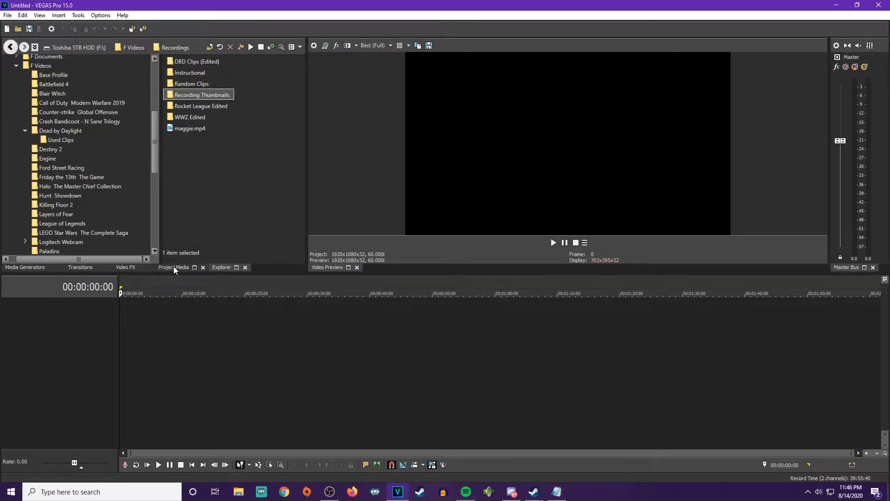
# Show the Trimmer window and widen it between the Explorer and the Video Preview
pyautogui.click(174, 268)
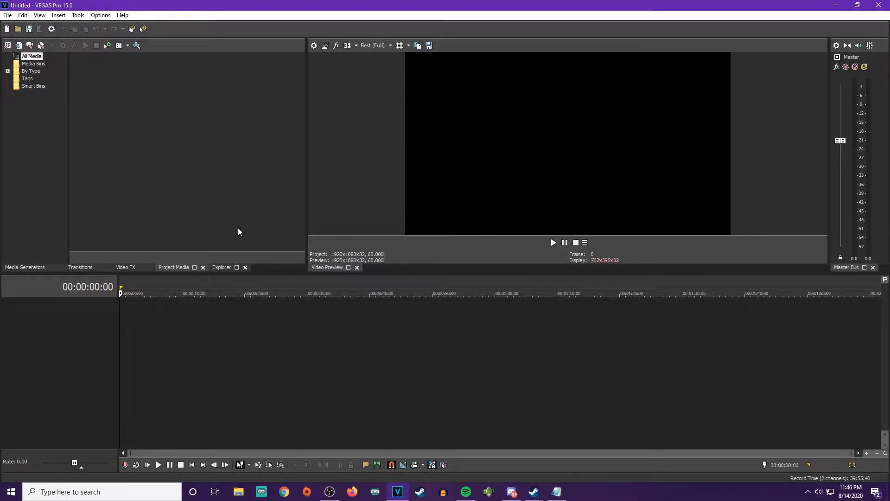
pyautogui.click(221, 267)
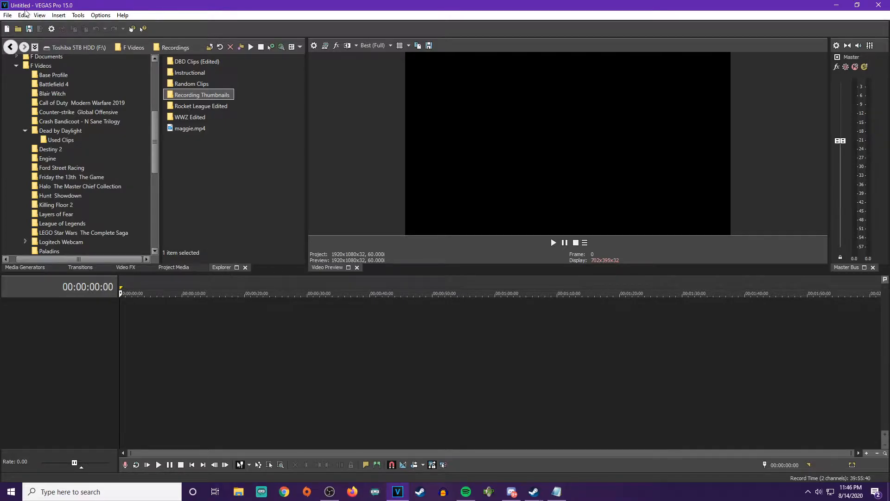
pyautogui.click(39, 15)
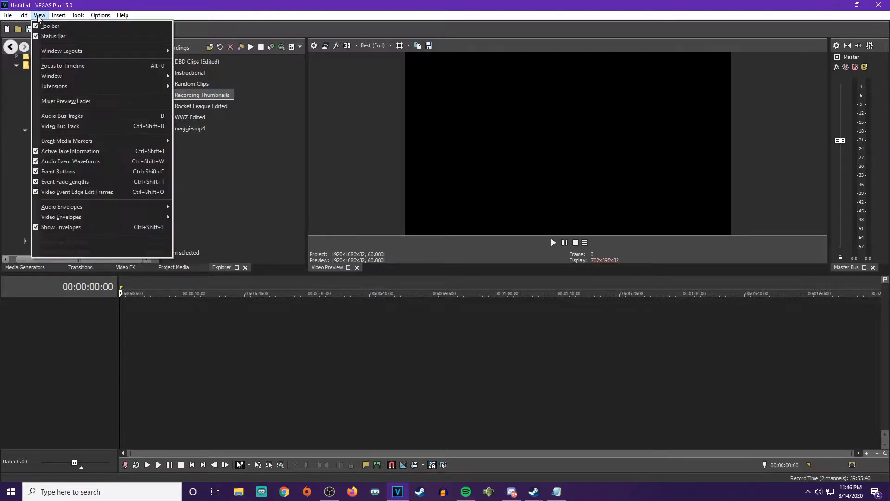
pyautogui.moveTo(74, 53)
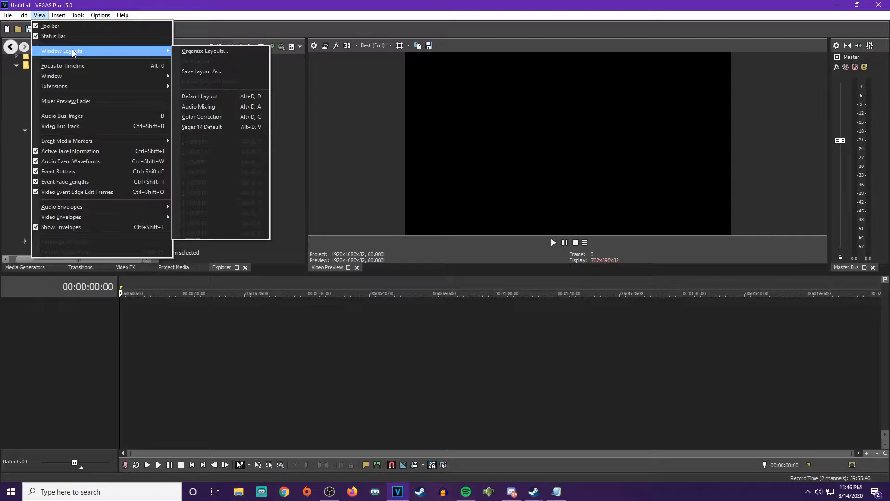
pyautogui.moveTo(94, 79)
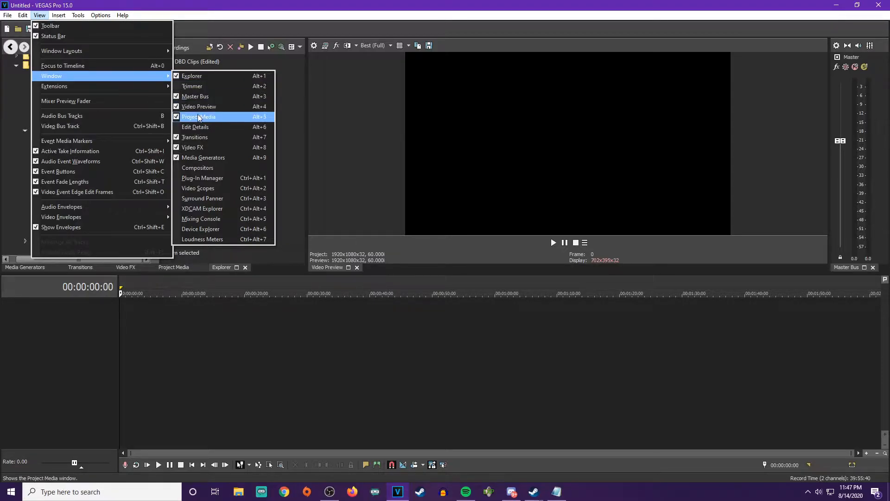
pyautogui.click(201, 87)
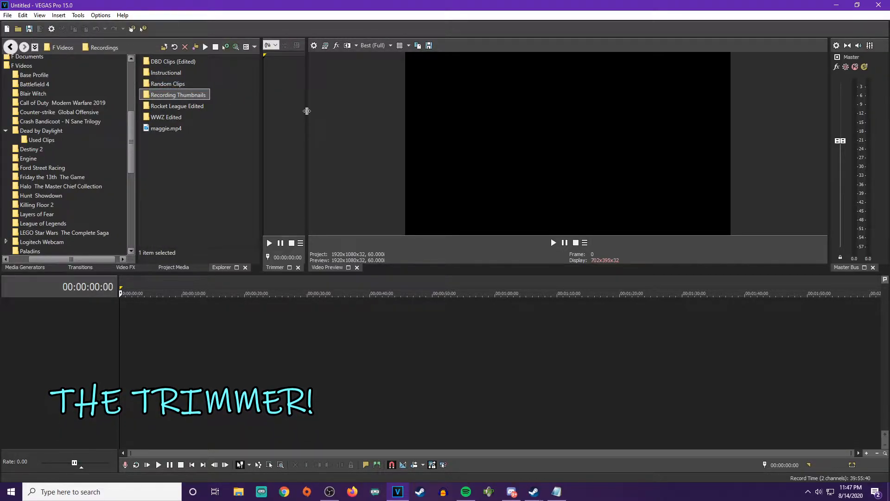
pyautogui.moveTo(307, 123); pyautogui.dragTo(493, 123)
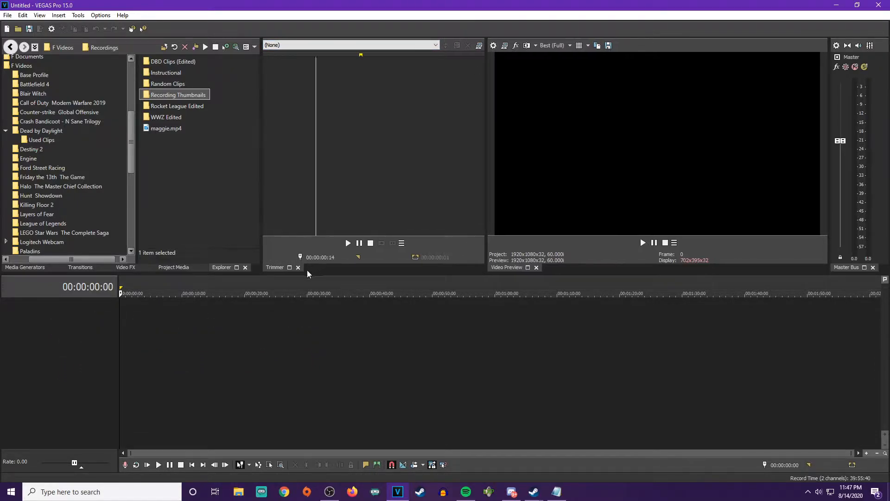
# Float the Trimmer as a separate window and dock it back between the Explorer and the Video Preview
pyautogui.moveTo(281, 271); pyautogui.dragTo(321, 86)
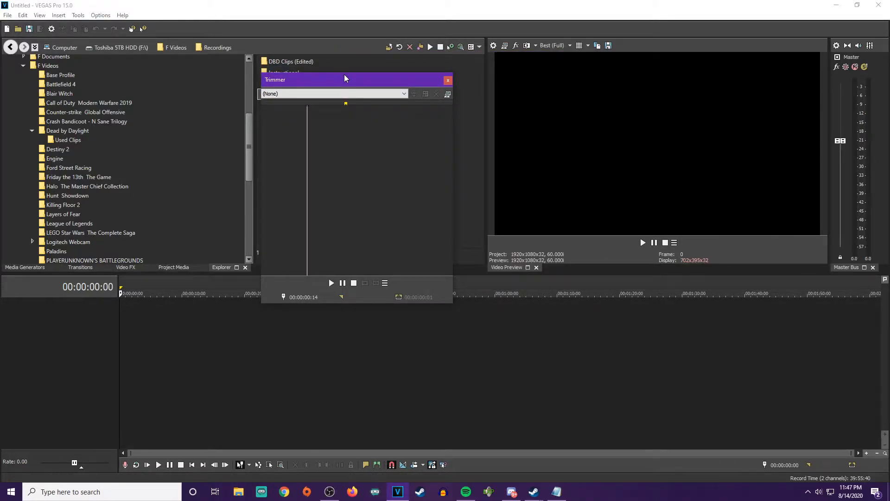
pyautogui.moveTo(327, 87); pyautogui.dragTo(355, 177)
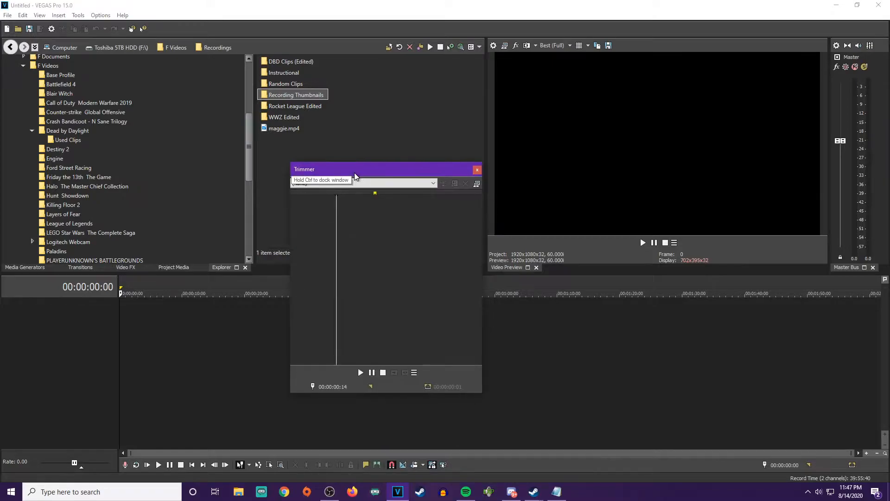
pyautogui.moveTo(356, 176); pyautogui.dragTo(402, 53)
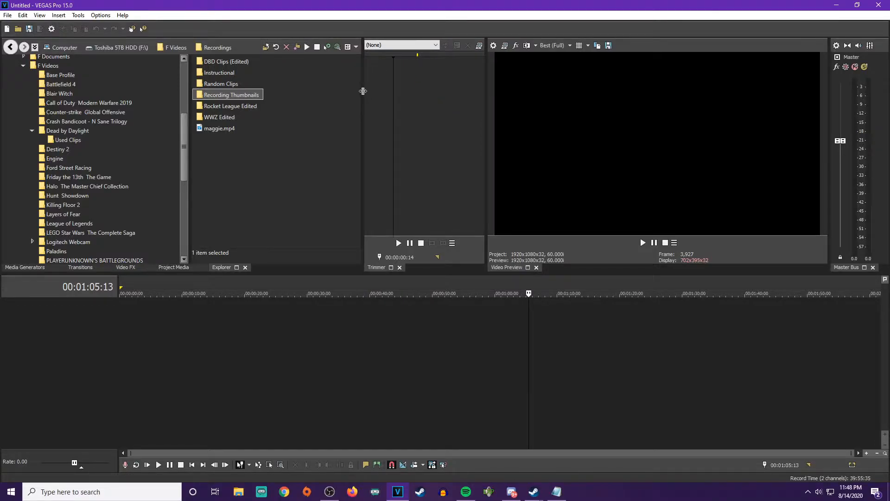
# Resize the docked windows so the Trimmer and the Explorer get more width and the Video Preview gets less
pyautogui.moveTo(363, 91); pyautogui.dragTo(262, 95)
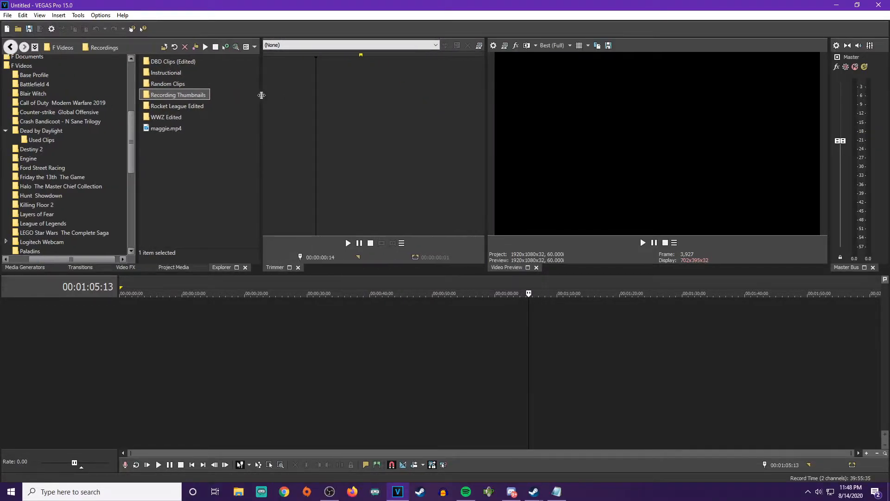
pyautogui.moveTo(486, 117); pyautogui.dragTo(567, 133)
pyautogui.moveTo(135, 146); pyautogui.dragTo(165, 148)
pyautogui.moveTo(265, 158); pyautogui.dragTo(337, 161)
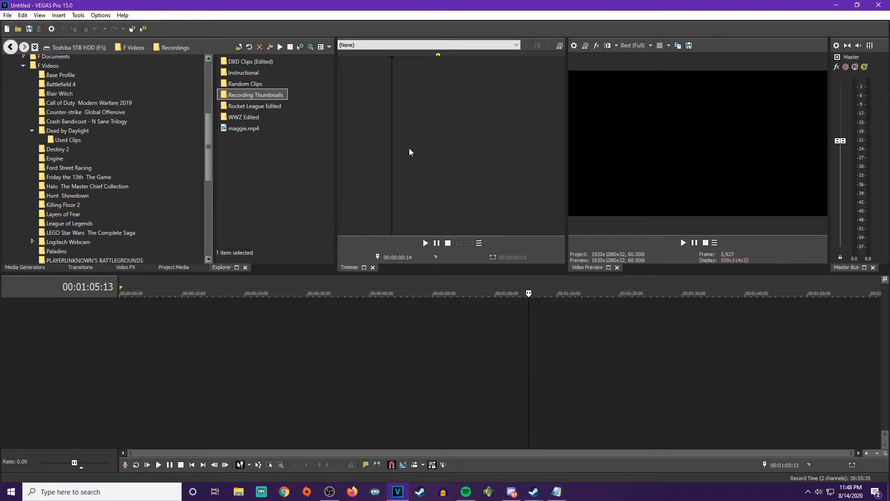
# Check the Project Media window and look through the drive folders in the Explorer
pyautogui.click(174, 267)
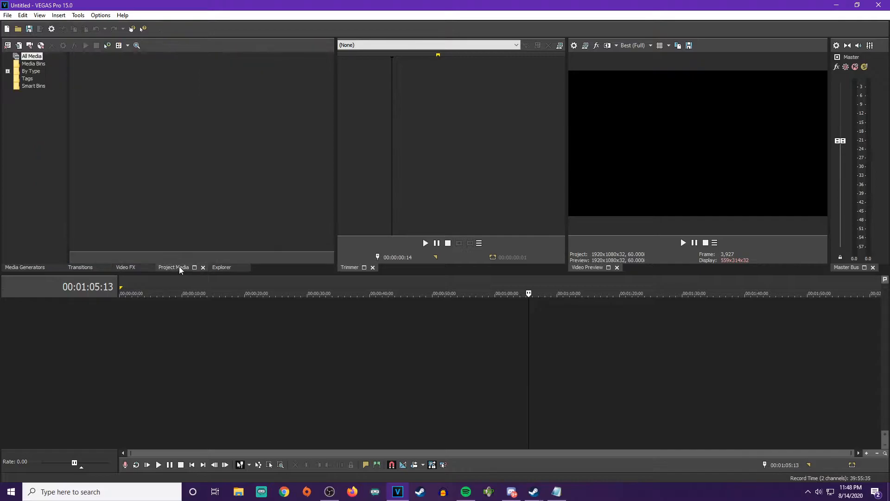
pyautogui.click(221, 268)
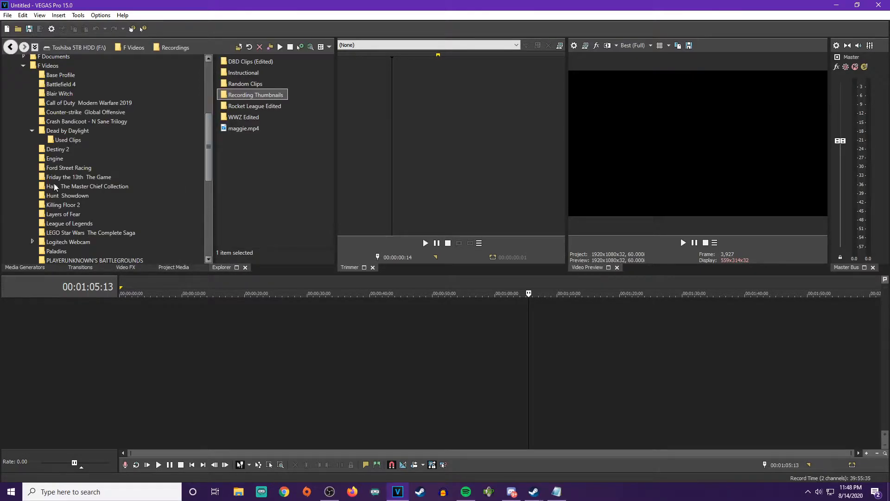
pyautogui.scroll(4, 54, 187)
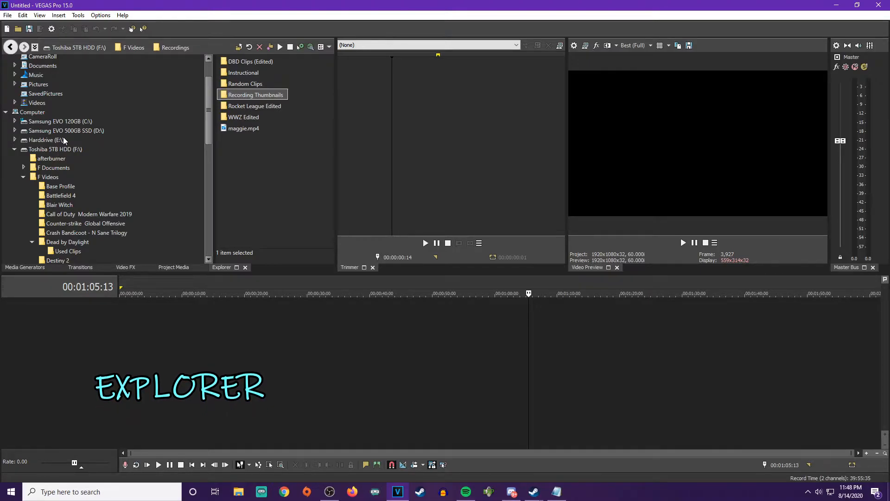
pyautogui.scroll(-4, 64, 140)
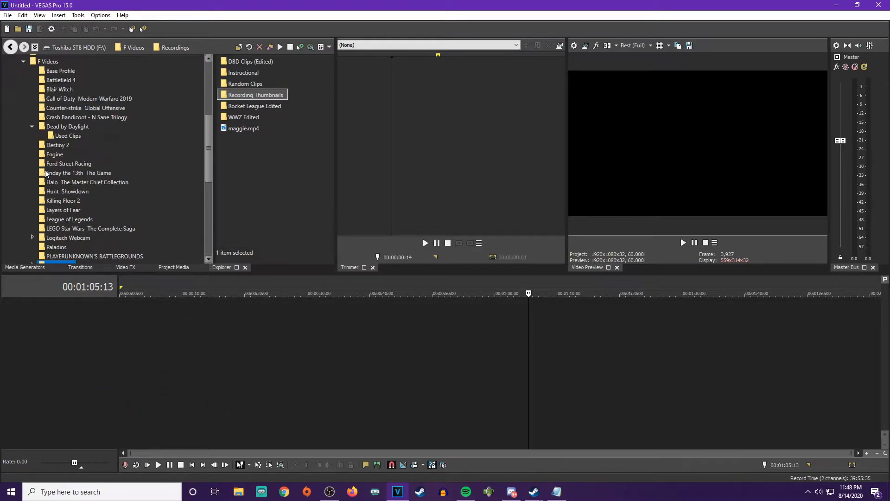
pyautogui.scroll(-8, 54, 186)
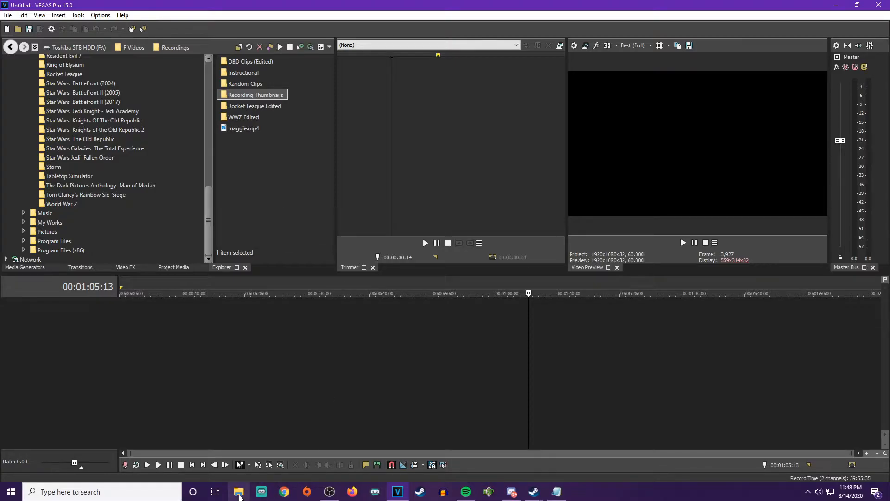
# Open File Explorer, try to bring a recent video from Downloads into the Trimmer, and close File Explorer
pyautogui.click(244, 493)
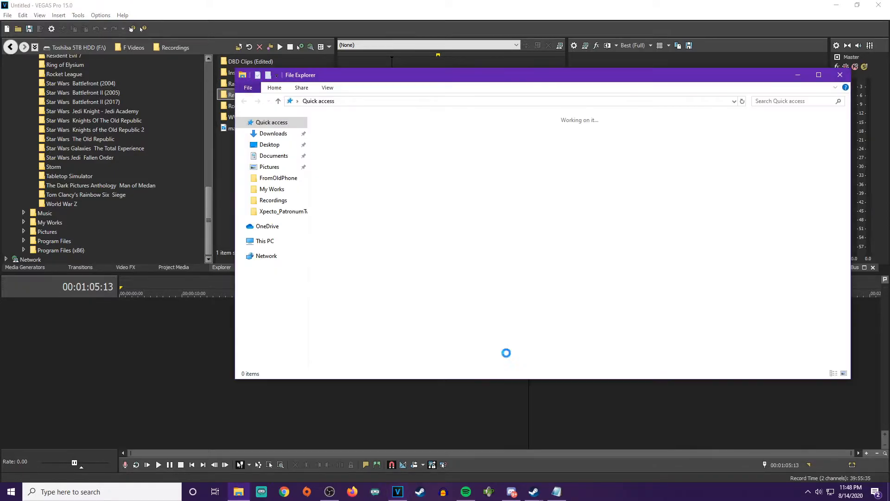
pyautogui.moveTo(349, 76); pyautogui.dragTo(309, 87)
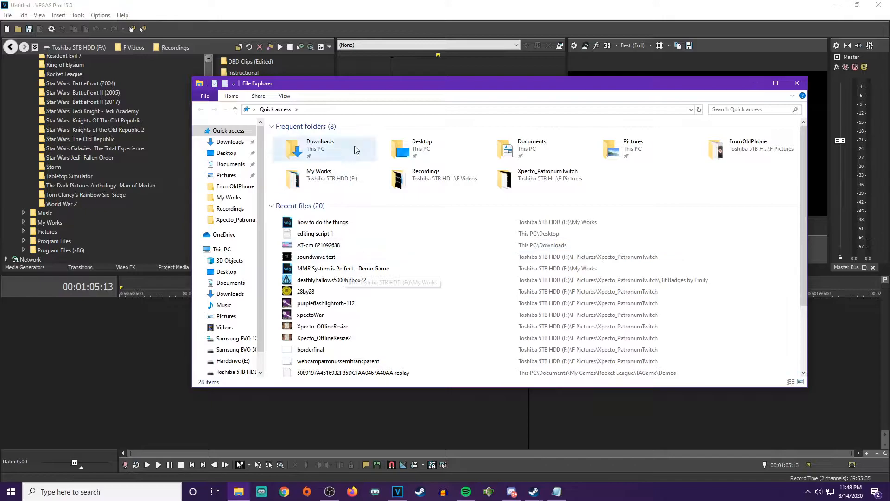
pyautogui.moveTo(374, 88); pyautogui.dragTo(333, 106)
pyautogui.click(278, 263)
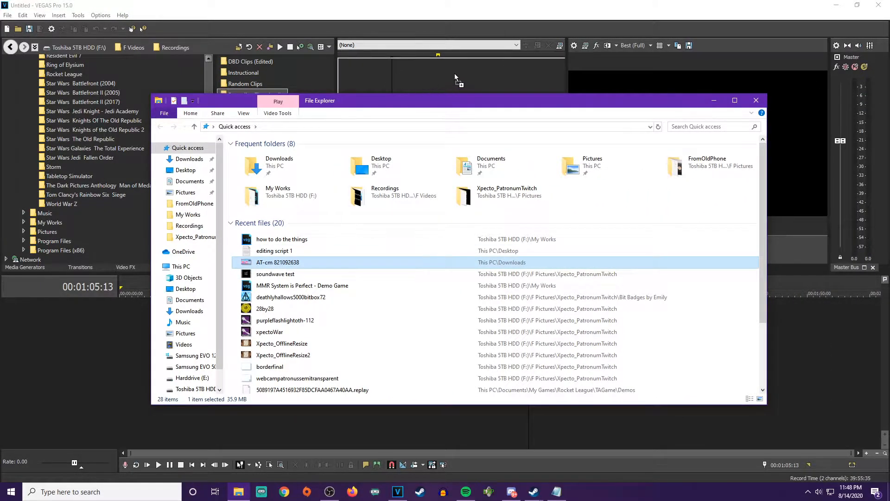
pyautogui.click(764, 103)
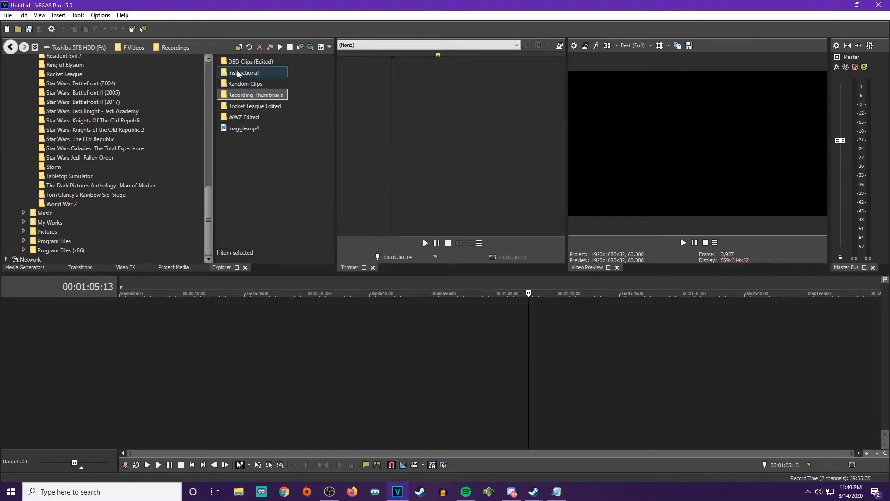
# Load "shortest billy gave ever.mp4" from the Dead by Daylight folder into the Trimmer and widen the Trimmer on both sides
pyautogui.scroll(15, 84, 141)
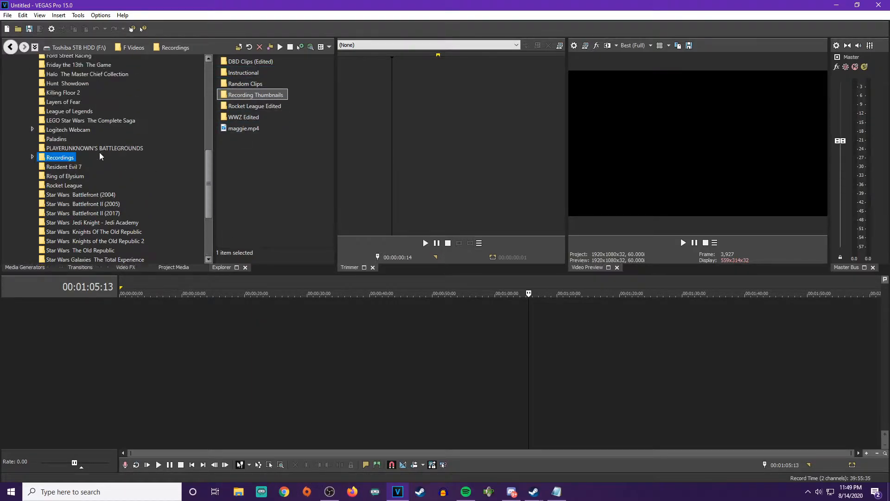
pyautogui.click(65, 175)
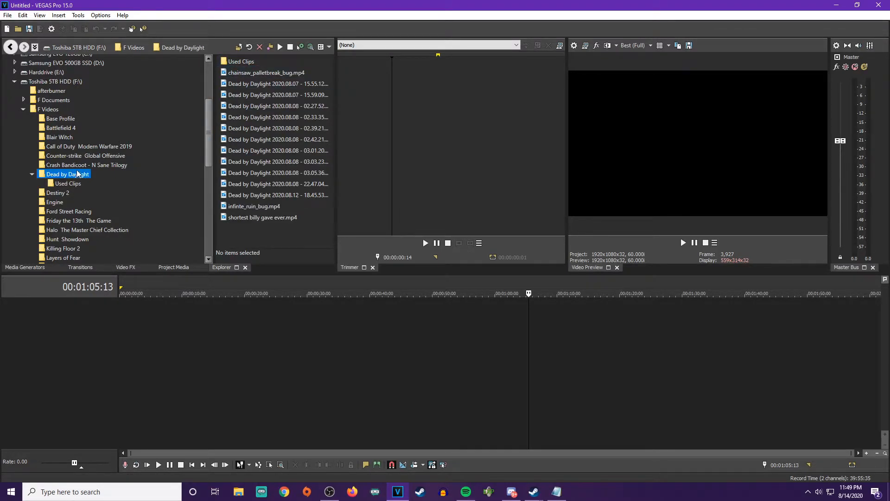
pyautogui.doubleClick(251, 218)
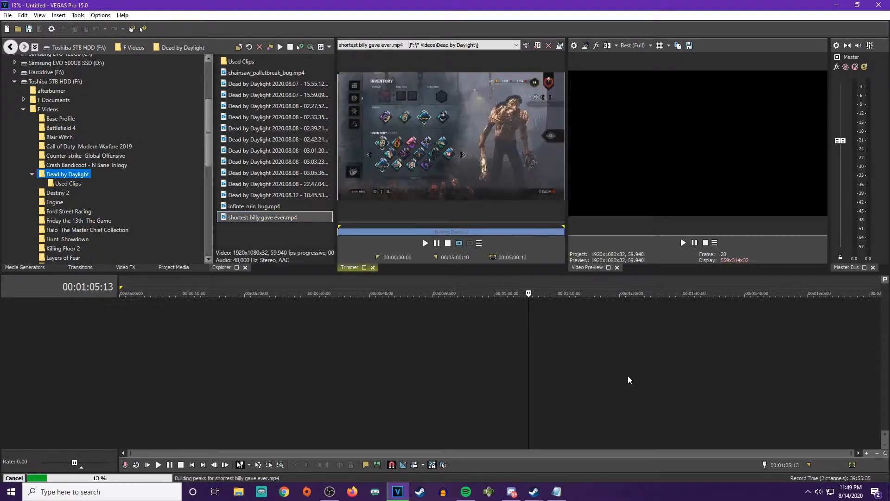
pyautogui.moveTo(336, 187); pyautogui.dragTo(217, 186)
pyautogui.moveTo(567, 196); pyautogui.dragTo(669, 201)
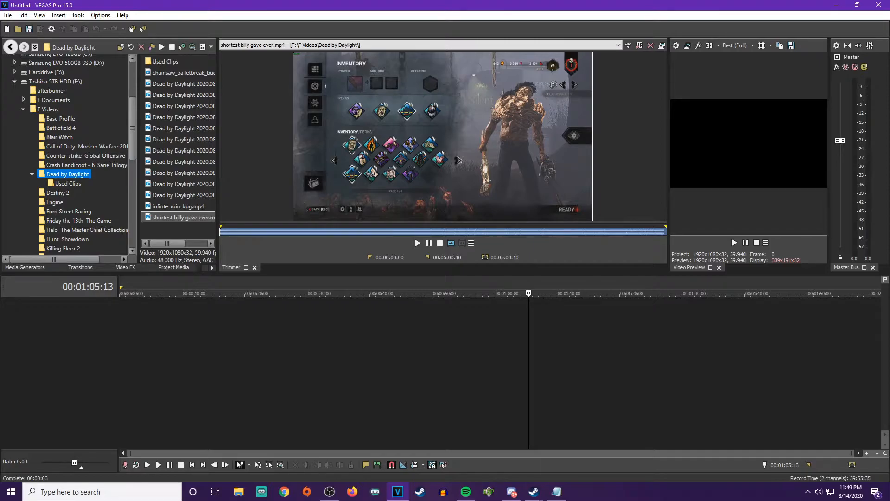
# Play the start of the clip in the Trimmer and scrub through it, leaving the cursor at about 00:04:03:11
pyautogui.click(418, 244)
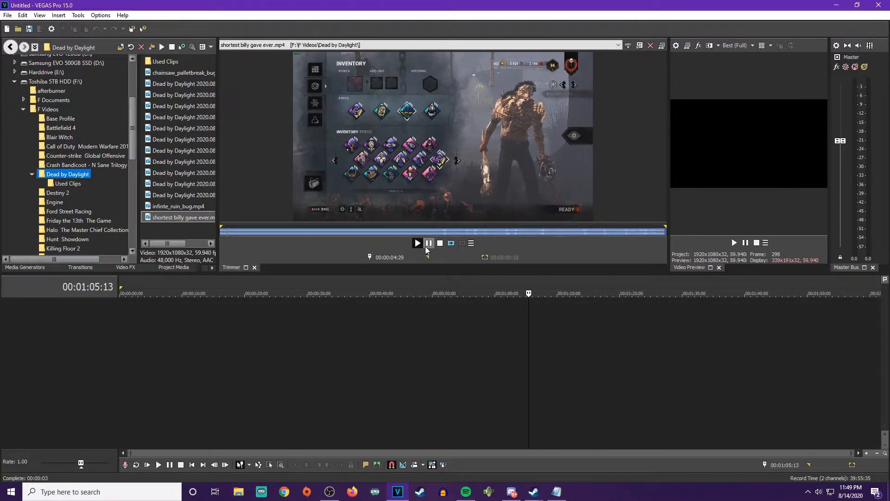
pyautogui.click(427, 245)
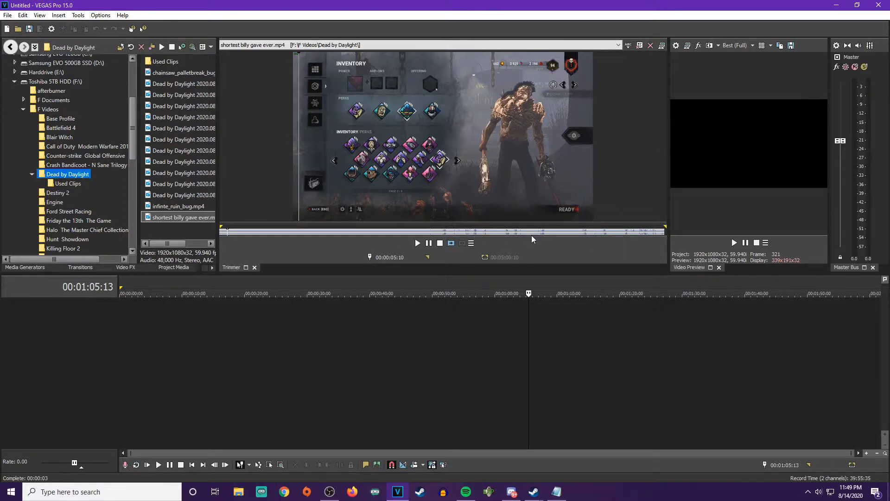
pyautogui.click(610, 231)
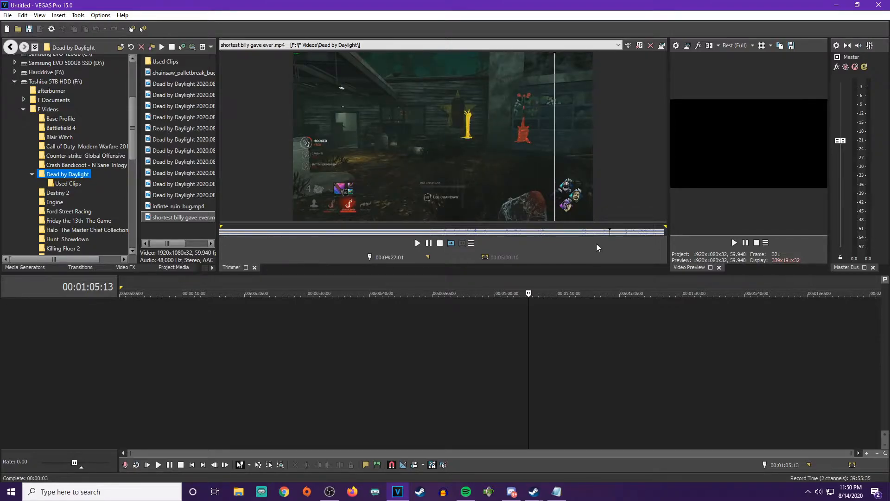
pyautogui.click(588, 231)
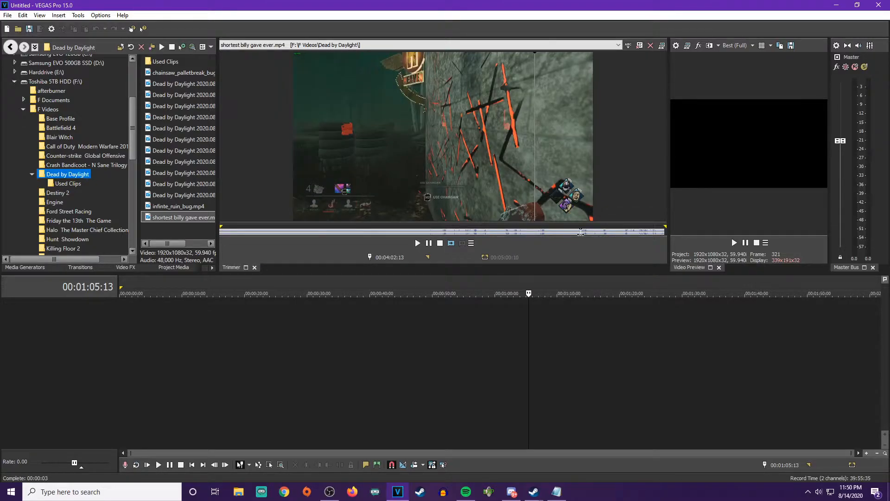
pyautogui.moveTo(584, 237); pyautogui.dragTo(442, 237)
pyautogui.click(555, 234)
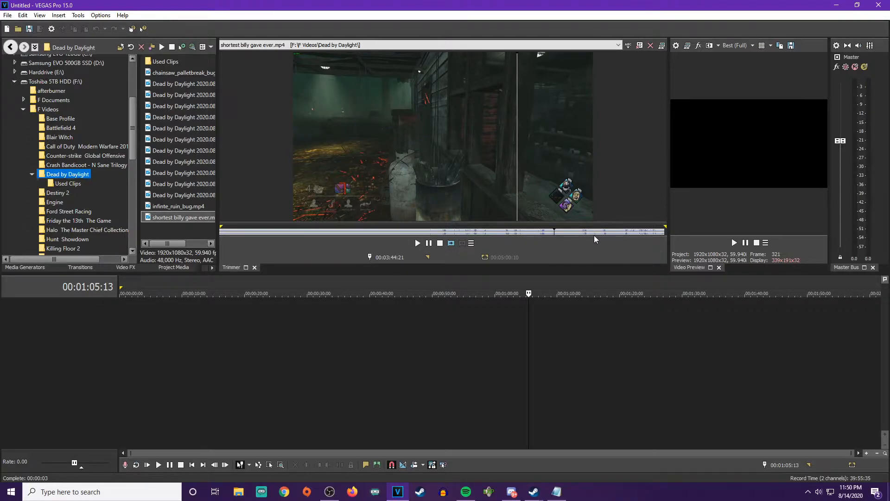
pyautogui.click(583, 233)
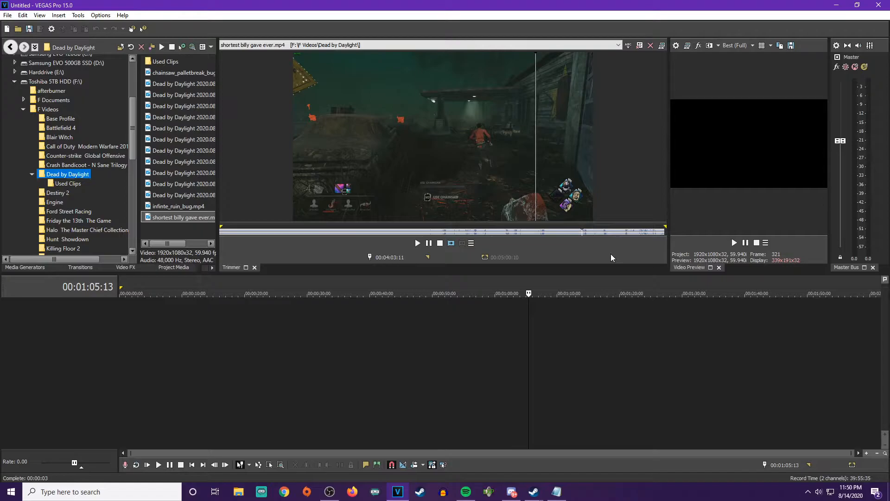
# Select the clip's region in the Trimmer from about 00:02:50:07 to its end at 00:05:00:10
pyautogui.moveTo(292, 226); pyautogui.dragTo(593, 229)
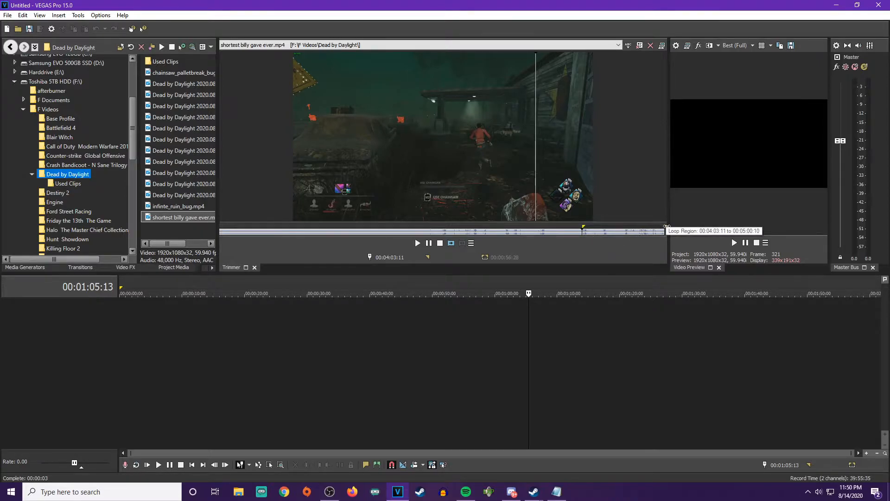
pyautogui.moveTo(667, 227); pyautogui.dragTo(652, 228)
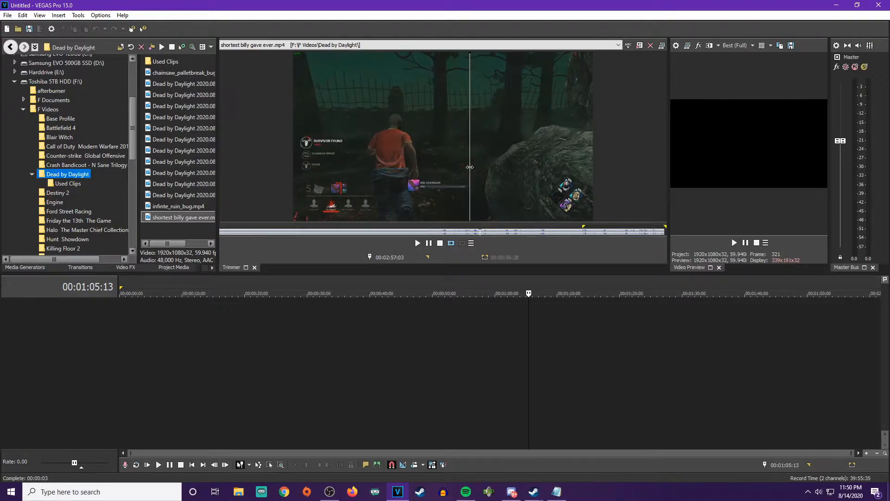
pyautogui.moveTo(583, 231); pyautogui.dragTo(669, 225)
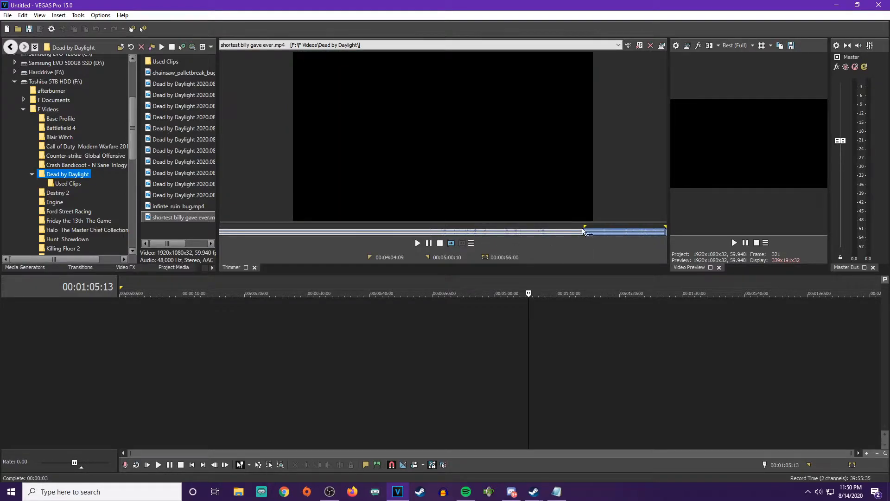
pyautogui.moveTo(583, 226); pyautogui.dragTo(475, 220)
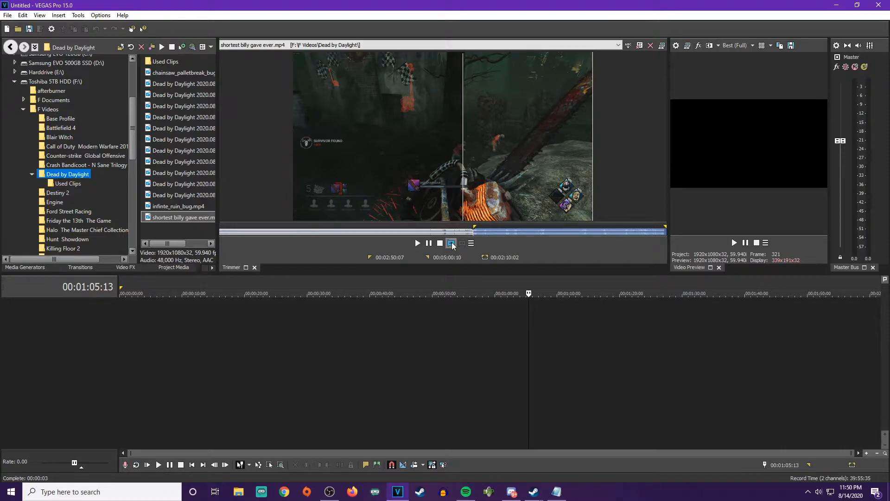
# Place the timeline cursor at 00:00:00:00 and add the Trimmer's selected region to the timeline from there
pyautogui.click(126, 310)
pyautogui.click(204, 336)
pyautogui.click(125, 325)
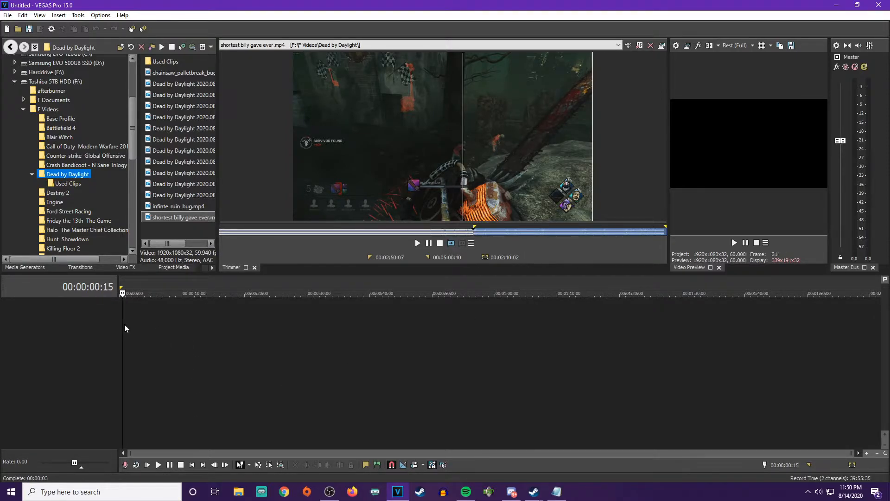
pyautogui.click(372, 348)
pyautogui.click(140, 324)
pyautogui.click(124, 319)
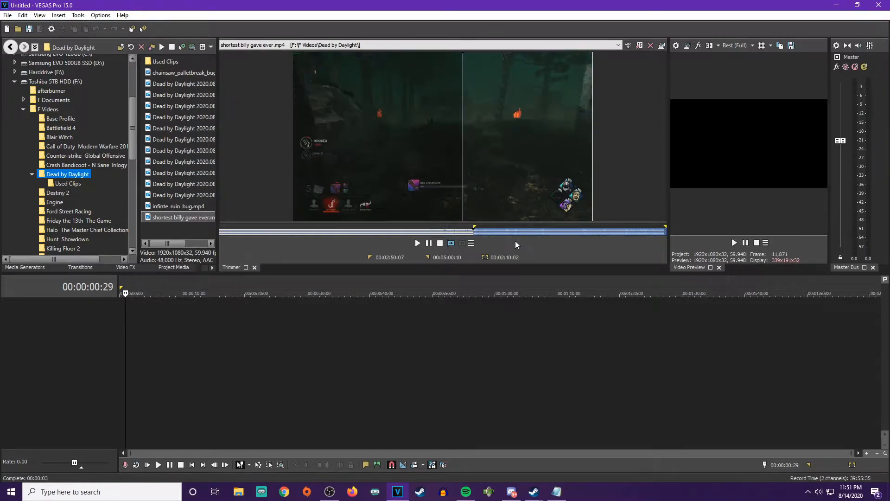
pyautogui.click(122, 332)
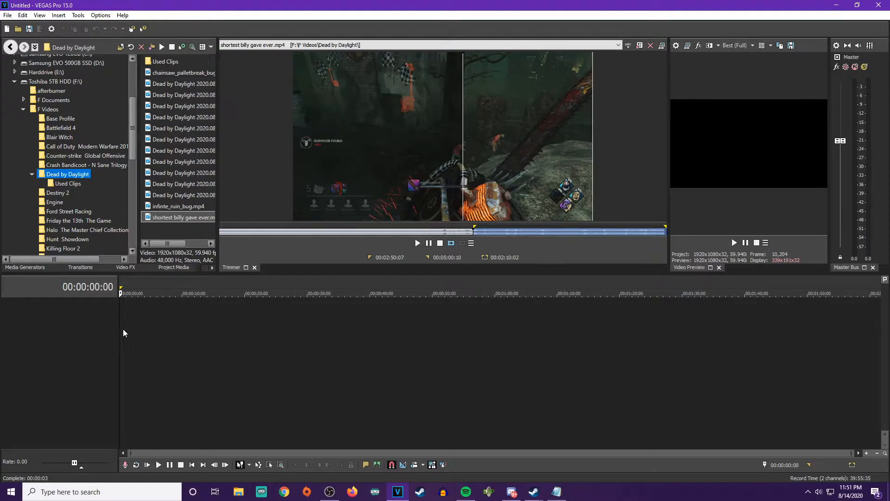
pyautogui.click(451, 243)
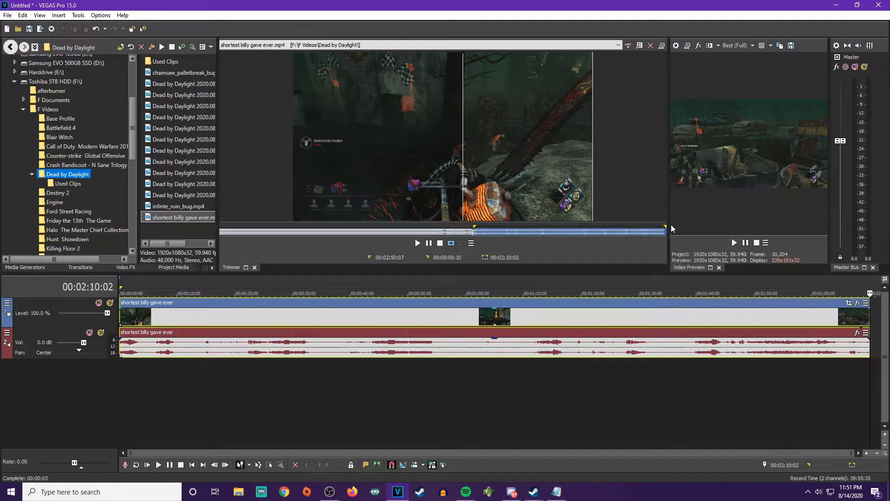
# Clear the media from the Trimmer and shrink the Trimmer to a sliver so the Video Preview becomes wider
pyautogui.moveTo(670, 224); pyautogui.dragTo(439, 224)
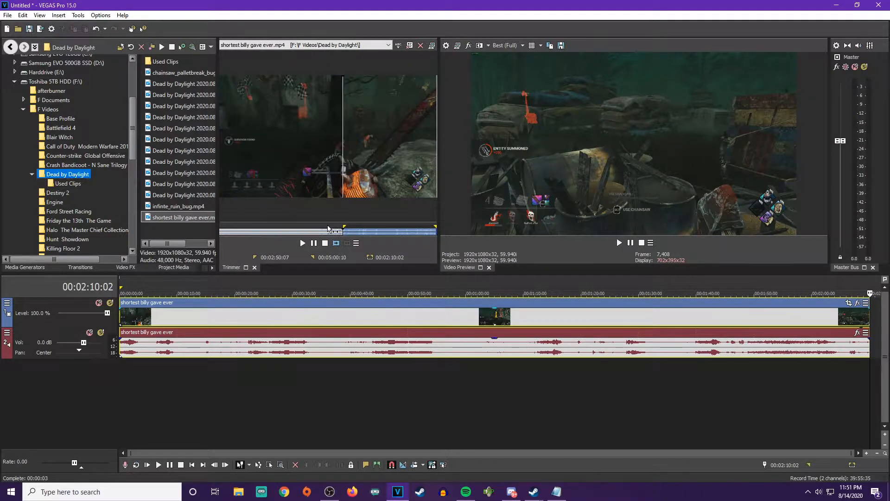
pyautogui.click(422, 46)
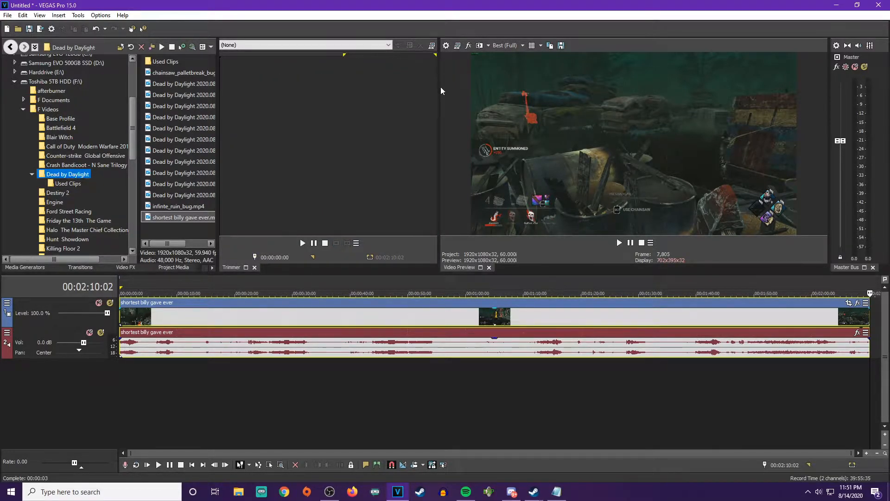
pyautogui.moveTo(439, 88); pyautogui.dragTo(223, 89)
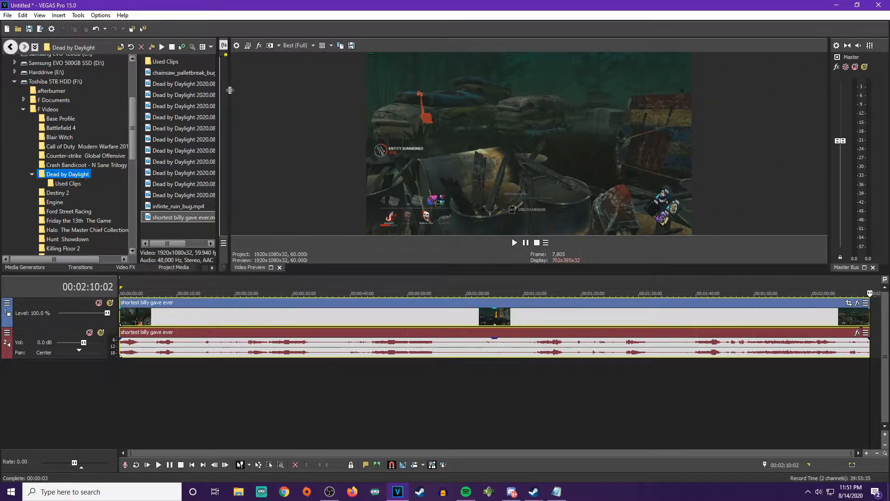
# Check the clip's frames at several points along the timeline, finishing at about 00:00:06:17
pyautogui.click(196, 319)
pyautogui.click(174, 318)
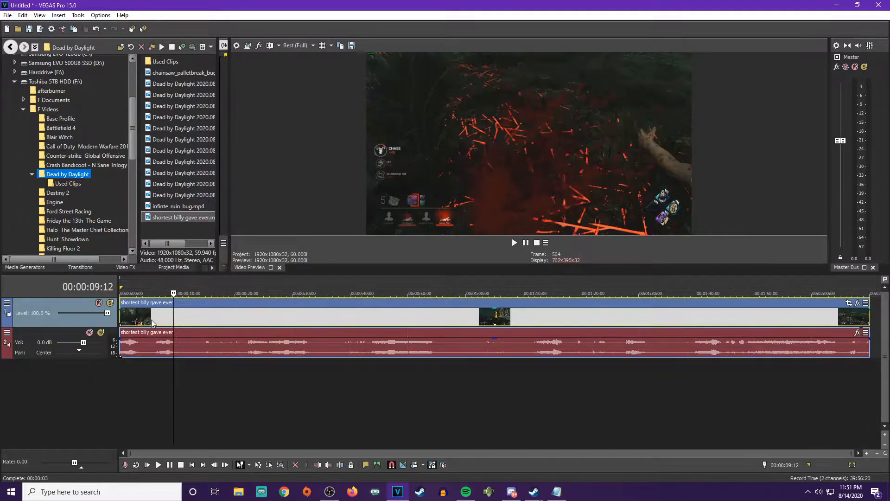
pyautogui.click(140, 319)
pyautogui.click(303, 323)
pyautogui.click(658, 323)
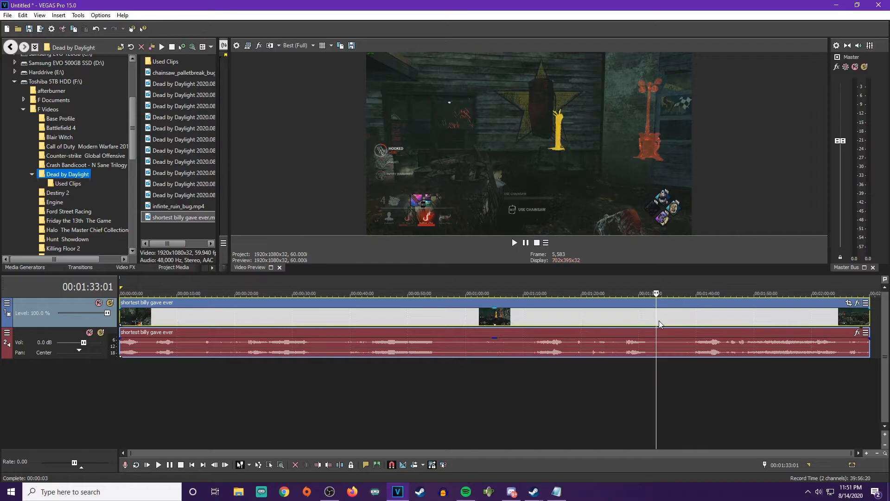
pyautogui.click(139, 319)
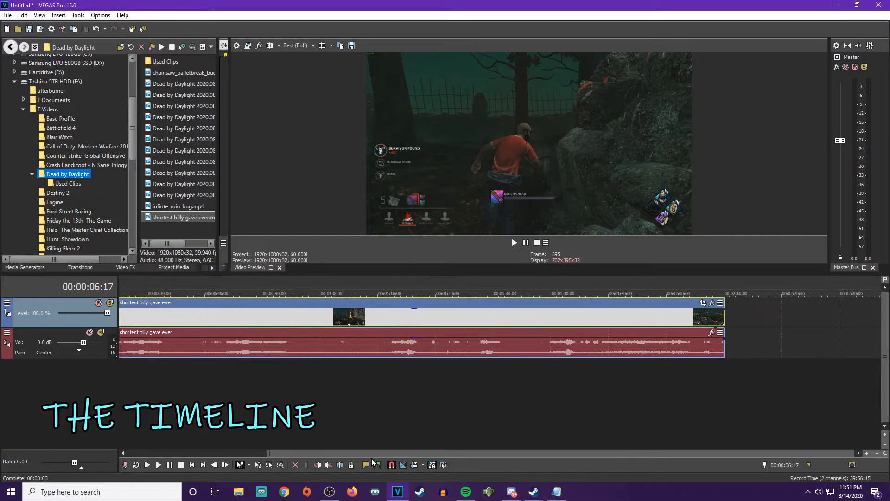
# Look through the clip along the timeline and examine it up close around 00:00:25:13, then in full
pyautogui.moveTo(232, 453); pyautogui.dragTo(237, 398)
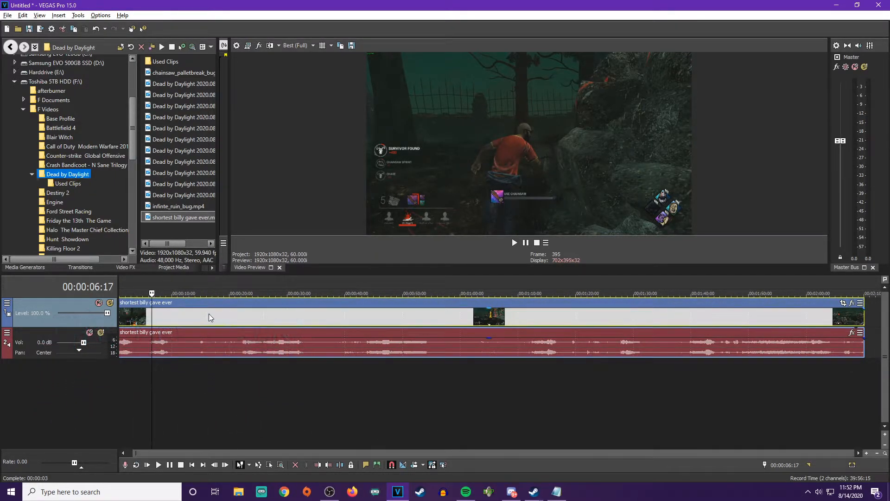
pyautogui.click(146, 322)
pyautogui.click(262, 326)
pyautogui.moveTo(372, 455); pyautogui.dragTo(580, 459)
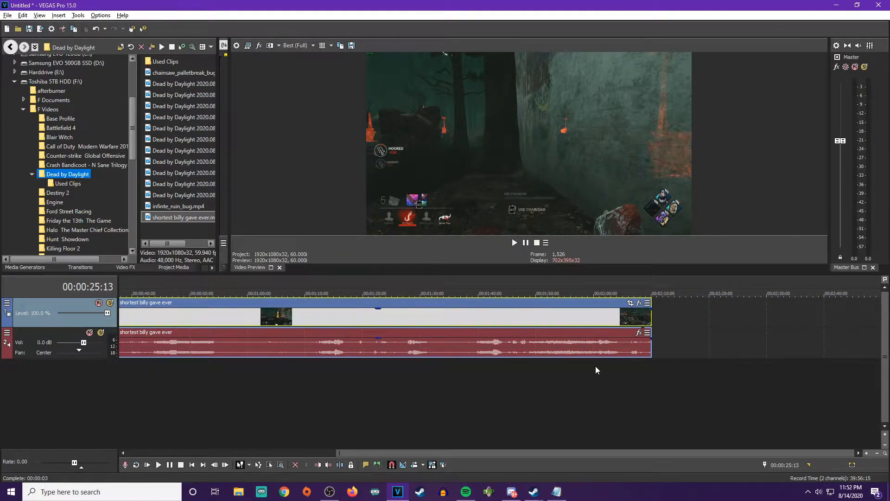
pyautogui.scroll(10, 285, 330)
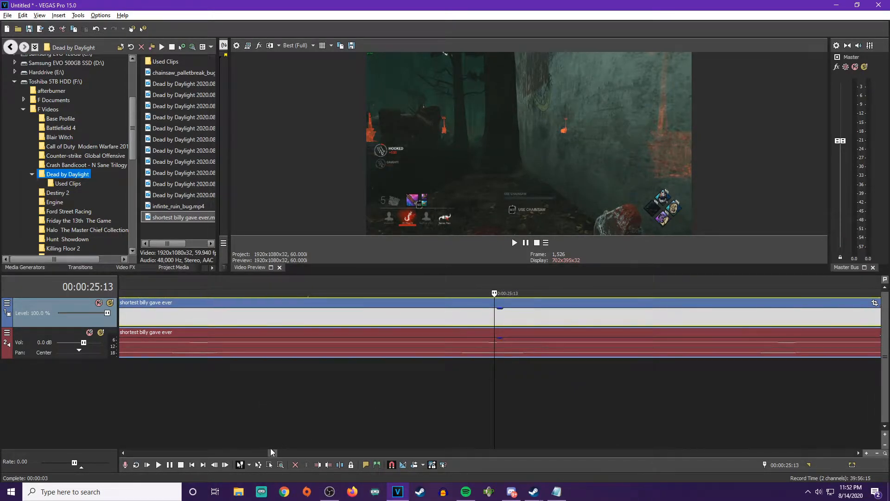
pyautogui.moveTo(272, 453); pyautogui.dragTo(275, 373)
pyautogui.scroll(-10, 271, 371)
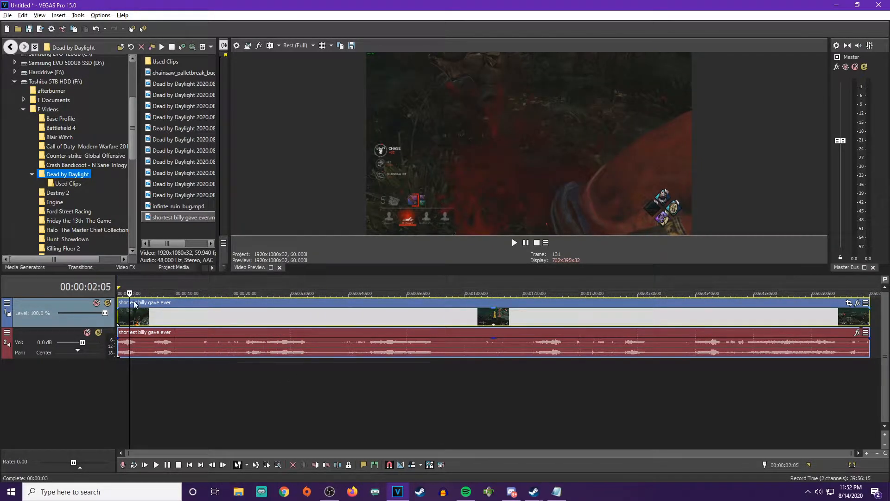
# Adjust the track header width, play the timeline and lower the audio track's volume to -5.1 dB
pyautogui.moveTo(118, 288)
pyautogui.mouseDown()
pyautogui.moveTo(84, 287)
pyautogui.moveTo(135, 293)
pyautogui.moveTo(121, 293)
pyautogui.mouseUp()
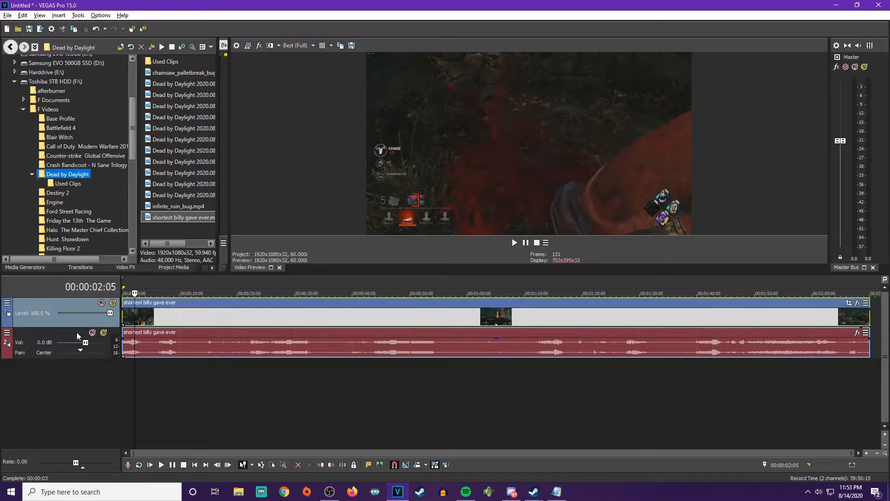
pyautogui.click(514, 243)
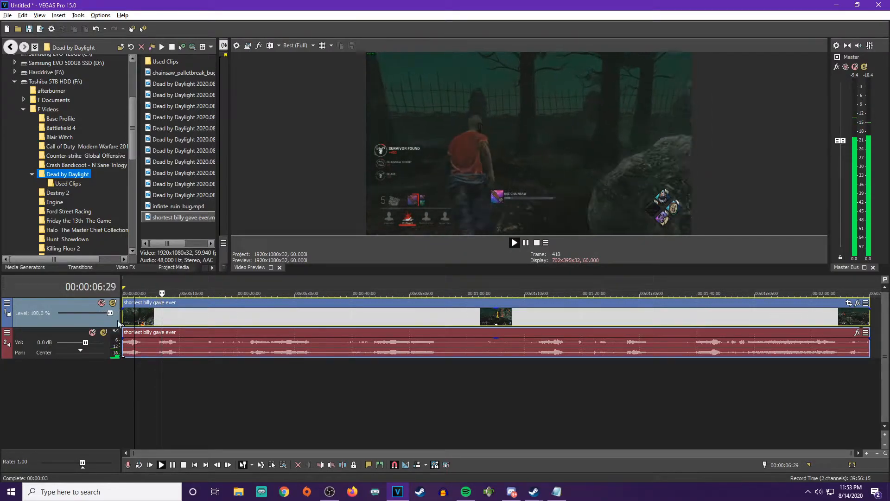
pyautogui.moveTo(85, 343)
pyautogui.mouseDown()
pyautogui.moveTo(65, 342)
pyautogui.moveTo(107, 349)
pyautogui.moveTo(51, 350)
pyautogui.moveTo(79, 353)
pyautogui.mouseUp()
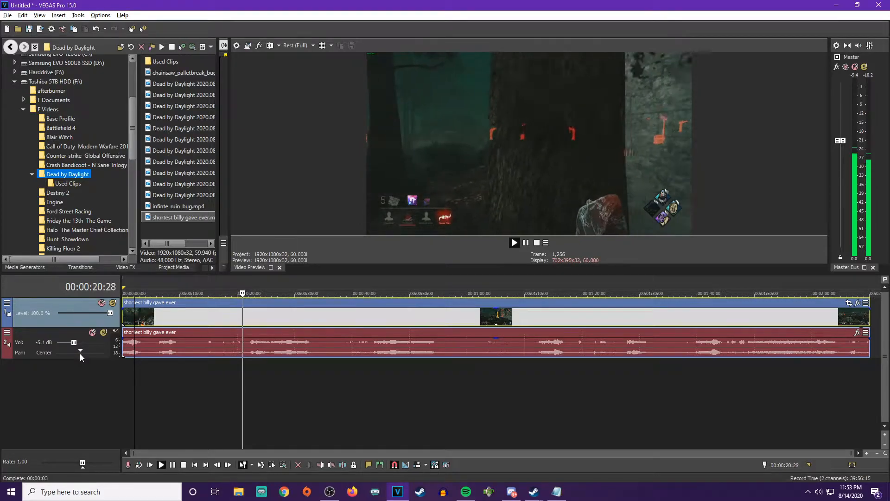
# Split the clip's video and audio on the timeline at 00:00:10:12
pyautogui.click(136, 317)
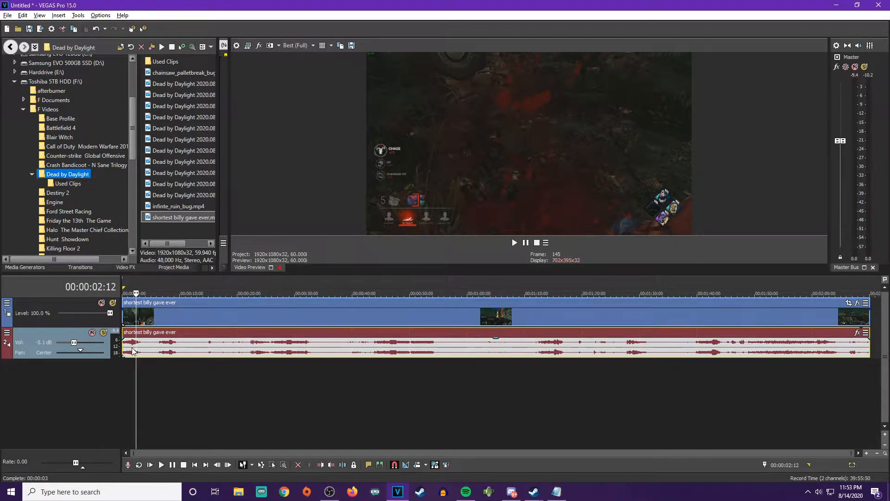
pyautogui.click(143, 349)
pyautogui.click(182, 346)
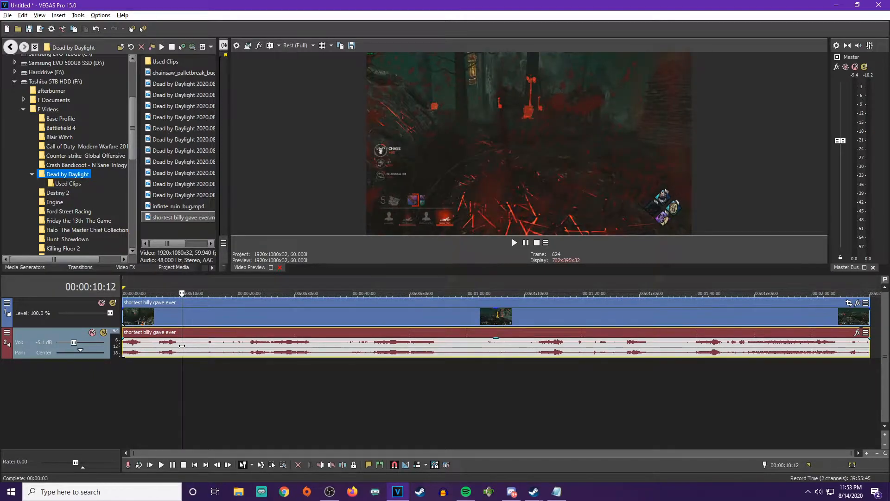
pyautogui.press('s')
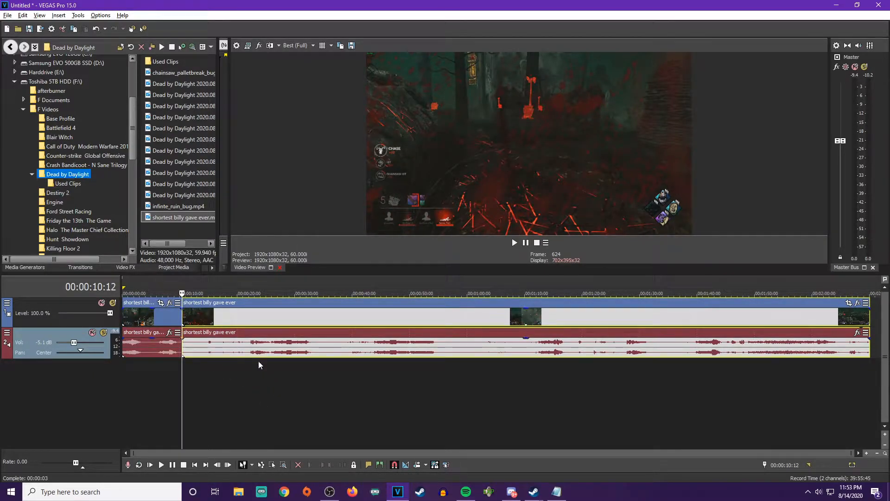
# Move the second piece of the split clip about 00:01:02:17 later, and return it against the first piece
pyautogui.moveTo(215, 325); pyautogui.dragTo(251, 329)
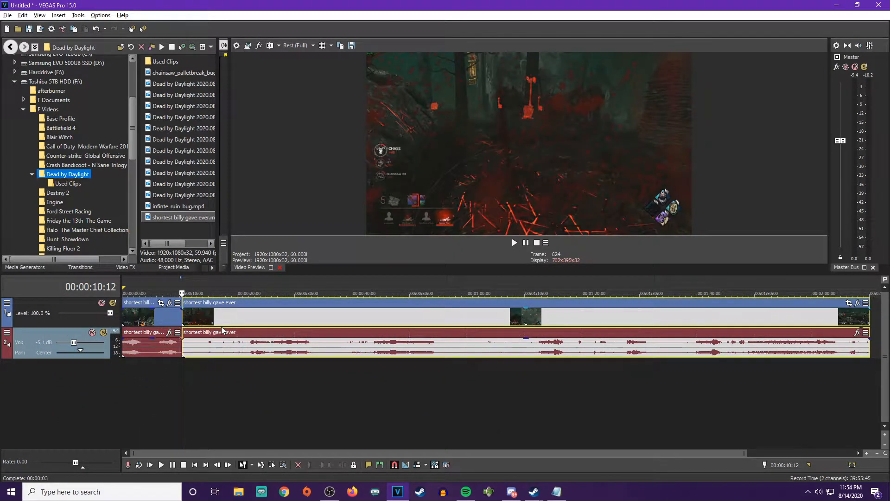
pyautogui.moveTo(315, 454); pyautogui.dragTo(280, 450)
pyautogui.moveTo(282, 312); pyautogui.dragTo(643, 305)
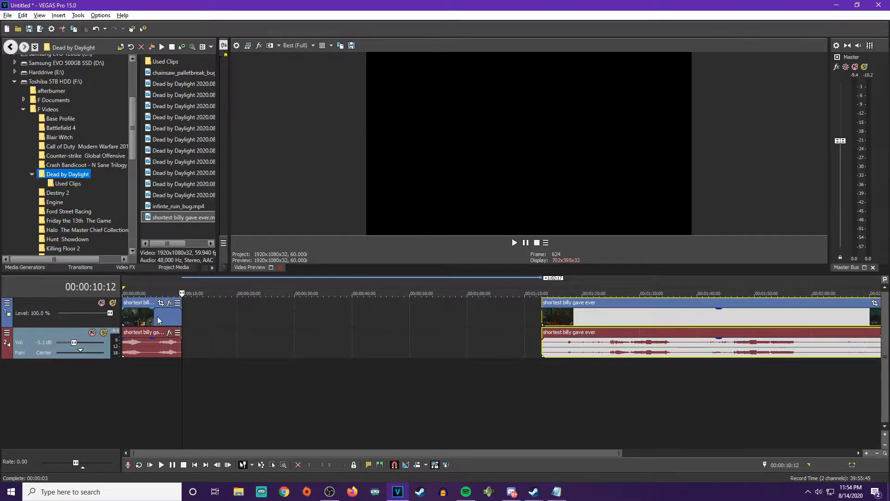
pyautogui.moveTo(620, 340); pyautogui.dragTo(619, 340)
pyautogui.moveTo(361, 331); pyautogui.dragTo(222, 329)
pyautogui.hotkey('ctrl', 'z')
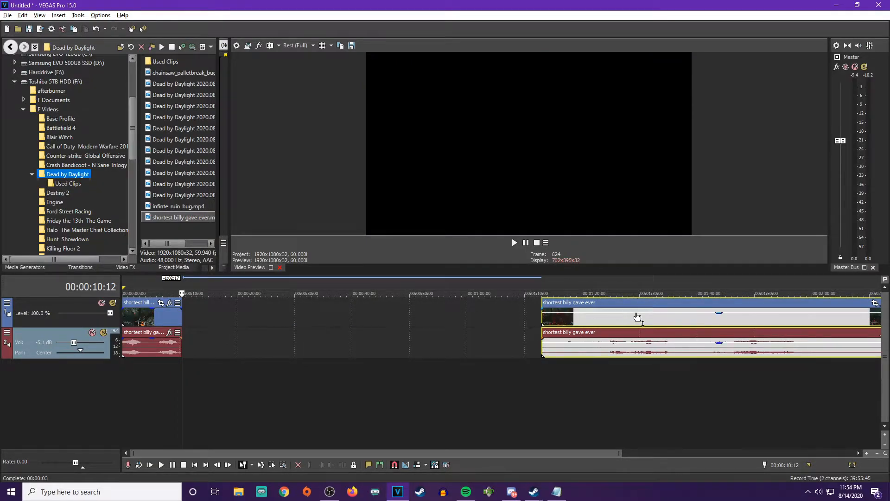
pyautogui.hotkey('ctrl', 'z')
pyautogui.moveTo(679, 315); pyautogui.dragTo(554, 316)
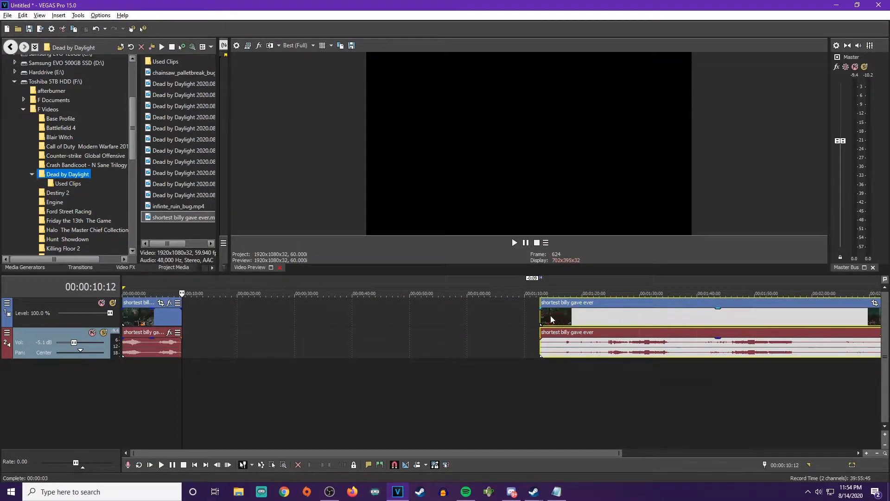
pyautogui.moveTo(444, 317); pyautogui.dragTo(320, 324)
# Delete the first piece of the split clip and undo the deletion
pyautogui.click(158, 319)
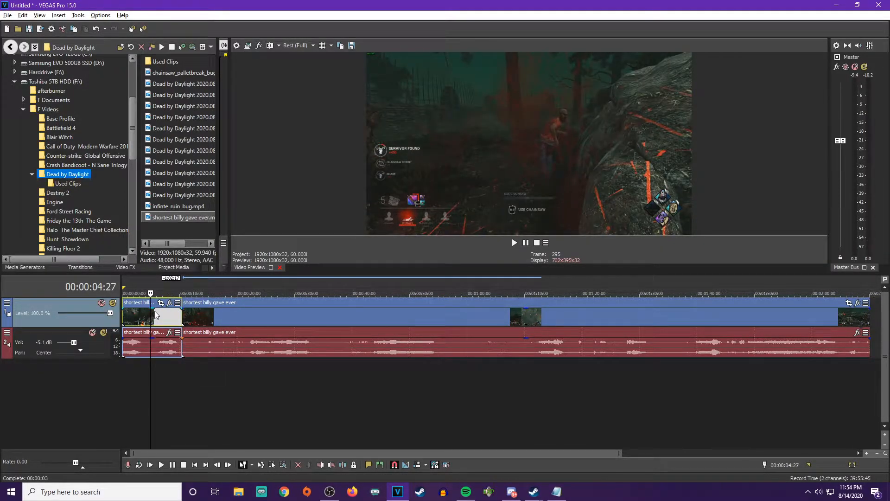
pyautogui.rightClick(162, 314)
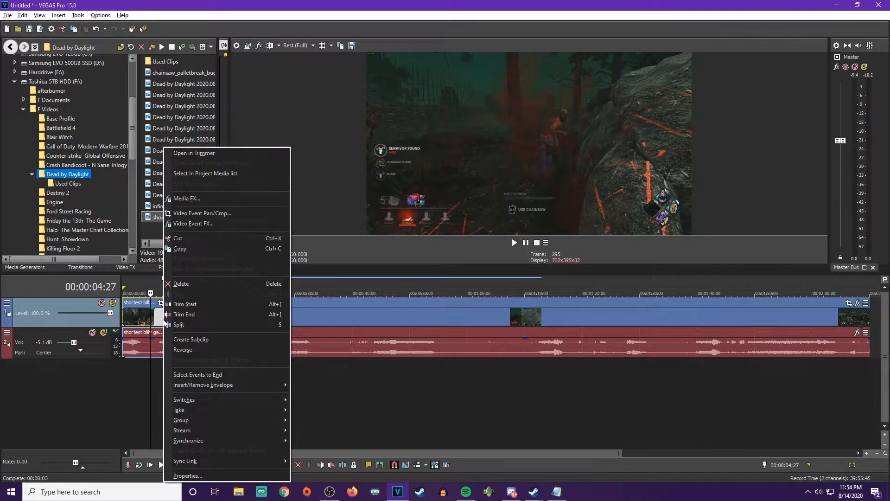
pyautogui.click(200, 288)
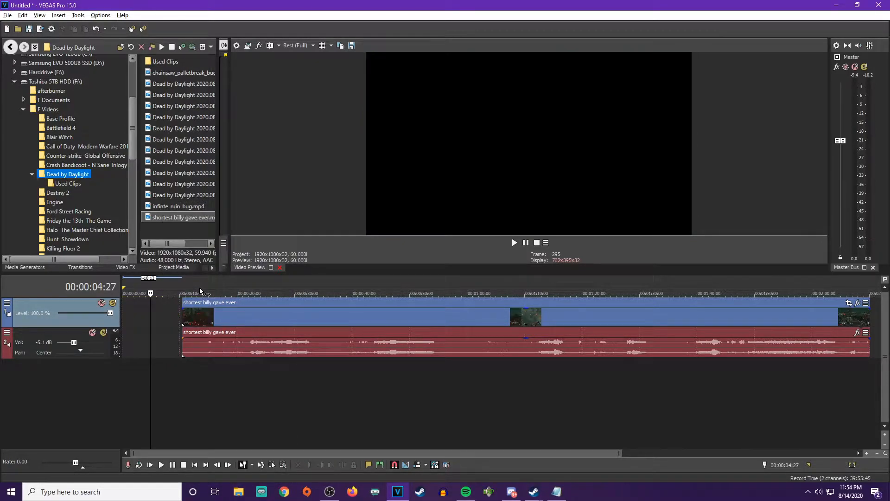
pyautogui.click(23, 15)
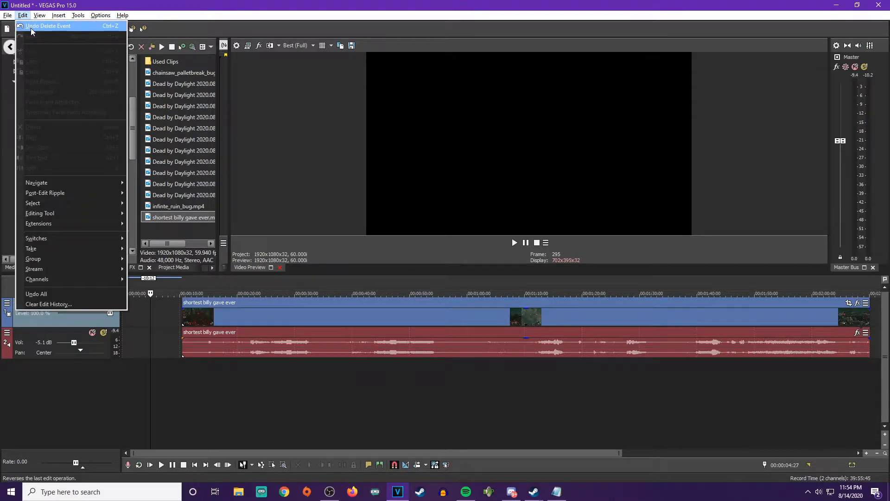
pyautogui.click(33, 26)
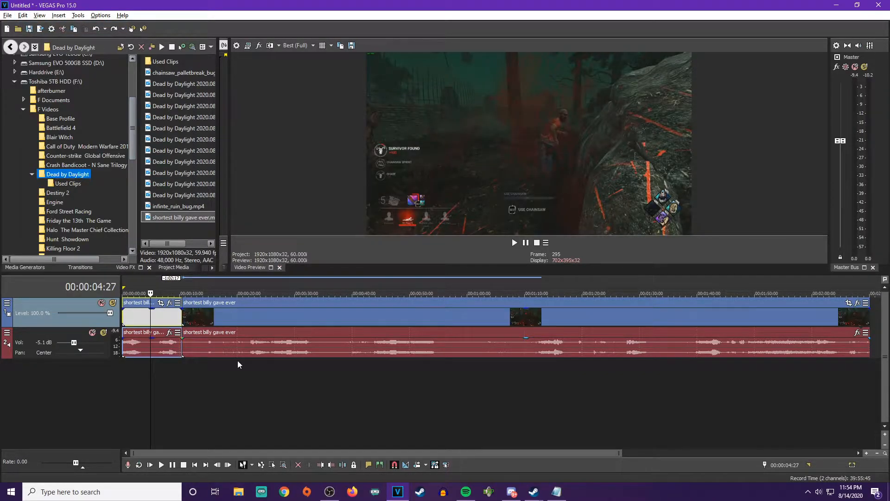
pyautogui.click(23, 15)
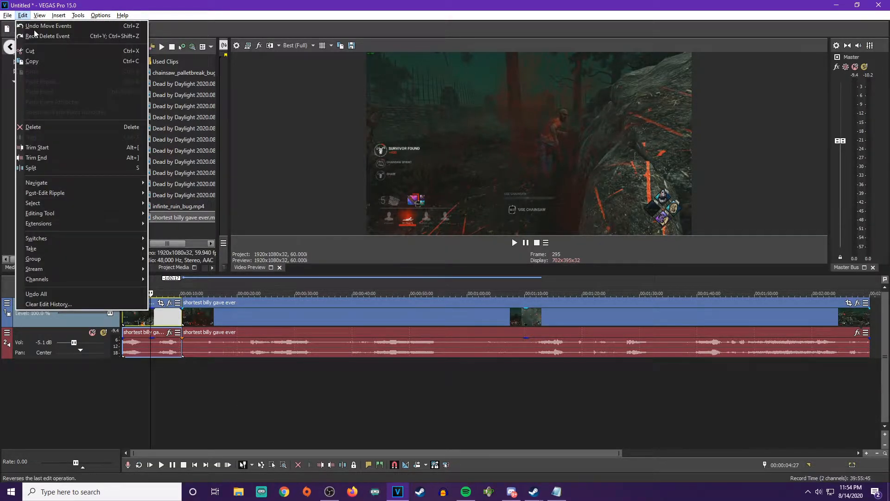
pyautogui.click(351, 420)
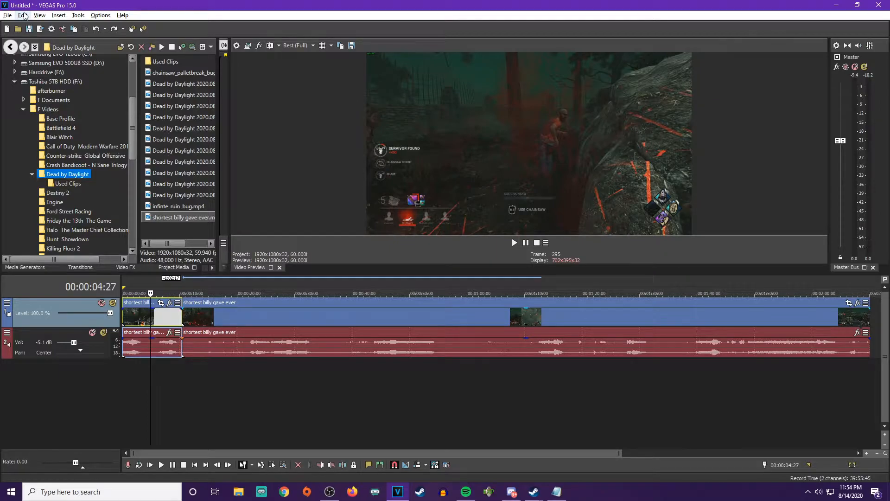
# Delete the clip's first piece, move the remaining piece to the timeline's start, and place the cursor at 00:00:04:03
pyautogui.click(167, 314)
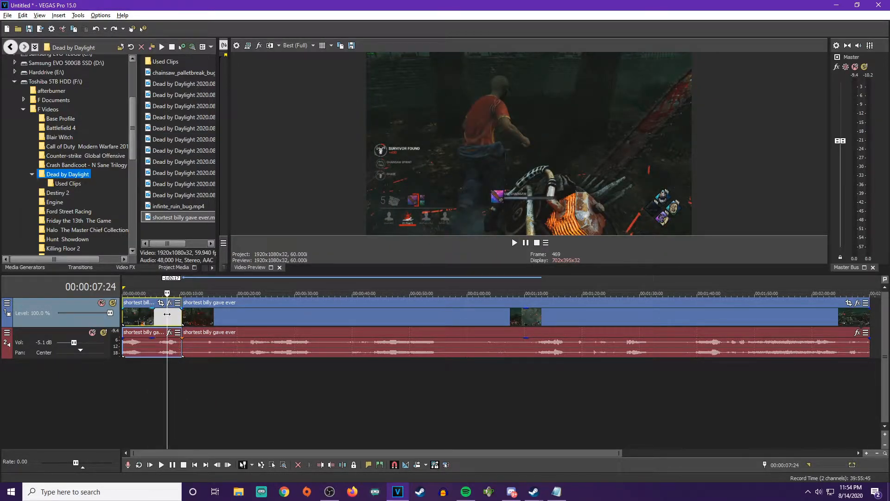
pyautogui.press('Delete')
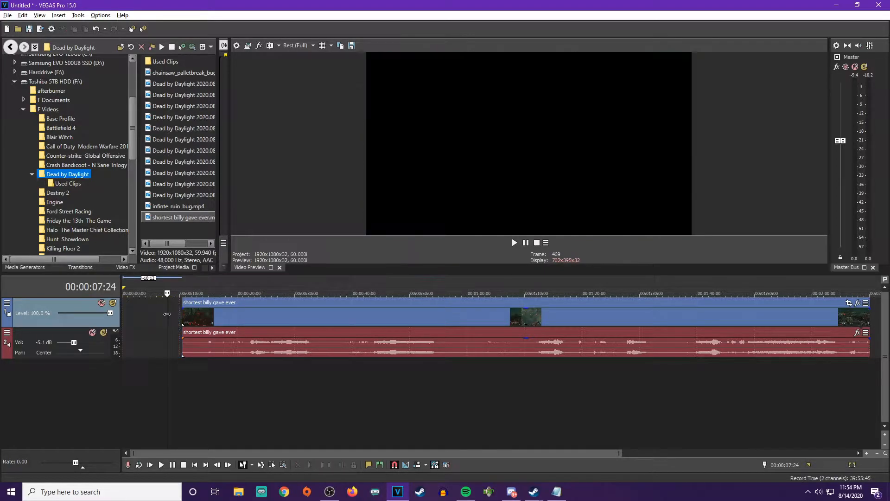
pyautogui.moveTo(302, 317); pyautogui.dragTo(233, 315)
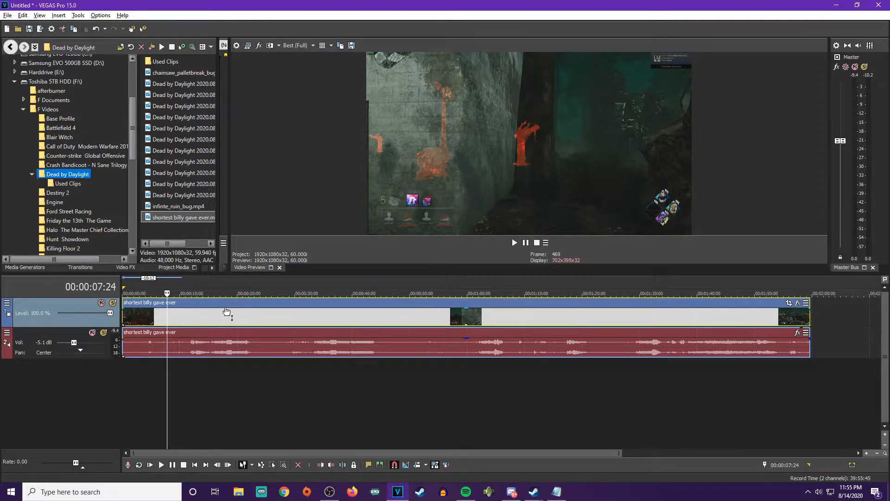
pyautogui.moveTo(221, 321); pyautogui.dragTo(133, 307)
pyautogui.click(186, 315)
pyautogui.click(146, 314)
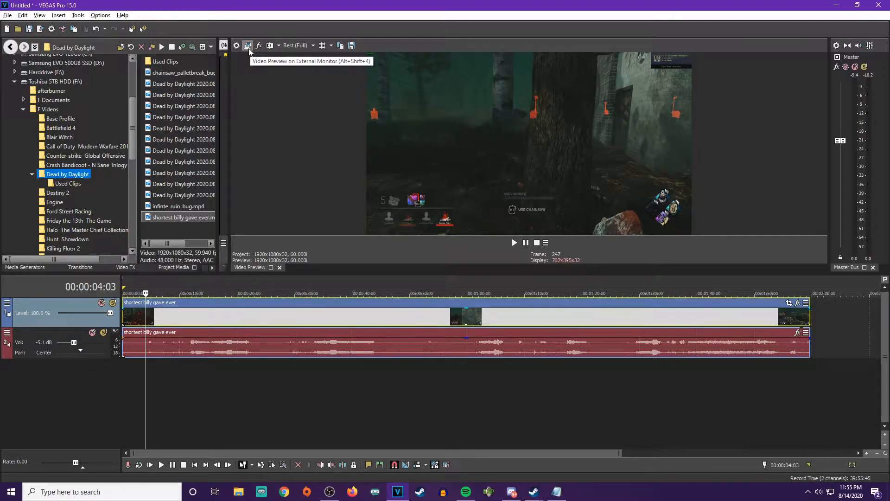
# Play the clip in the video preview from 00:00:04:03 and pause at about 00:00:07:14
pyautogui.click(515, 243)
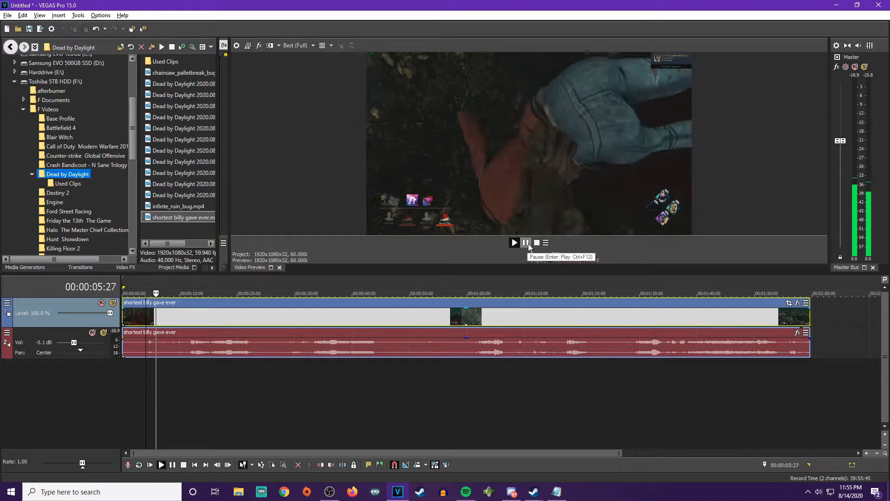
pyautogui.click(527, 243)
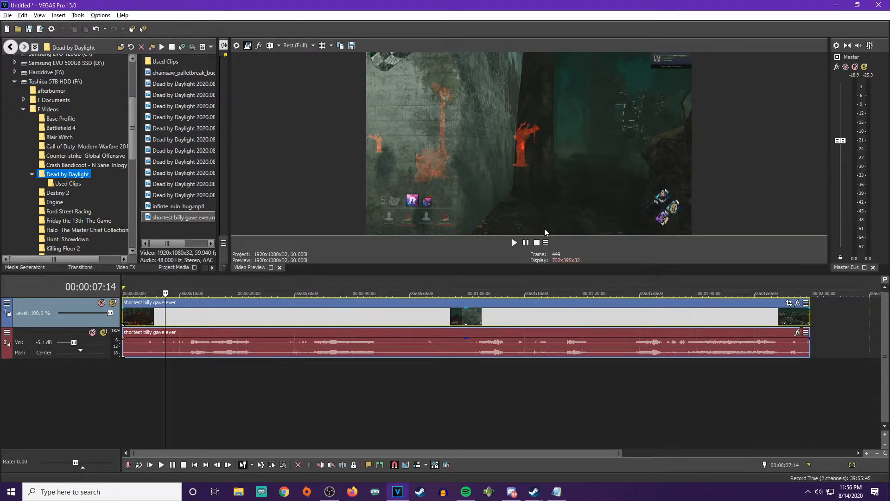
# Set the project's resample mode to Disable resample in the project's video properties
pyautogui.click(237, 46)
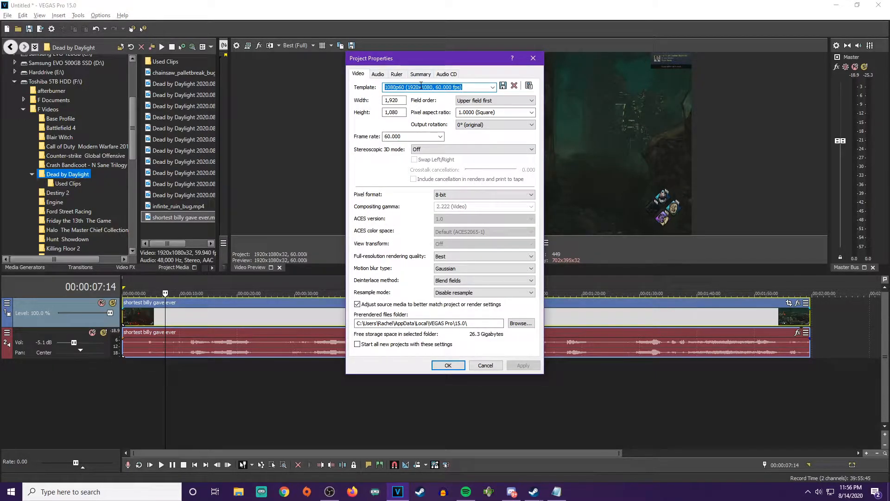
pyautogui.click(478, 296)
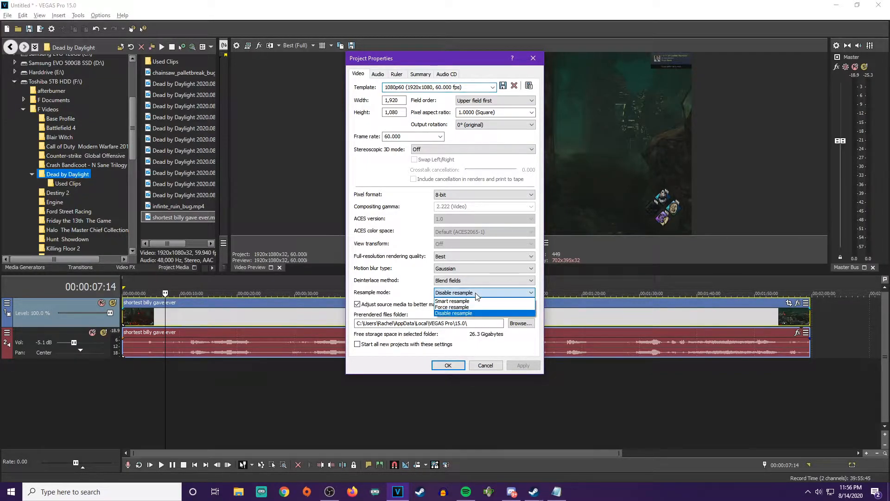
pyautogui.click(461, 314)
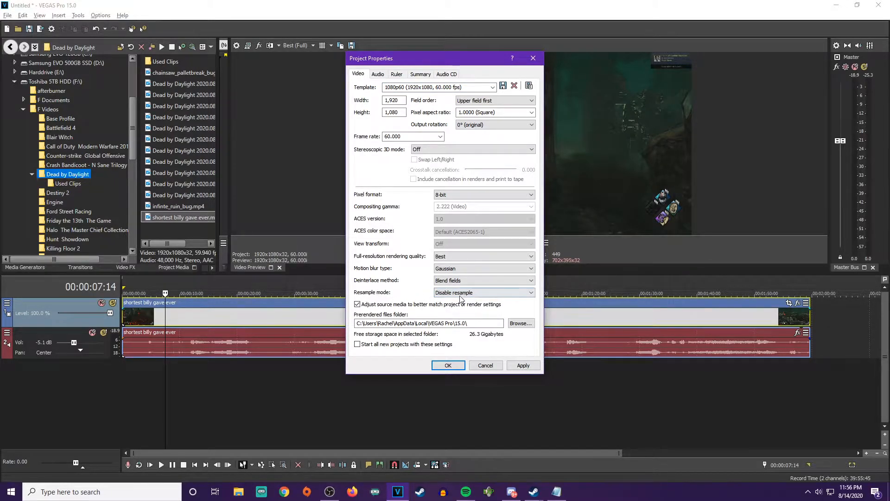
pyautogui.moveTo(392, 62); pyautogui.dragTo(338, 71)
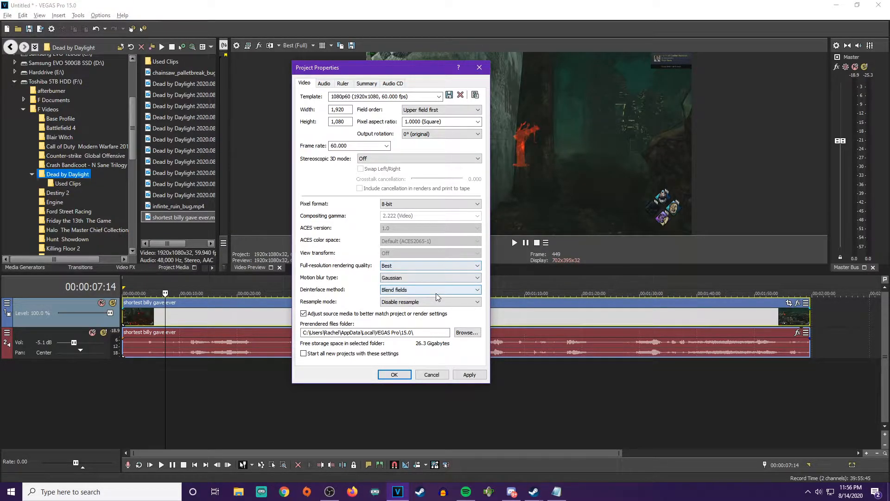
# Set full-resolution rendering quality to Best with resampling disabled, and apply the project properties
pyautogui.click(450, 266)
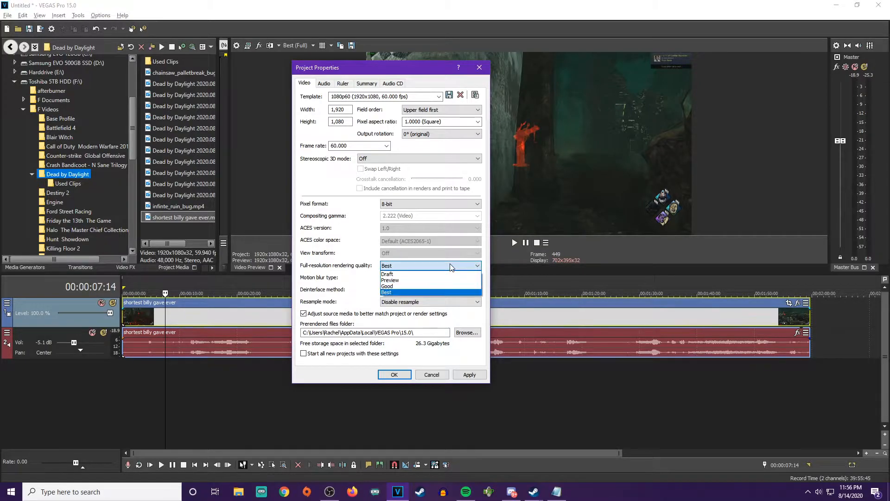
pyautogui.click(389, 293)
pyautogui.click(431, 303)
pyautogui.click(401, 325)
pyautogui.click(417, 266)
pyautogui.click(399, 294)
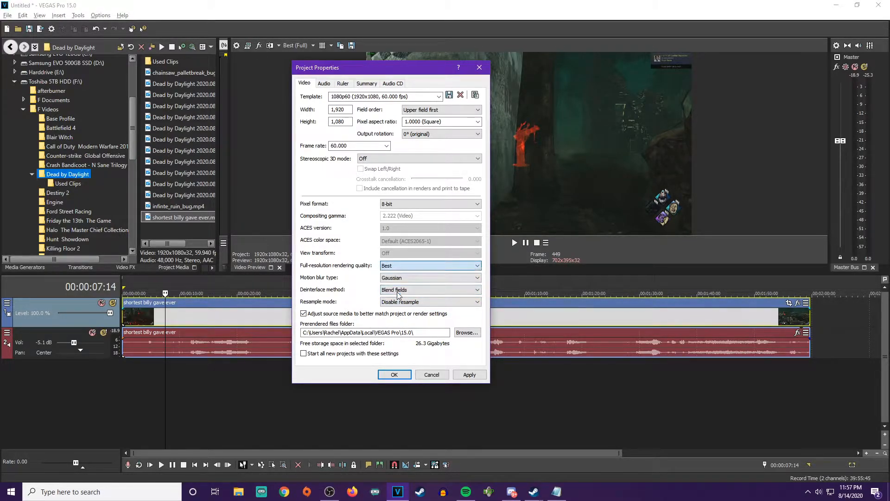
pyautogui.click(481, 376)
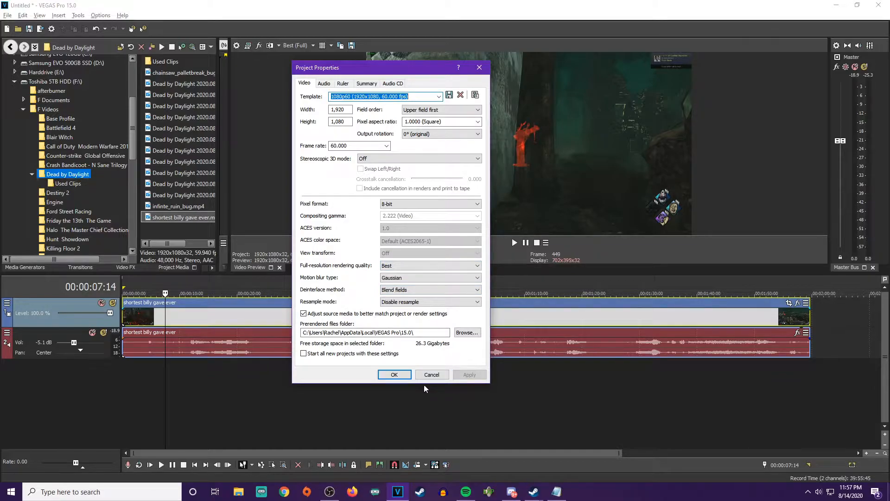
pyautogui.click(394, 374)
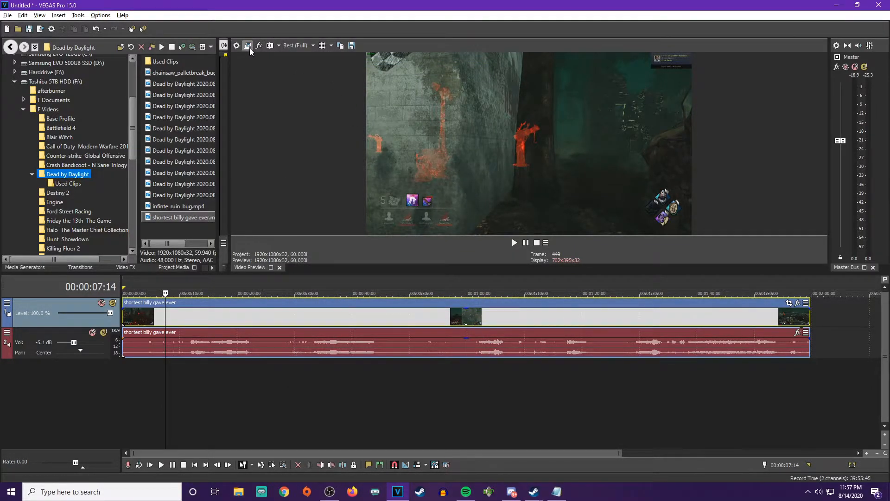
# Insert a new empty video track above the gameplay clip's tracks
pyautogui.click(198, 319)
pyautogui.click(195, 319)
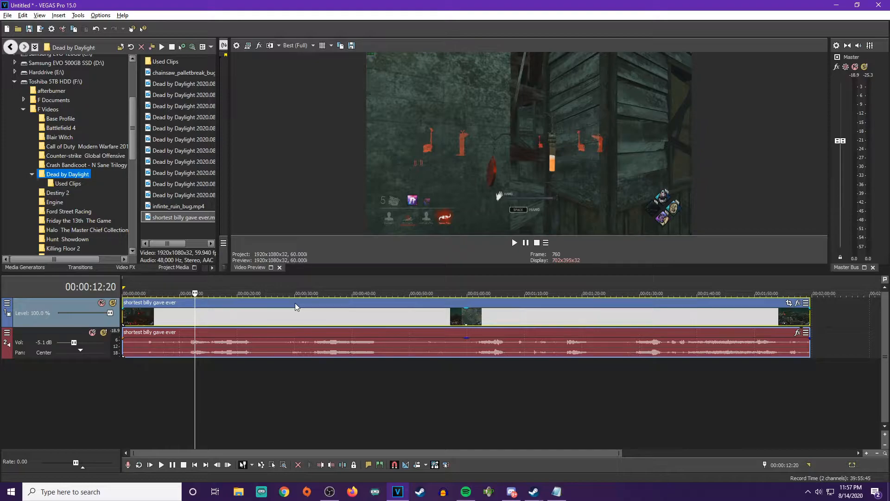
pyautogui.click(153, 372)
pyautogui.rightClick(168, 375)
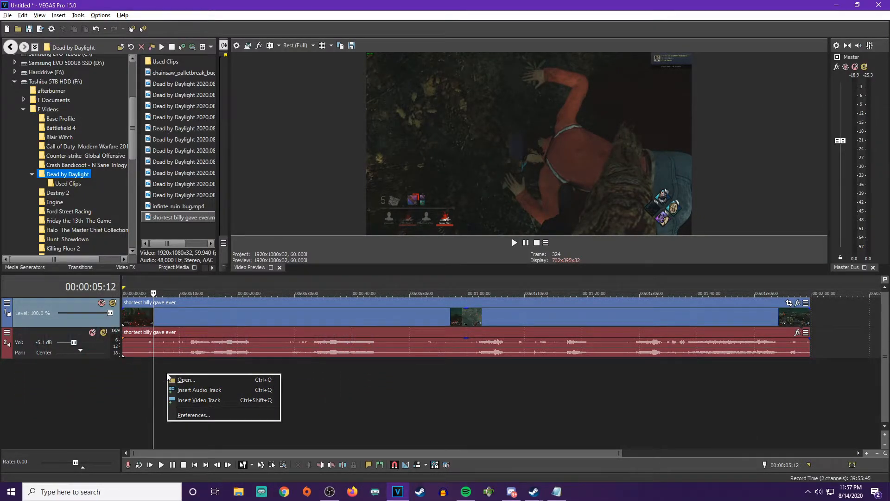
pyautogui.click(204, 401)
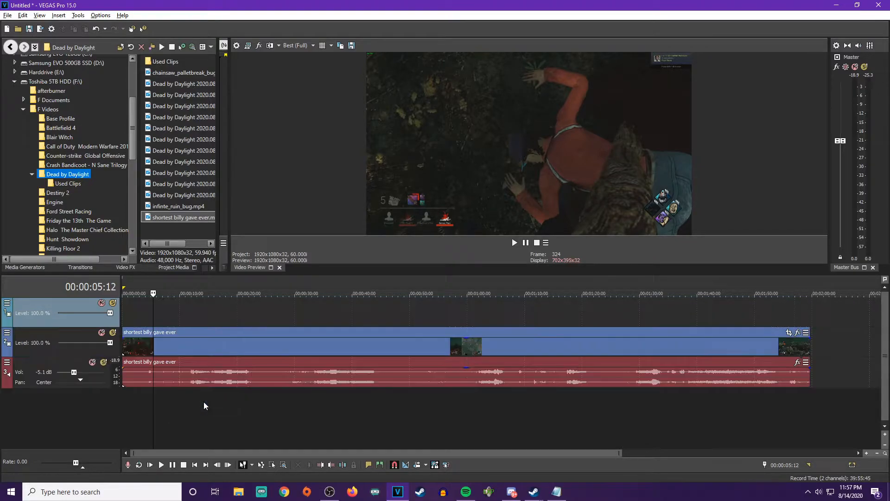
# Insert a text media event on the new video track at 00:00:01:28, keeping the preview unobstructed
pyautogui.click(132, 305)
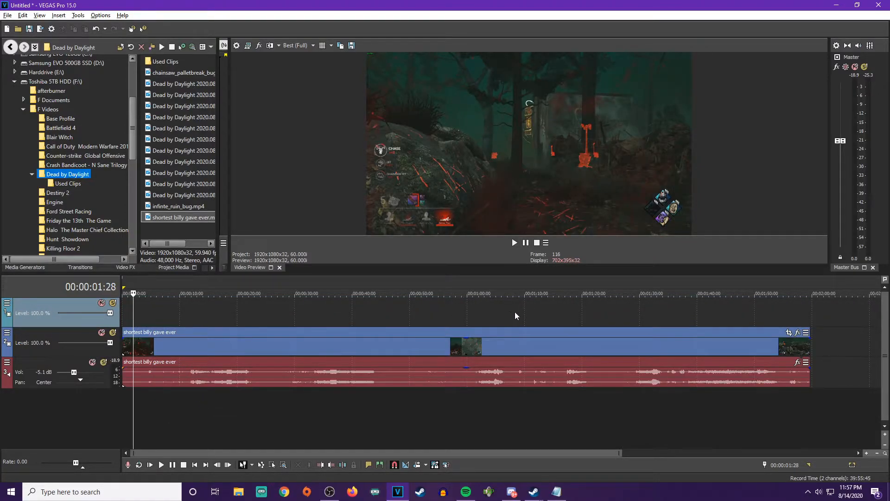
pyautogui.rightClick(140, 307)
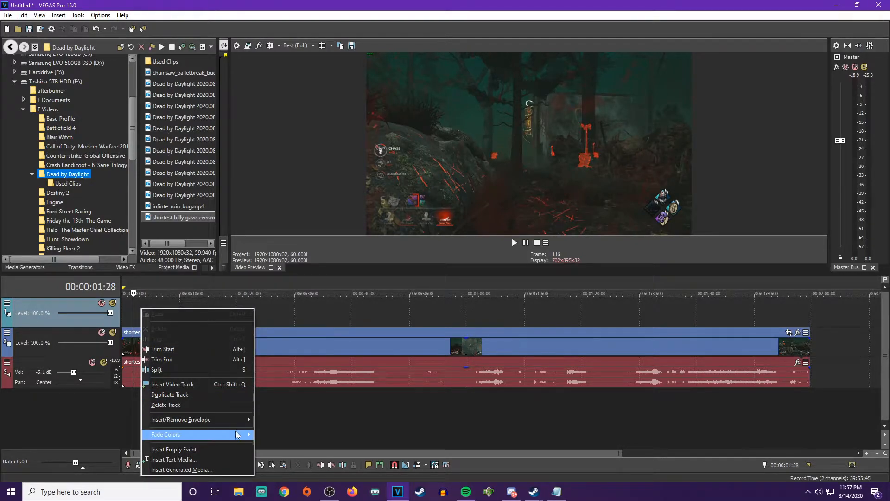
pyautogui.click(210, 461)
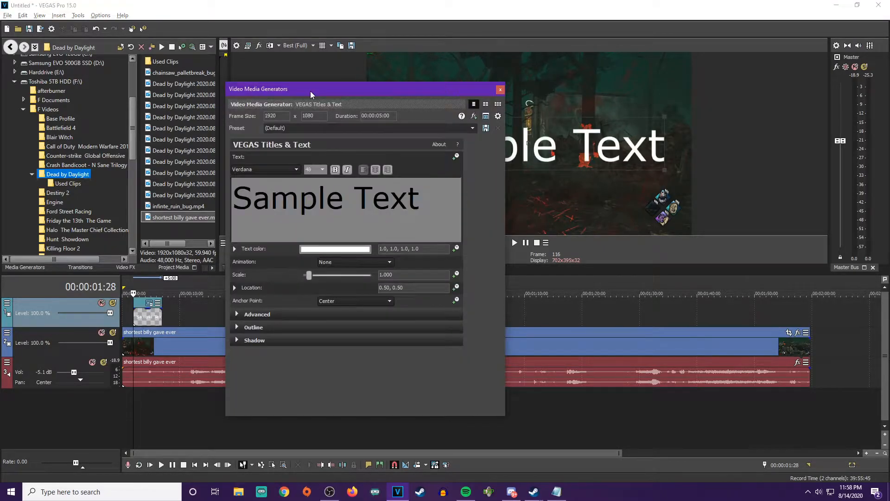
pyautogui.moveTo(324, 90); pyautogui.dragTo(425, 250)
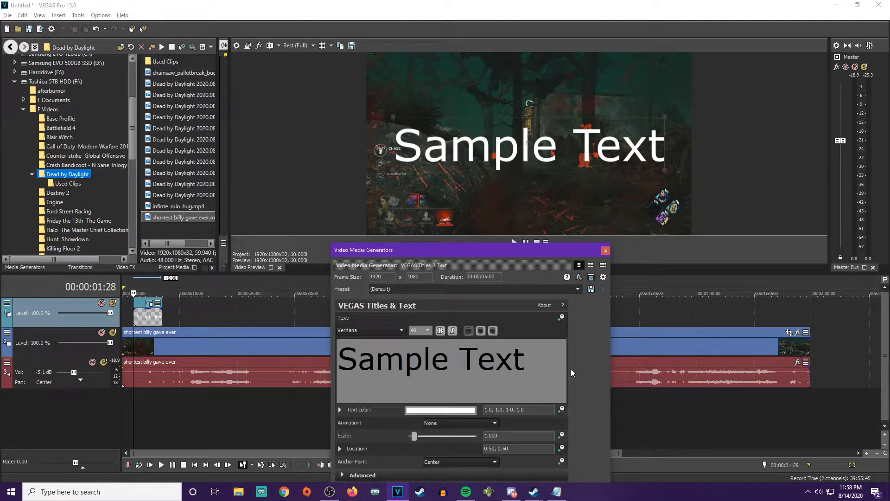
# Replace the sample text of the title with "Subtitles, wow!"
pyautogui.moveTo(555, 363); pyautogui.dragTo(333, 359)
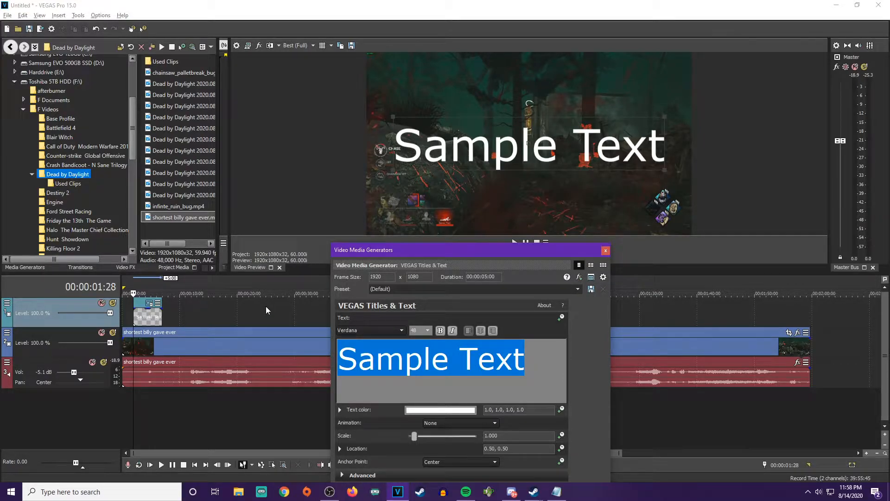
pyautogui.press('BackSpace')
pyautogui.write('Subtitles, wow')
pyautogui.write('!')
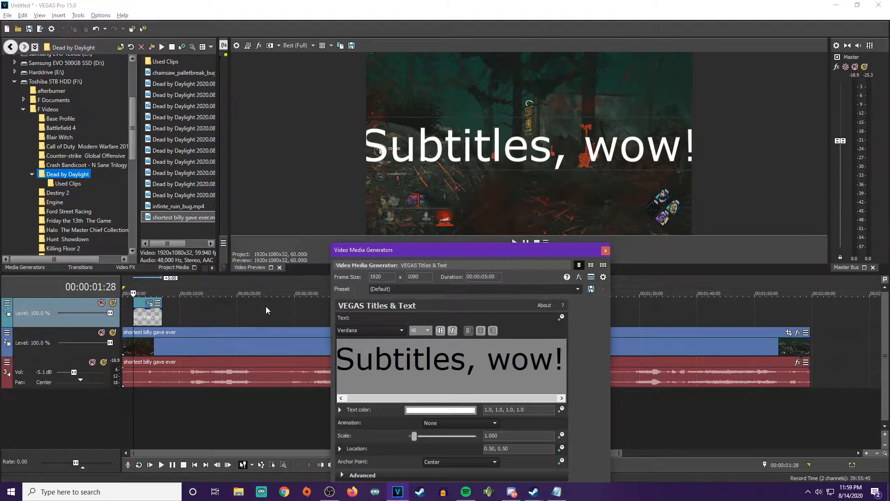
# Set the whole subtitle text to the Georgia font at size 12
pyautogui.moveTo(479, 249); pyautogui.dragTo(332, 163)
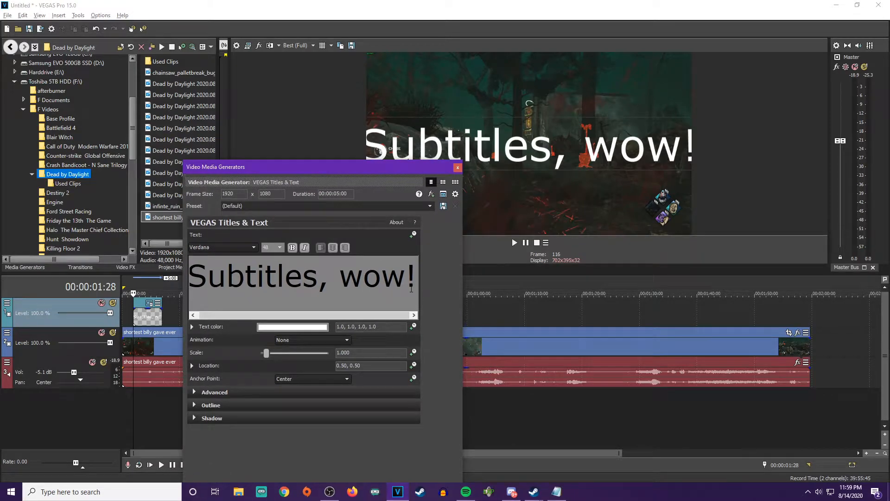
pyautogui.moveTo(417, 277); pyautogui.dragTo(190, 279)
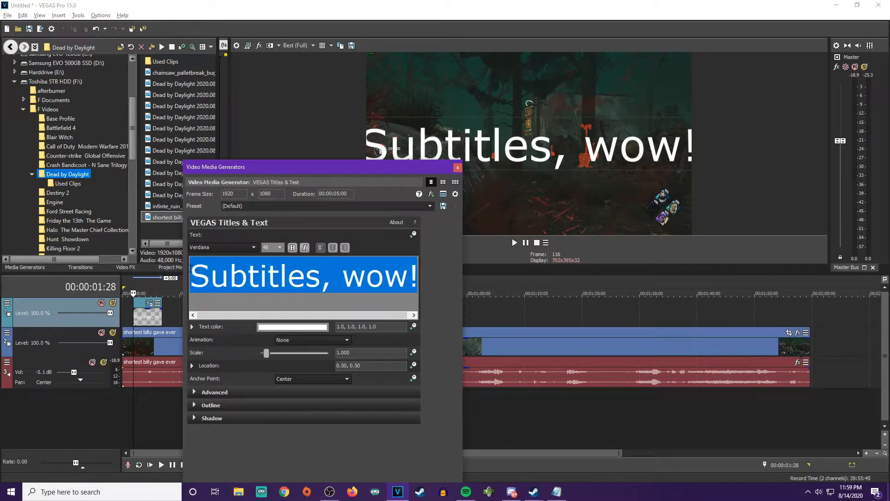
pyautogui.click(254, 249)
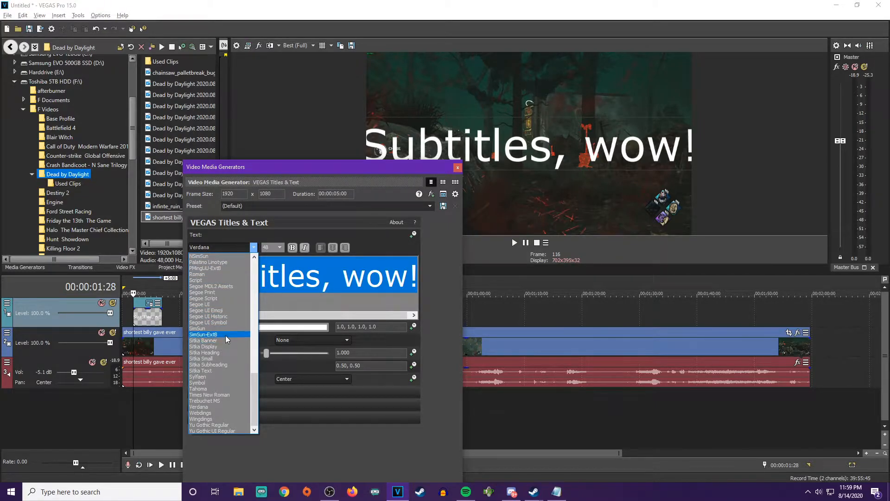
pyautogui.scroll(2, 225, 336)
pyautogui.scroll(14, 225, 335)
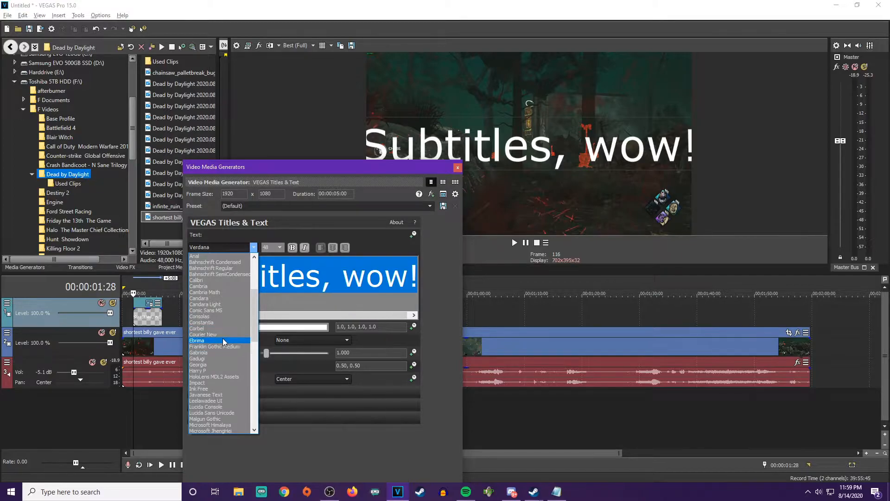
pyautogui.click(216, 365)
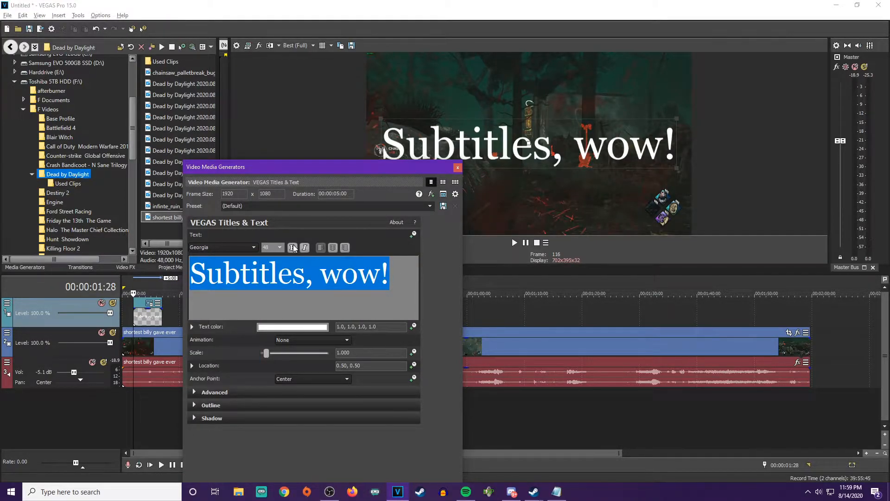
pyautogui.click(279, 247)
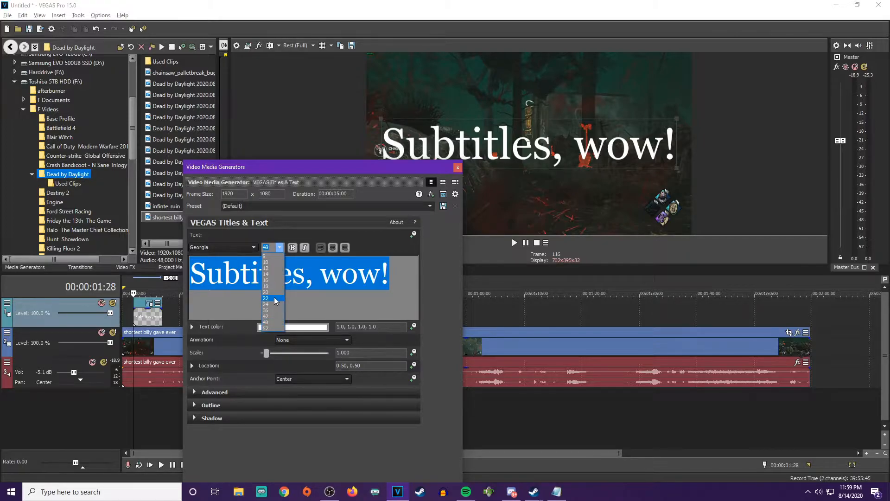
pyautogui.click(272, 267)
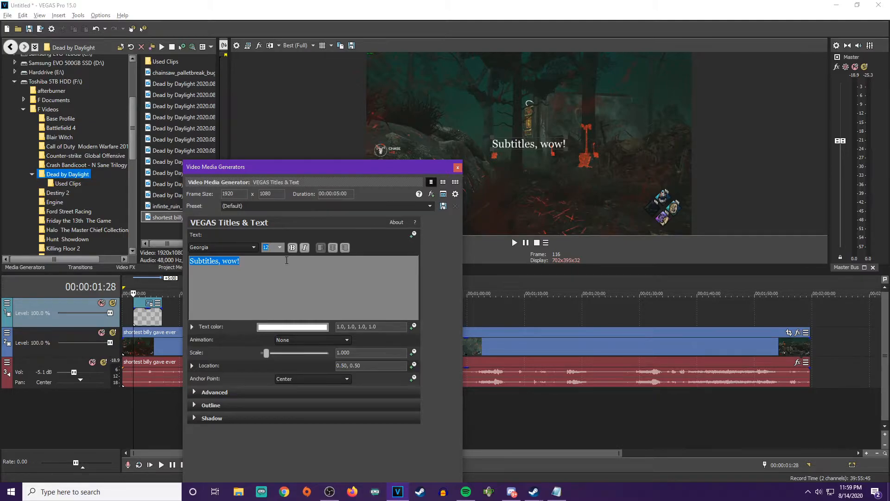
# Try bold, italic and centre alignment on the subtitle text, and restore regular left-aligned text
pyautogui.click(292, 247)
pyautogui.click(304, 247)
pyautogui.click(304, 248)
pyautogui.click(333, 248)
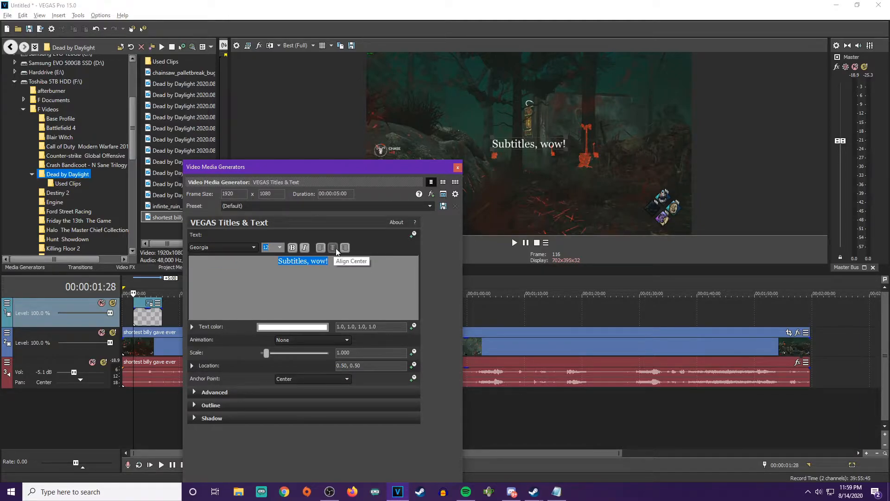
pyautogui.click(322, 248)
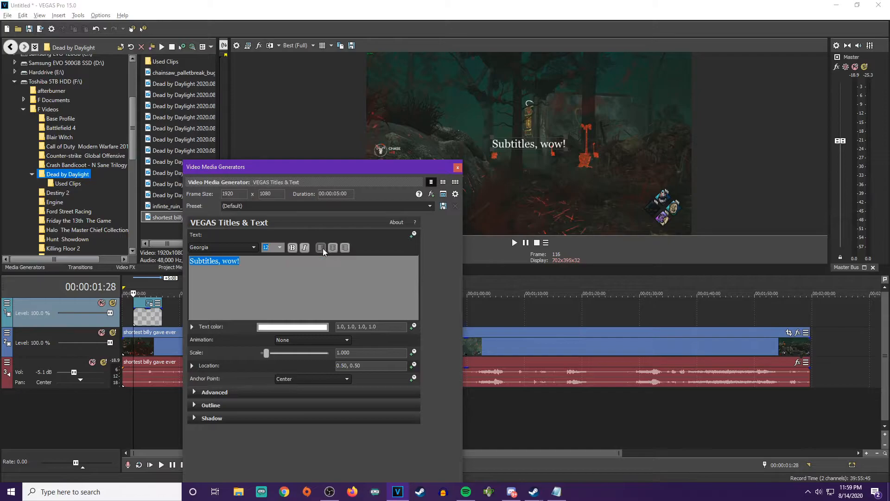
# Set the subtitle's text color to pure red (1.0, 0.0, 0.0, 1.0)
pyautogui.moveTo(293, 168); pyautogui.dragTo(283, 130)
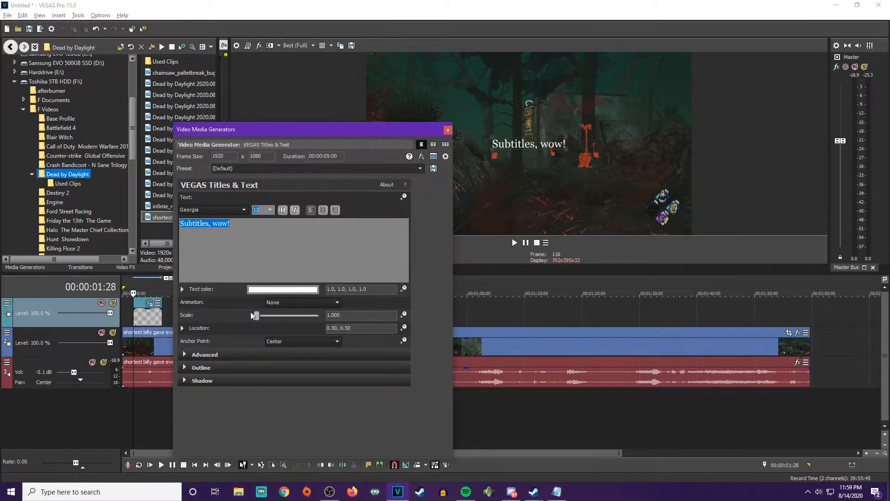
pyautogui.click(274, 289)
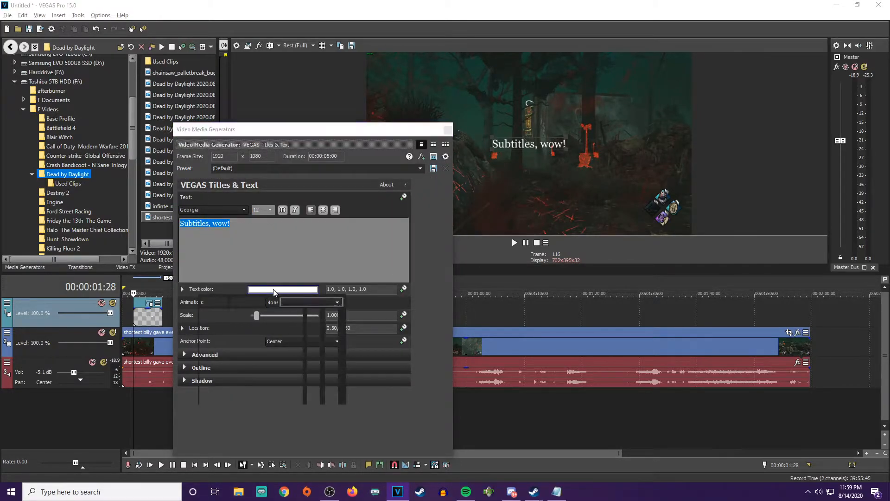
pyautogui.moveTo(299, 314); pyautogui.dragTo(178, 420)
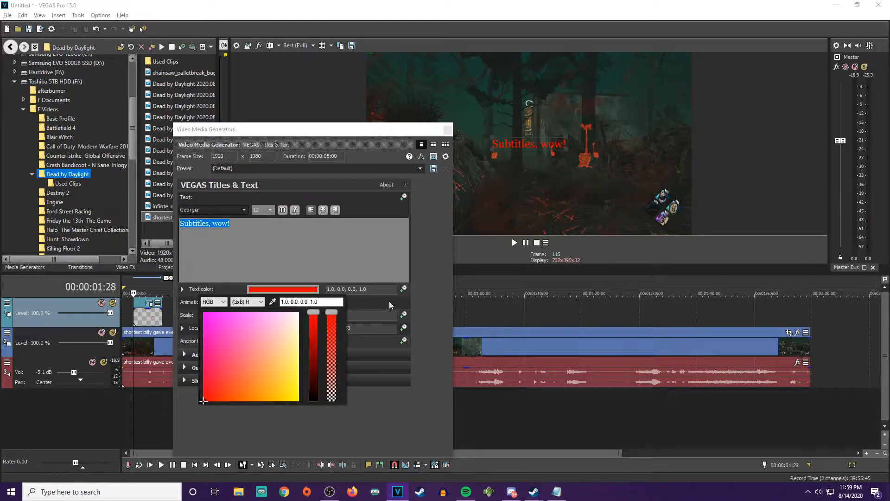
pyautogui.click(258, 292)
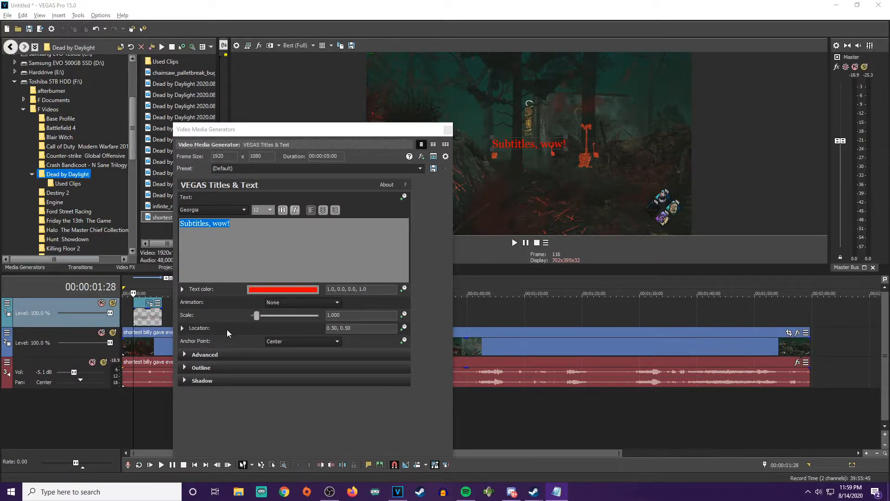
# Give the subtitle text a black outline (0.0, 0.0, 0.0, 1.0) with an outline width of 10.000
pyautogui.click(185, 368)
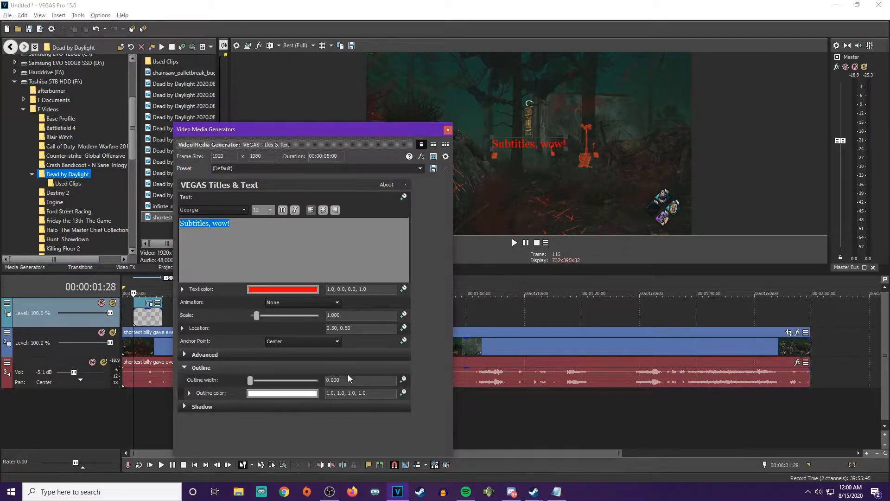
pyautogui.click(300, 394)
pyautogui.moveTo(318, 136); pyautogui.dragTo(316, 51)
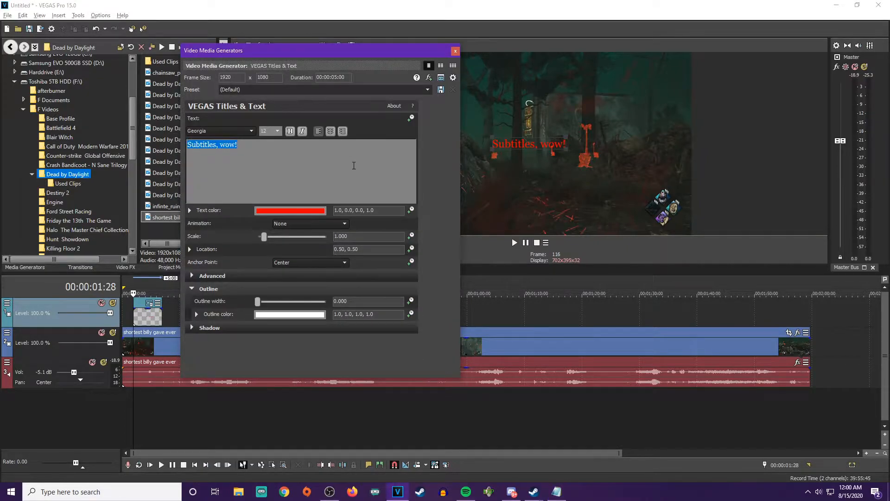
pyautogui.click(269, 316)
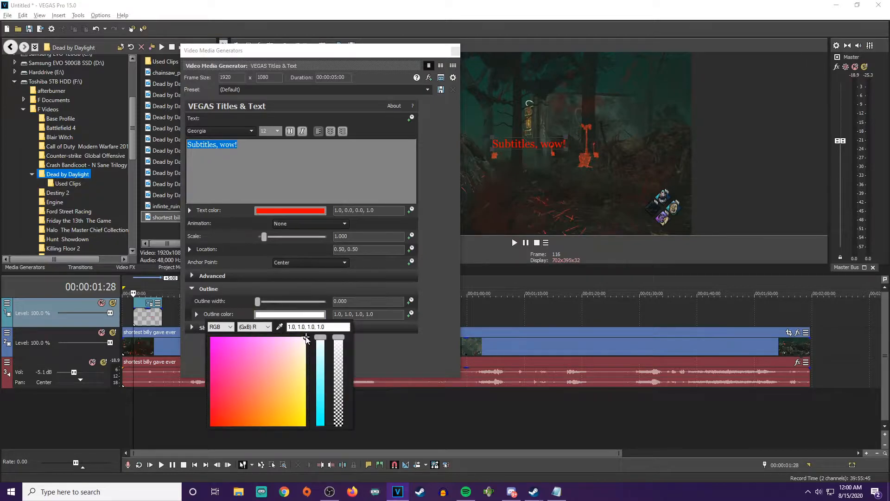
pyautogui.moveTo(227, 409); pyautogui.dragTo(221, 430)
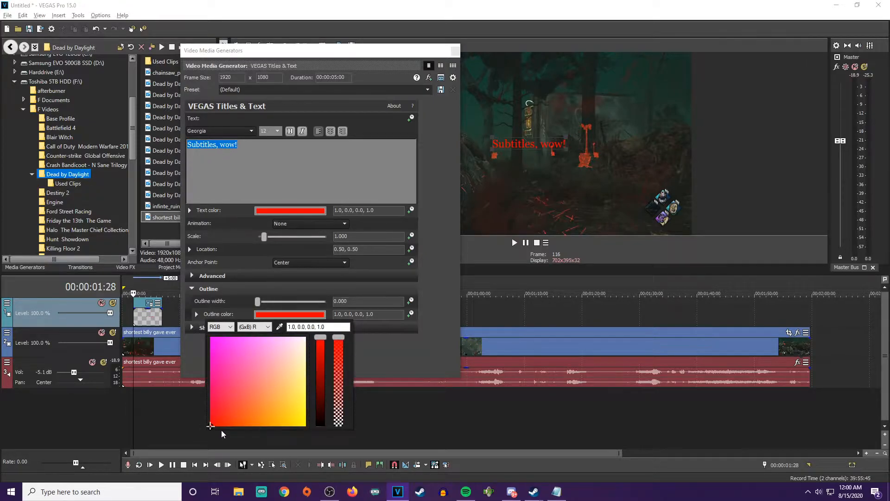
pyautogui.click(323, 428)
pyautogui.click(346, 290)
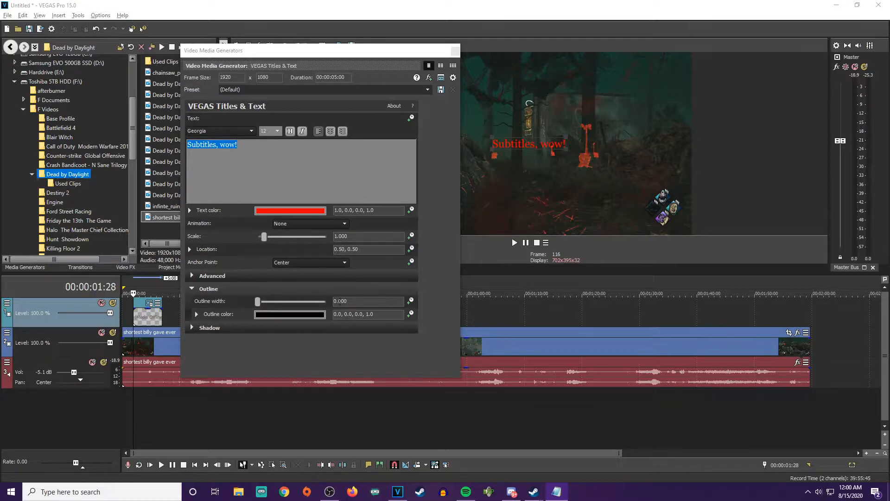
pyautogui.click(334, 301)
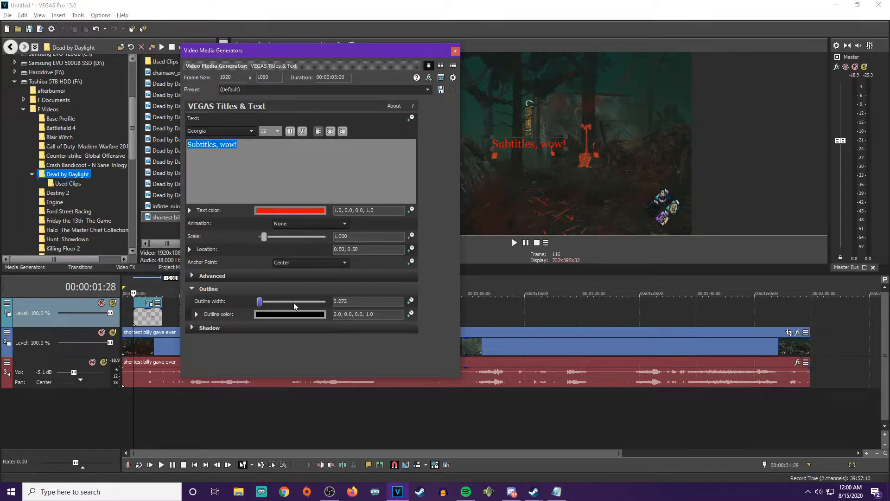
pyautogui.moveTo(259, 304); pyautogui.dragTo(347, 305)
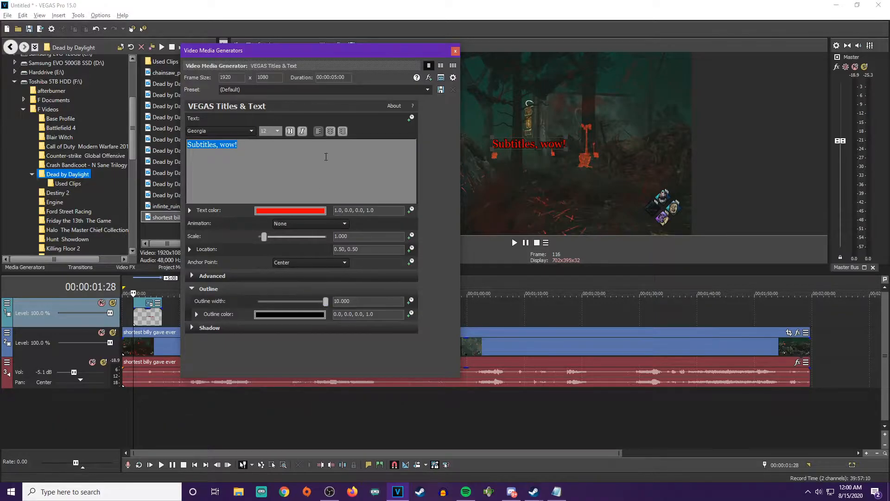
# Move the subtitle down near the bottom edge of the preview frame, to about 0.43, 0.07
pyautogui.moveTo(367, 52); pyautogui.dragTo(320, 52)
pyautogui.moveTo(528, 147); pyautogui.dragTo(506, 226)
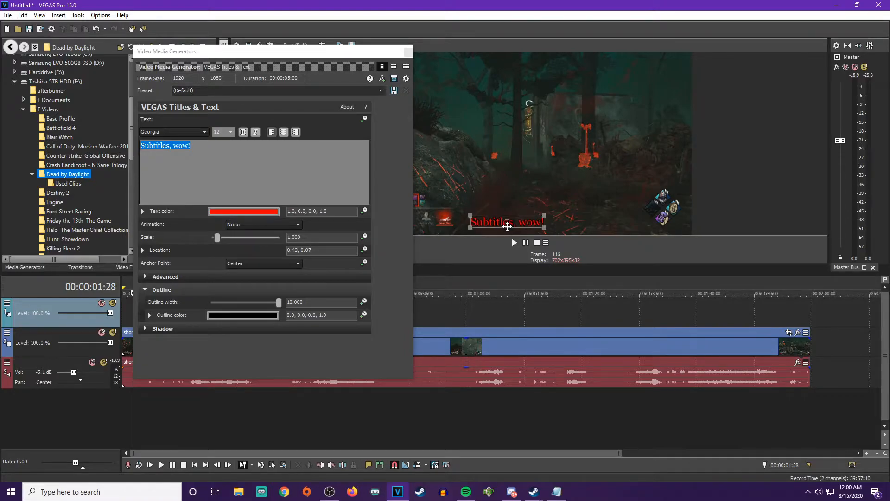
pyautogui.moveTo(357, 53); pyautogui.dragTo(349, 96)
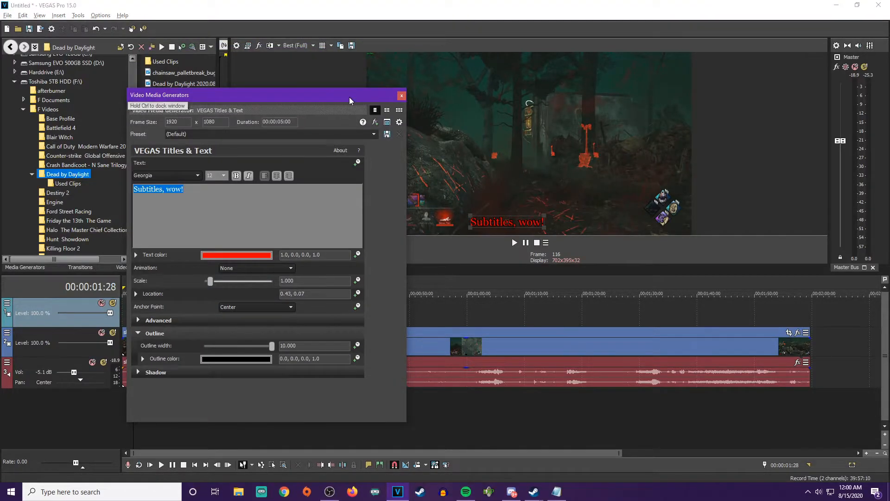
# Show the grid overlay on the video preview and reposition the subtitle to about 0.20, 0.30, above the game's status icons
pyautogui.click(323, 44)
pyautogui.moveTo(470, 214); pyautogui.dragTo(435, 198)
pyautogui.moveTo(314, 98); pyautogui.dragTo(249, 108)
pyautogui.moveTo(466, 207); pyautogui.dragTo(404, 185)
pyautogui.doubleClick(404, 185)
pyautogui.moveTo(513, 139); pyautogui.dragTo(421, 180)
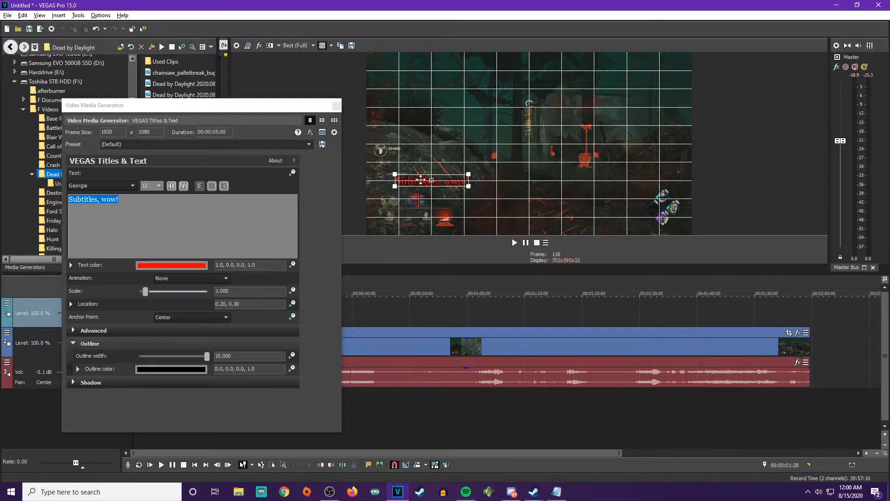
# Examine the title's shadow settings and the list of available text animations, leaving the animation at None
pyautogui.click(73, 383)
pyautogui.click(72, 383)
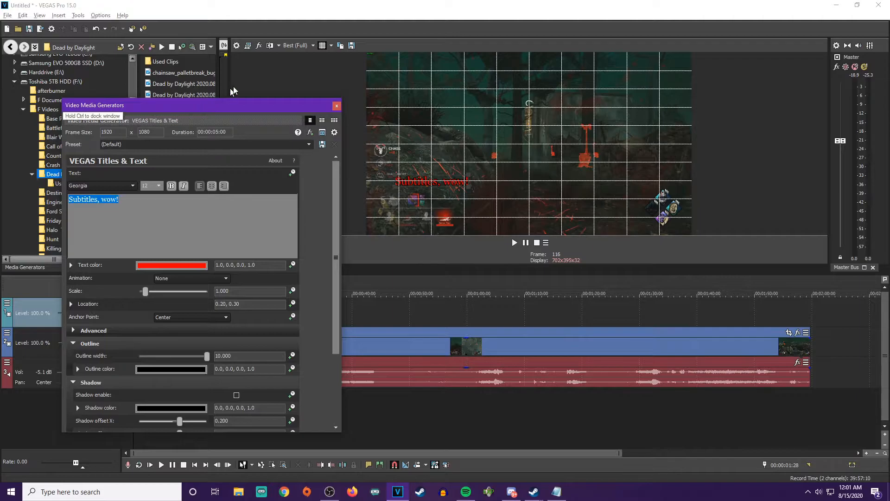
pyautogui.moveTo(192, 105); pyautogui.dragTo(251, 54)
pyautogui.scroll(-2, 218, 346)
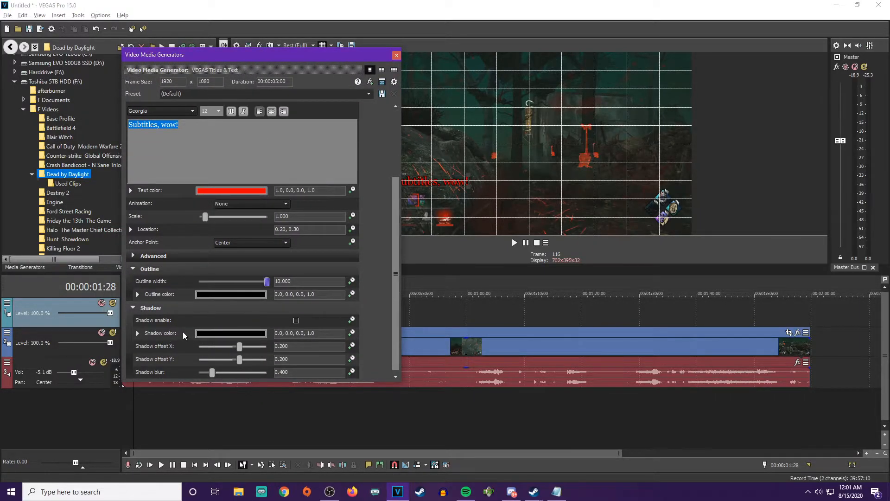
pyautogui.click(132, 308)
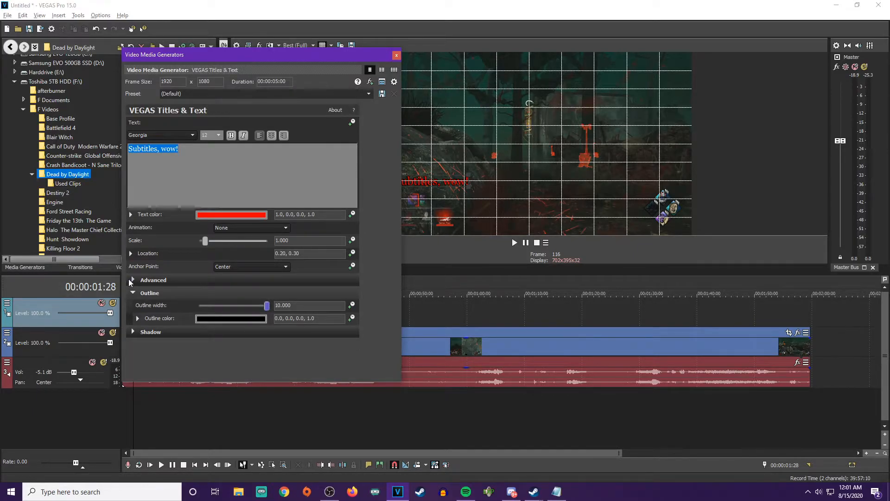
pyautogui.click(264, 227)
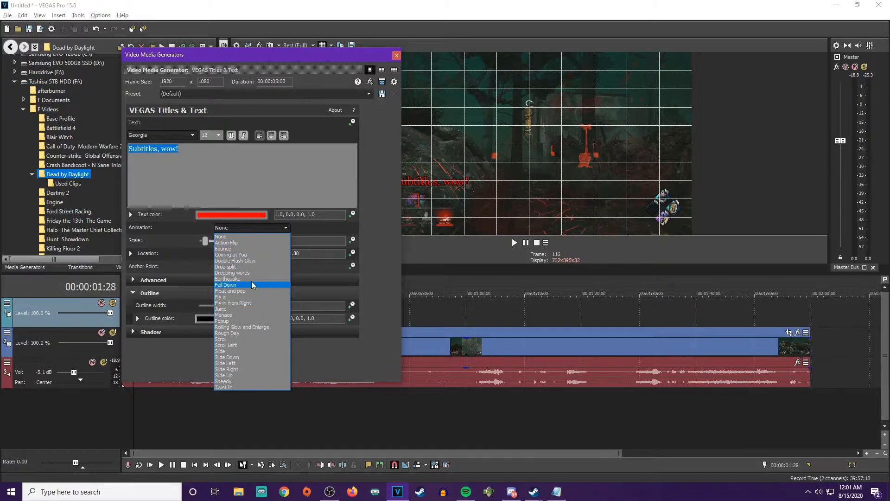
pyautogui.click(260, 228)
pyautogui.moveTo(323, 57); pyautogui.dragTo(337, 104)
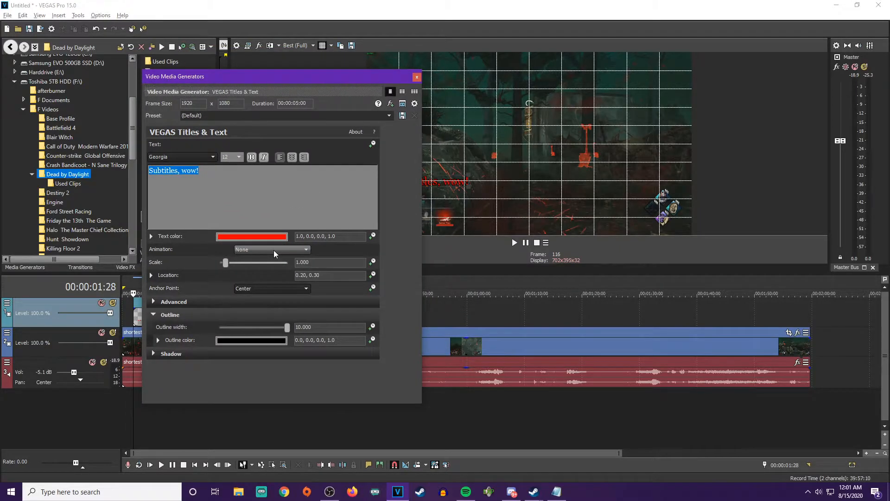
pyautogui.click(274, 249)
pyautogui.click(273, 251)
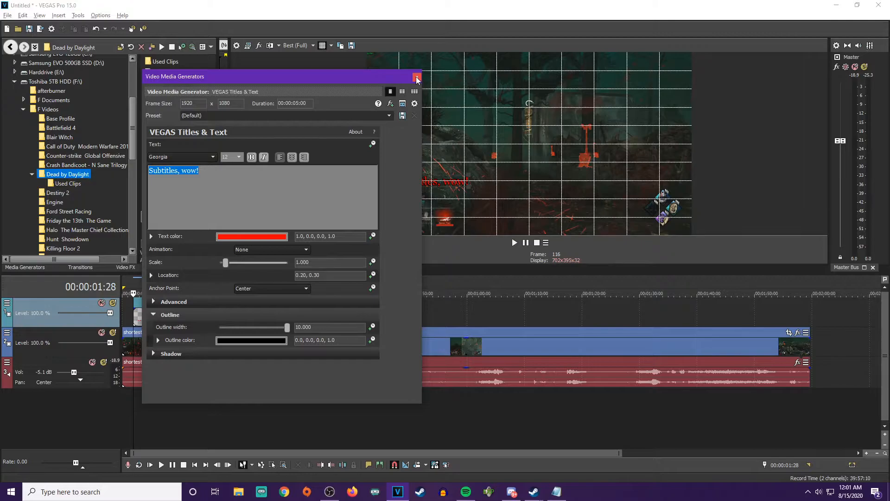
# Hide the preview grid overlay and close the subtitle's media generator settings
pyautogui.moveTo(316, 82); pyautogui.dragTo(254, 86)
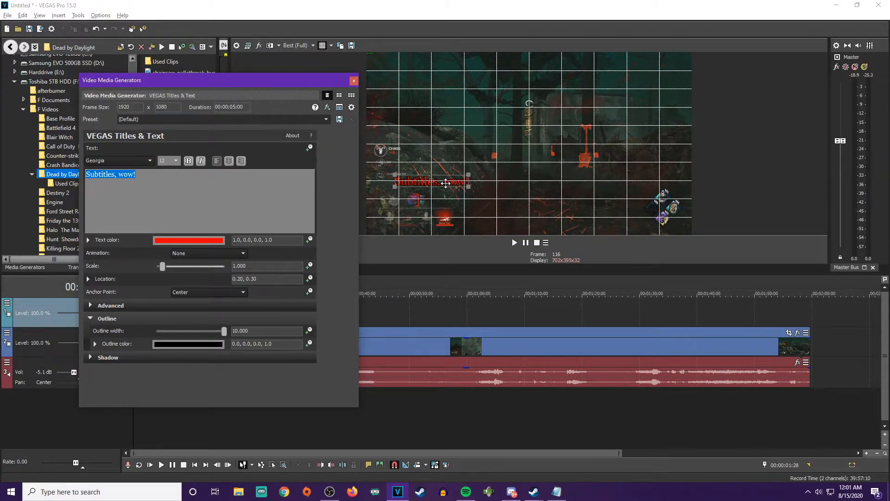
pyautogui.click(322, 45)
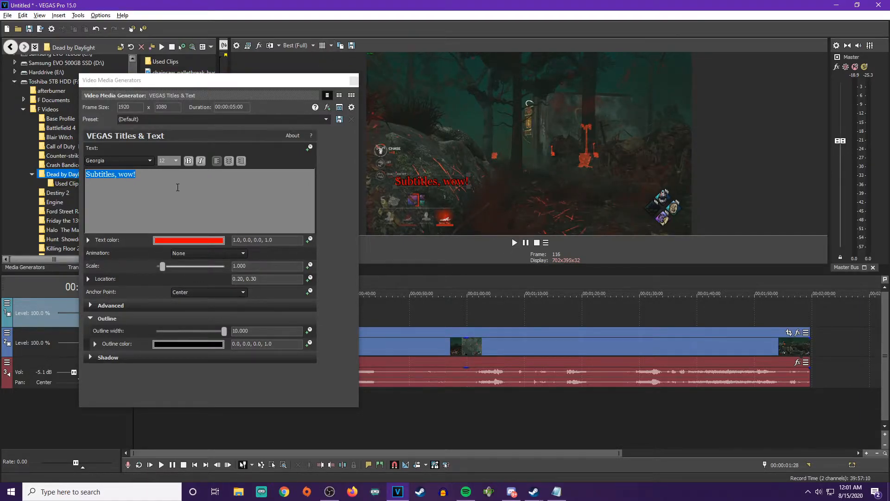
pyautogui.click(353, 81)
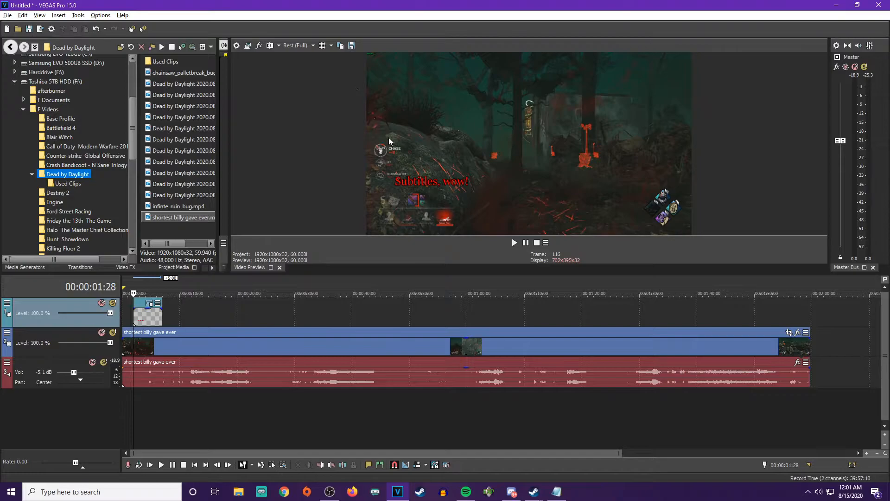
# Inspect the preview frames before, during and after the subtitle event on the timeline
pyautogui.scroll(6, 188, 319)
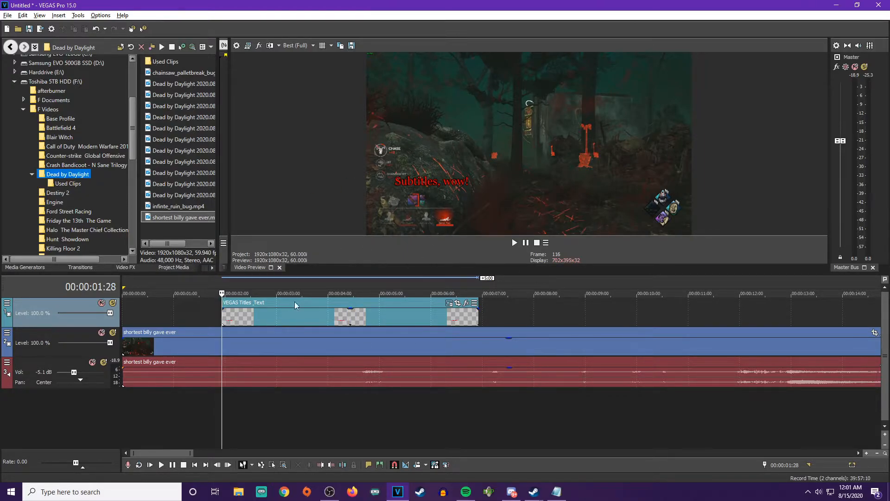
pyautogui.click(579, 310)
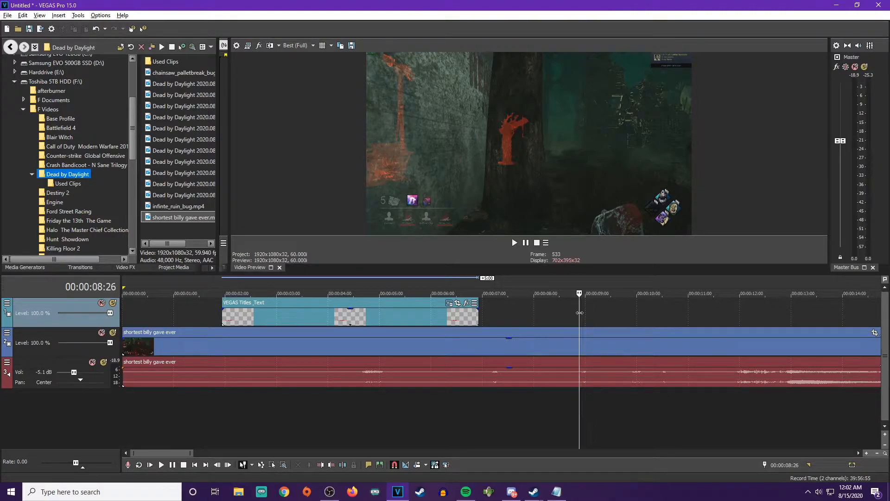
pyautogui.moveTo(579, 312); pyautogui.dragTo(356, 319)
pyautogui.click(266, 316)
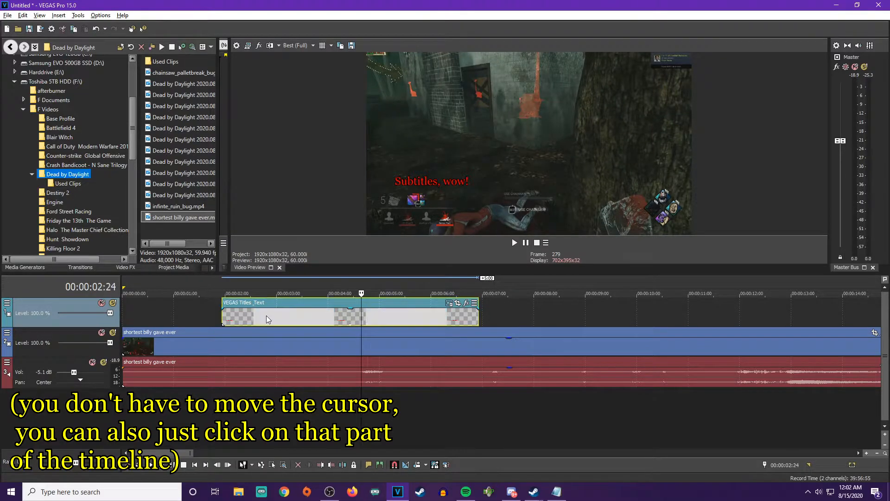
pyautogui.click(215, 313)
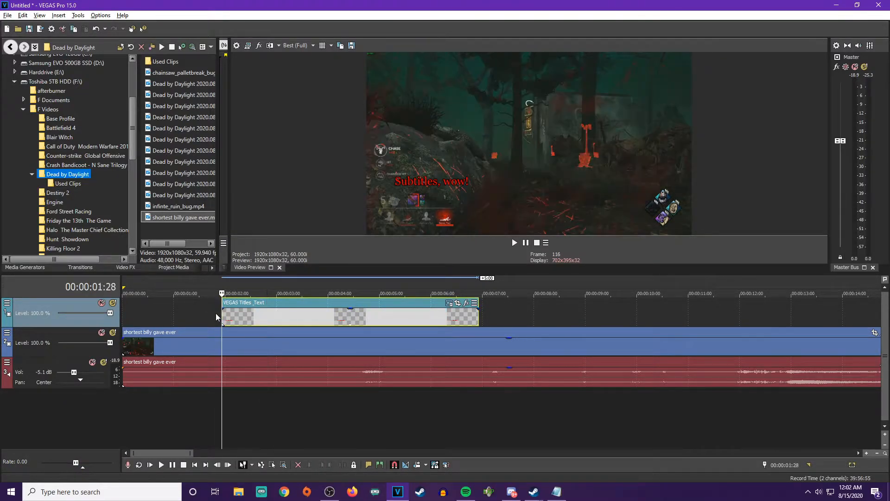
pyautogui.click(216, 314)
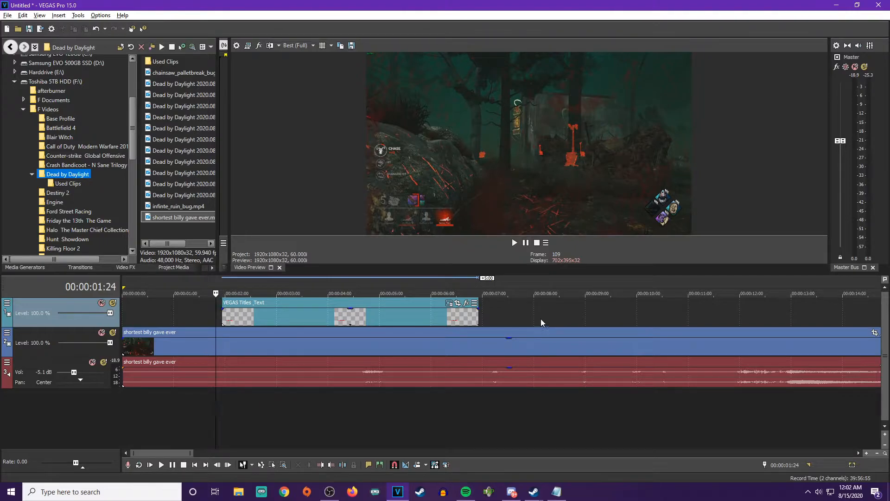
pyautogui.click(482, 315)
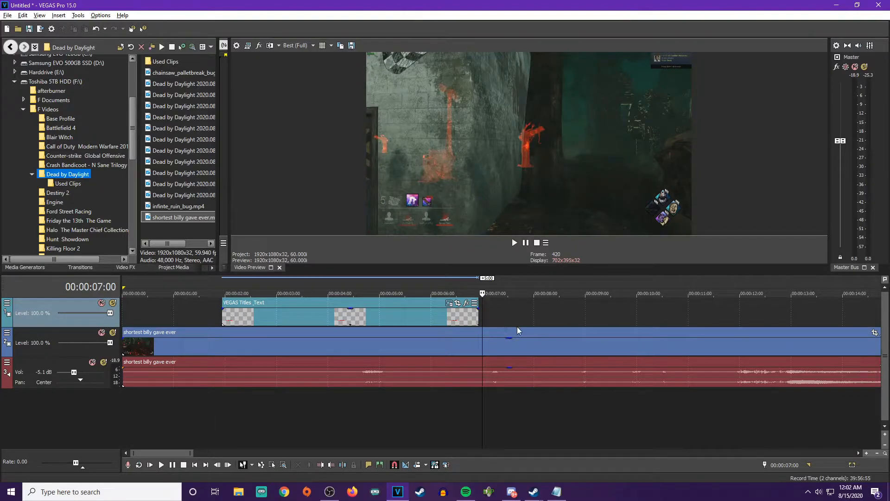
# Reopen the subtitle event's generator settings and move the text to the lower centre of the frame, at 0.50, 0.10
pyautogui.click(330, 318)
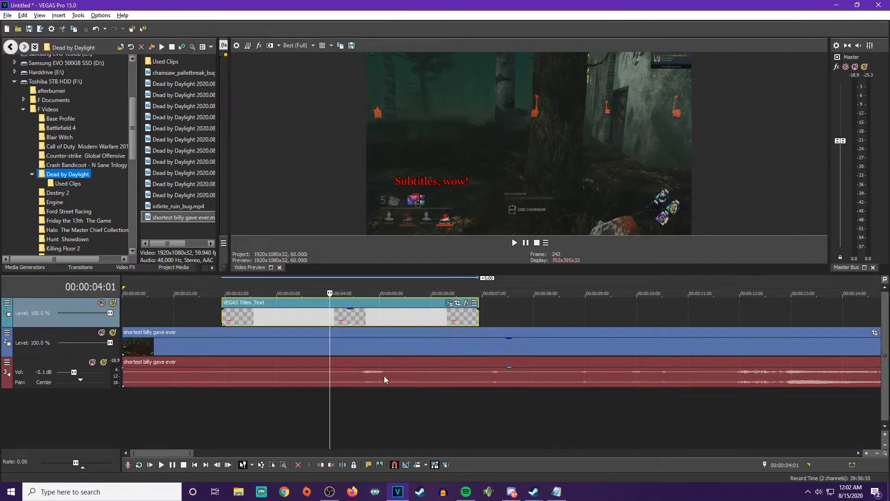
pyautogui.click(450, 304)
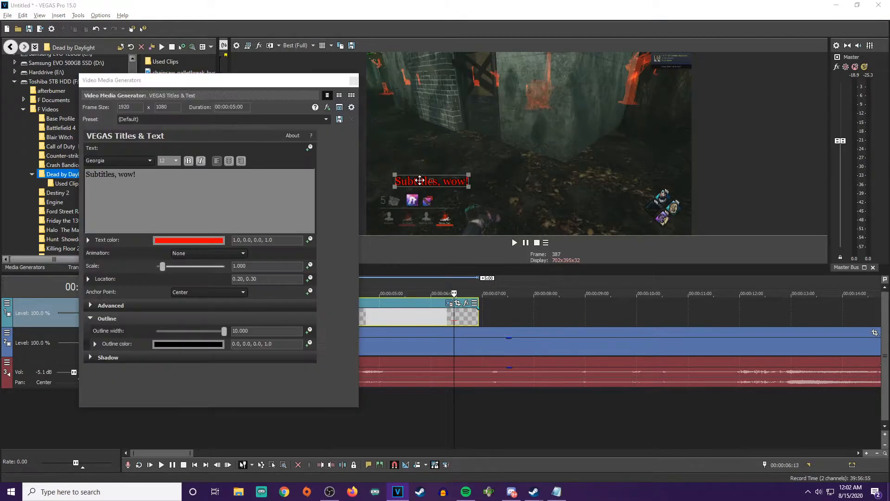
pyautogui.moveTo(507, 207); pyautogui.dragTo(536, 219)
pyautogui.click(329, 46)
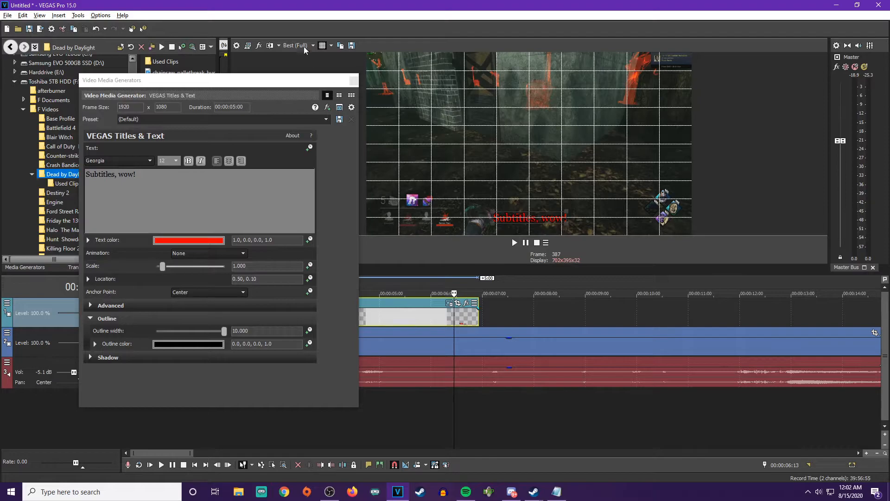
pyautogui.click(328, 46)
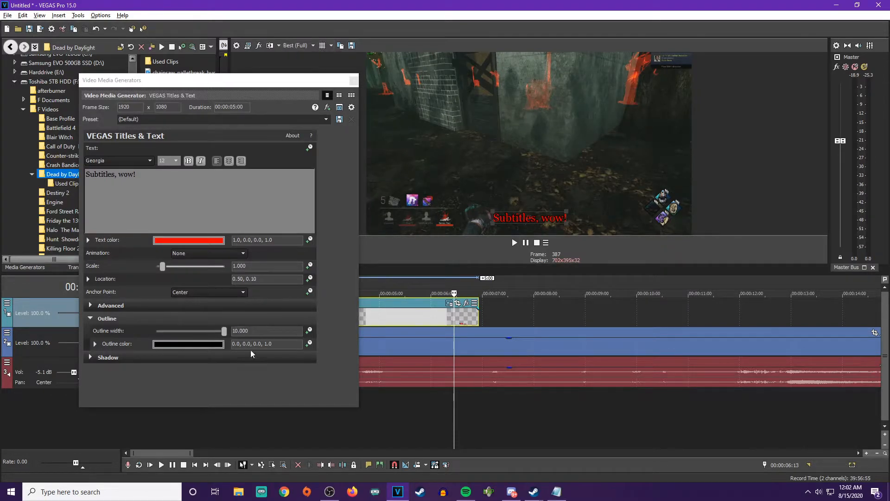
pyautogui.click(354, 81)
# Play the timeline from just before the subtitle event until it has ended
pyautogui.click(192, 316)
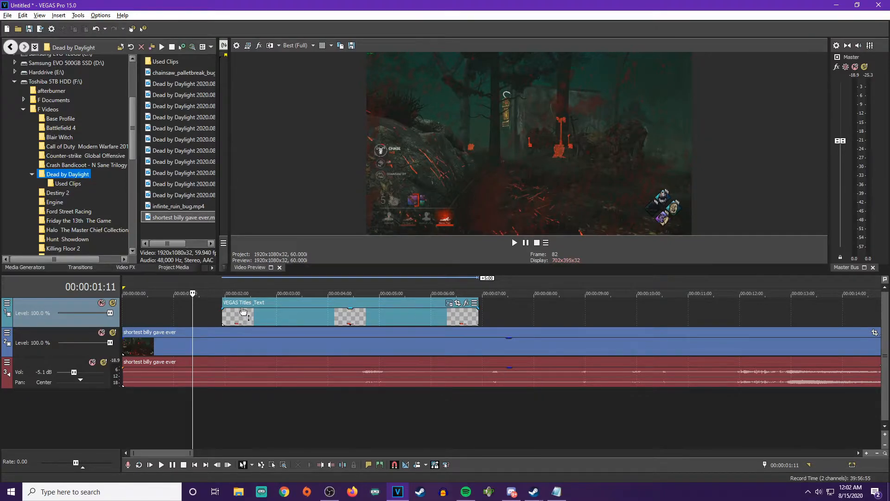
pyautogui.click(216, 310)
pyautogui.click(515, 242)
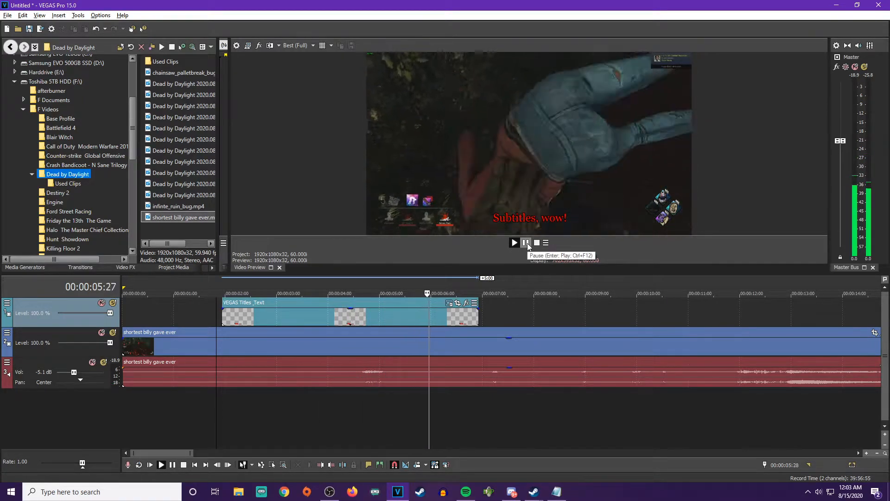
pyautogui.click(526, 243)
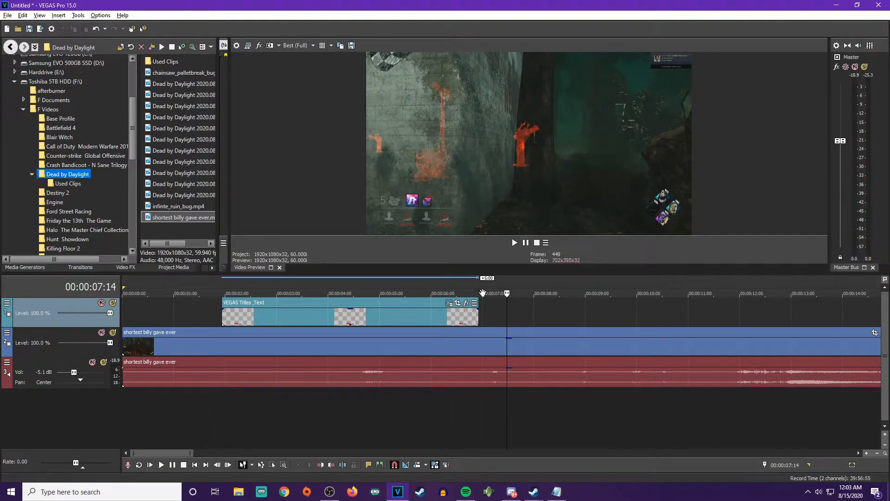
# Shorten the subtitle event so it ends at about 4.5 seconds, and play it back from just before its start
pyautogui.moveTo(478, 312); pyautogui.dragTo(353, 318)
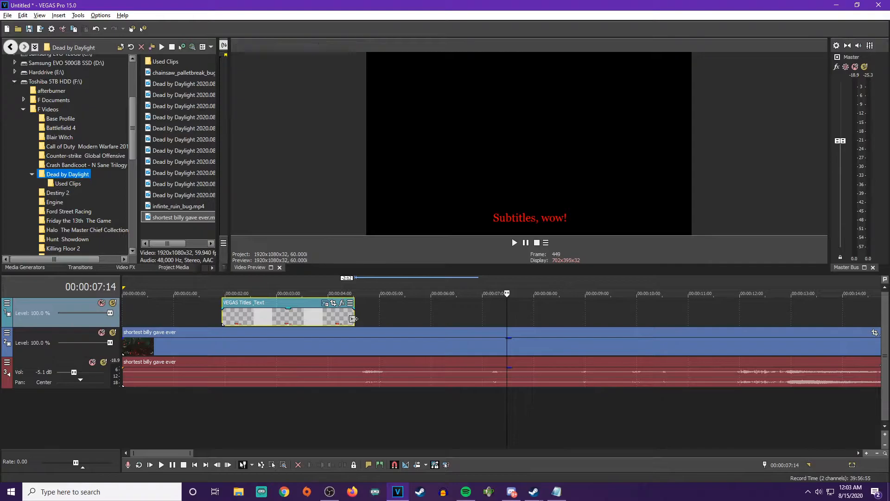
pyautogui.click(200, 310)
pyautogui.press('space')
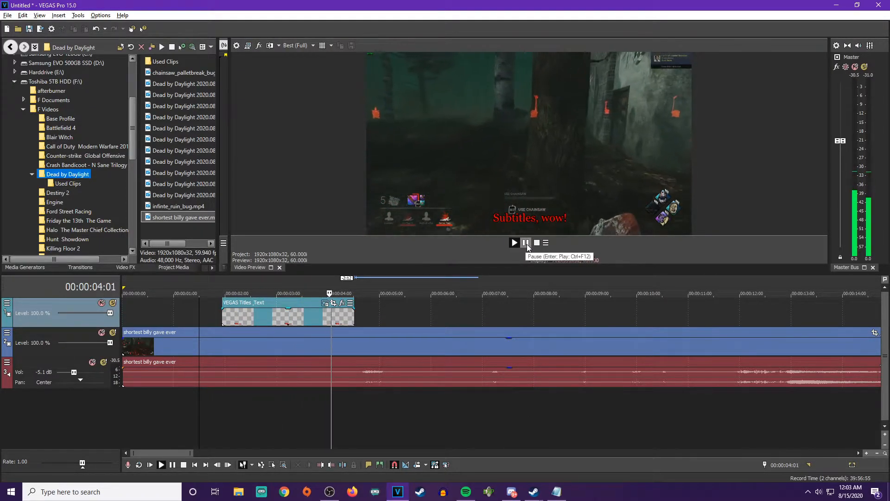
pyautogui.click(527, 244)
# Readjust the subtitle event's edges on the timeline so it ends at about the 5-second mark
pyautogui.click(353, 317)
pyautogui.moveTo(354, 317); pyautogui.dragTo(327, 317)
pyautogui.click(204, 315)
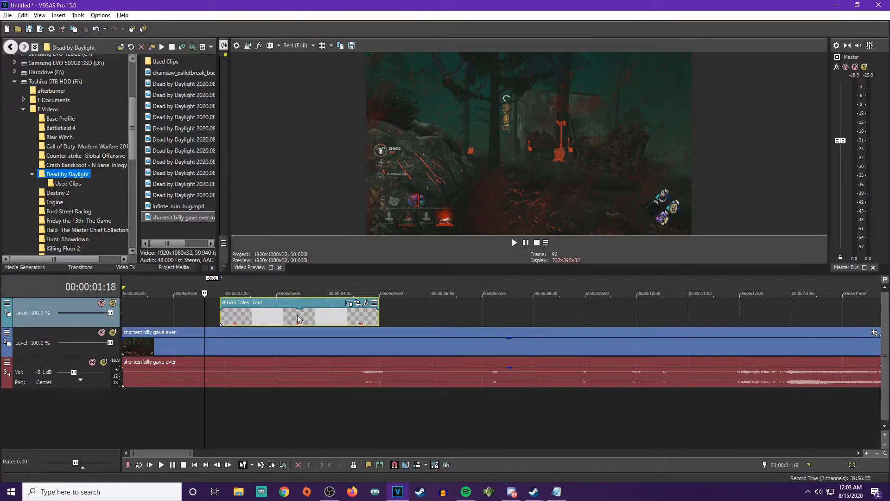
# Move the subtitle event along its track so it starts at about 00:00:02:11
pyautogui.moveTo(291, 318)
pyautogui.mouseDown()
pyautogui.moveTo(225, 324)
pyautogui.moveTo(286, 327)
pyautogui.mouseUp()
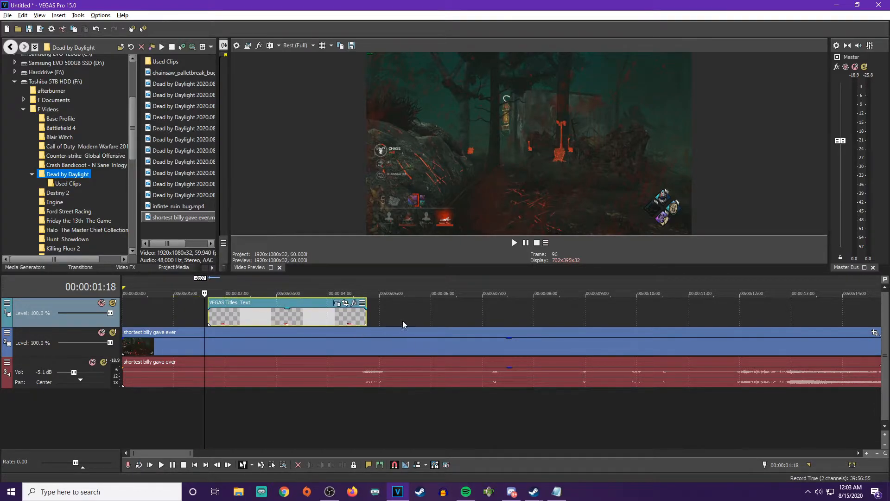
pyautogui.moveTo(559, 307); pyautogui.dragTo(513, 309)
pyautogui.moveTo(388, 320); pyautogui.dragTo(263, 318)
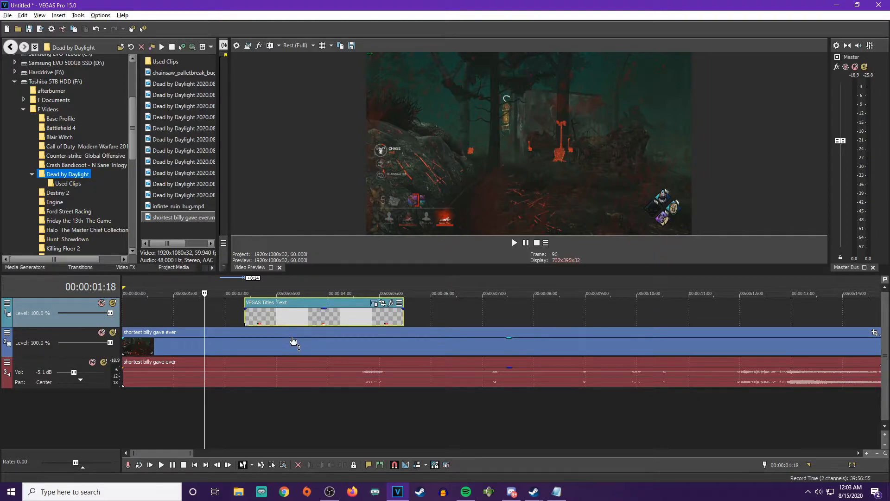
# Examine the timeline at frame level, first around the cursor and again with the cursor placed at the subtitle event's start
pyautogui.press('Up')
pyautogui.press('Up')
pyautogui.press('Up')
pyautogui.press('Up')
pyautogui.press('Up')
pyautogui.press('Up')
pyautogui.press('Up')
pyautogui.press('Up')
pyautogui.press('Up')
pyautogui.press('Up')
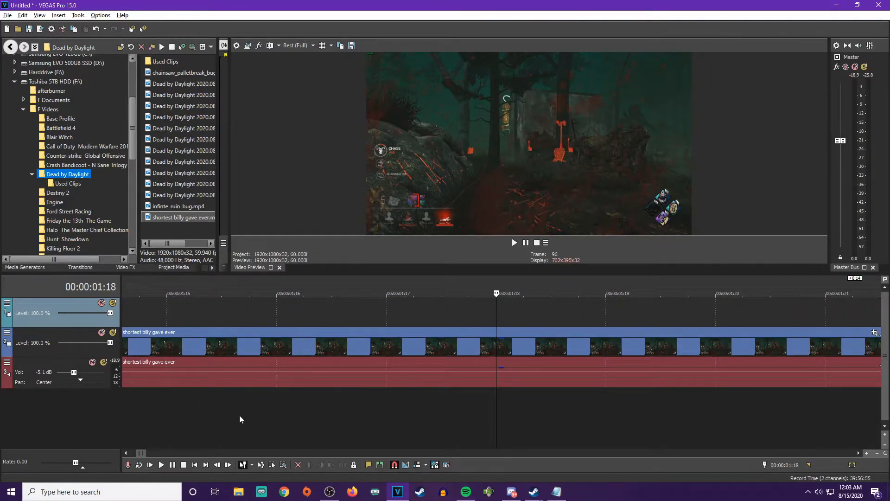
pyautogui.scroll(-6, 292, 397)
pyautogui.moveTo(145, 455)
pyautogui.mouseDown()
pyautogui.moveTo(162, 455)
pyautogui.moveTo(150, 455)
pyautogui.mouseUp()
pyautogui.click(257, 316)
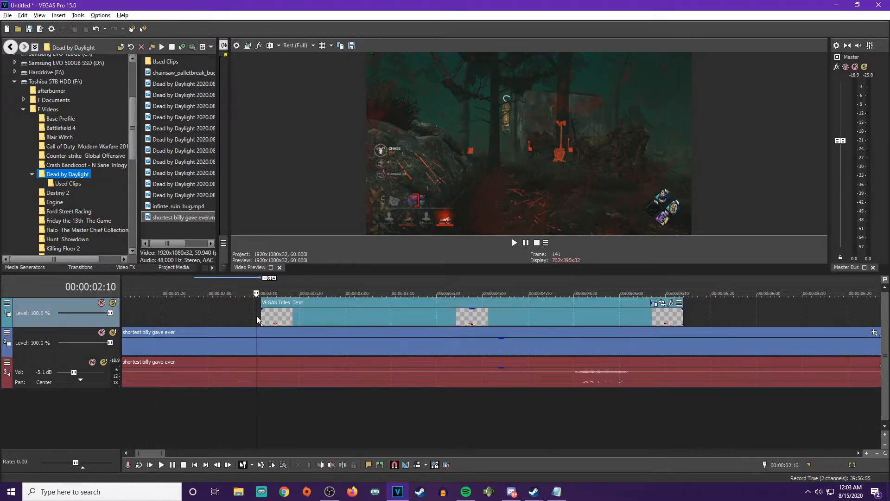
pyautogui.scroll(8, 315, 369)
pyautogui.press('Right')
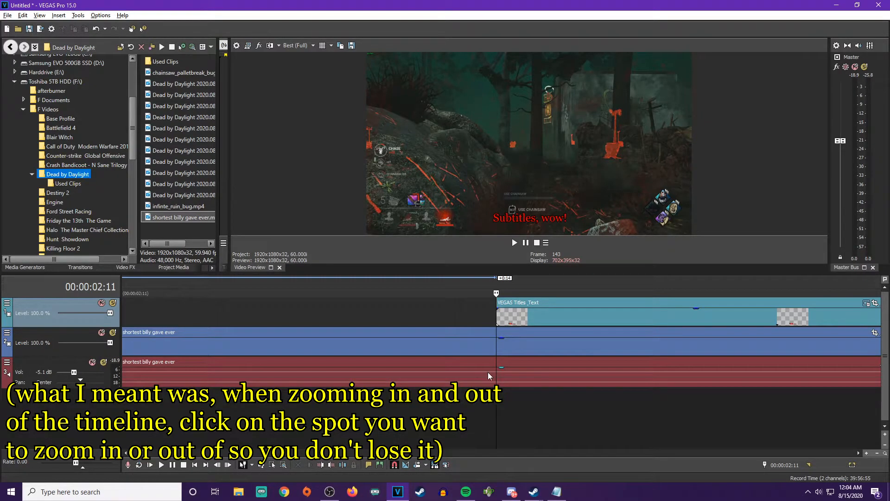
# Place the cursor one frame before the subtitle event and snap the event's start to it
pyautogui.scroll(-5, 488, 372)
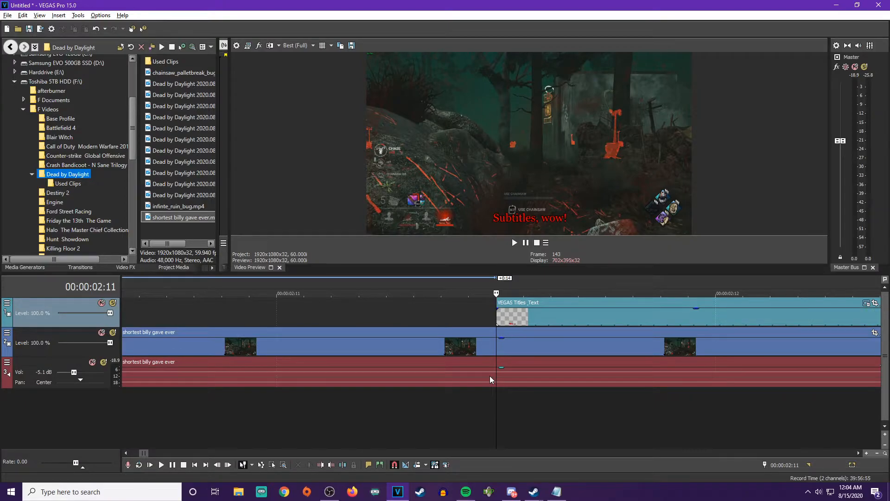
pyautogui.scroll(-1, 490, 375)
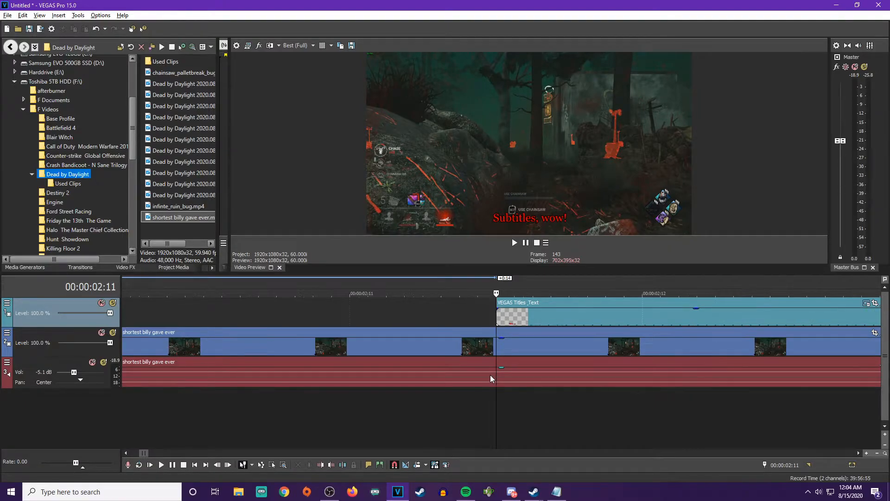
pyautogui.scroll(-1, 491, 374)
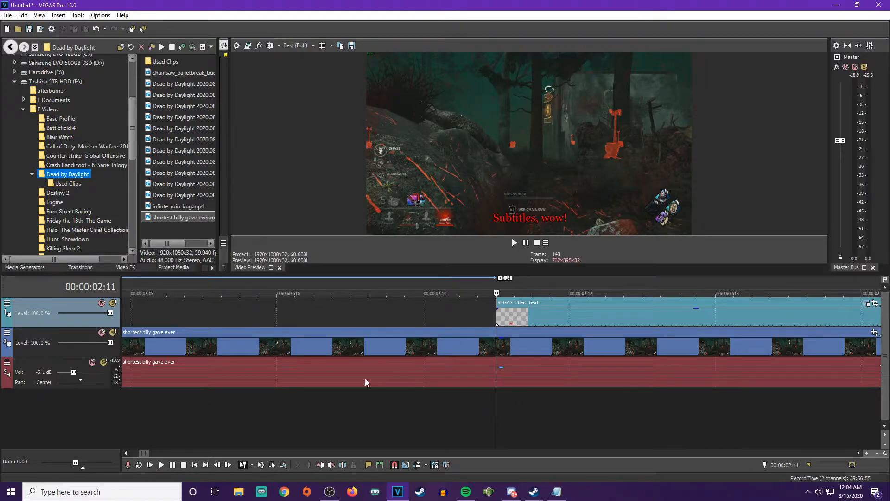
pyautogui.click(433, 377)
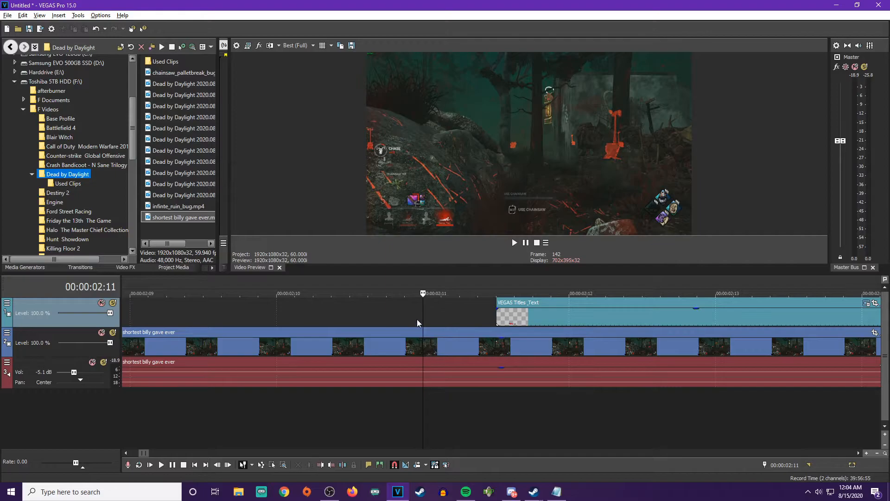
pyautogui.moveTo(555, 315); pyautogui.dragTo(472, 321)
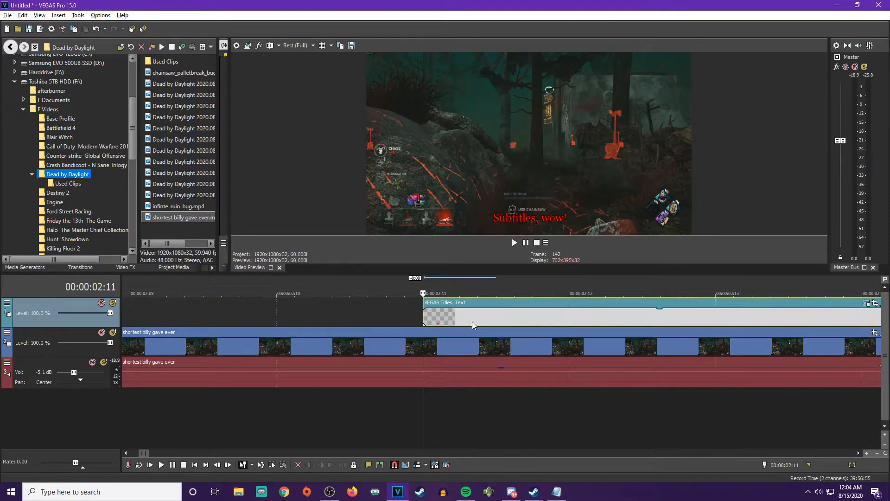
pyautogui.scroll(-10, 368, 357)
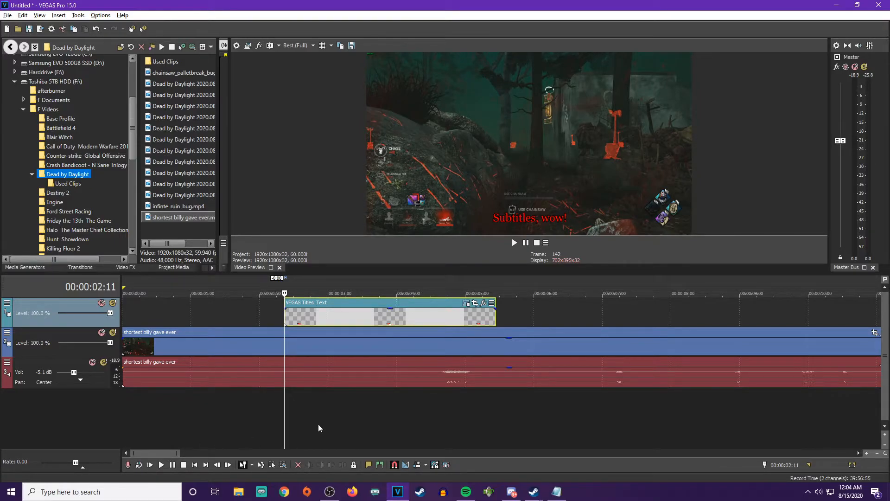
# Insert a marker named "anything lol" at the subtitle event's start, and move the event to start at about 4.6 seconds
pyautogui.press('m')
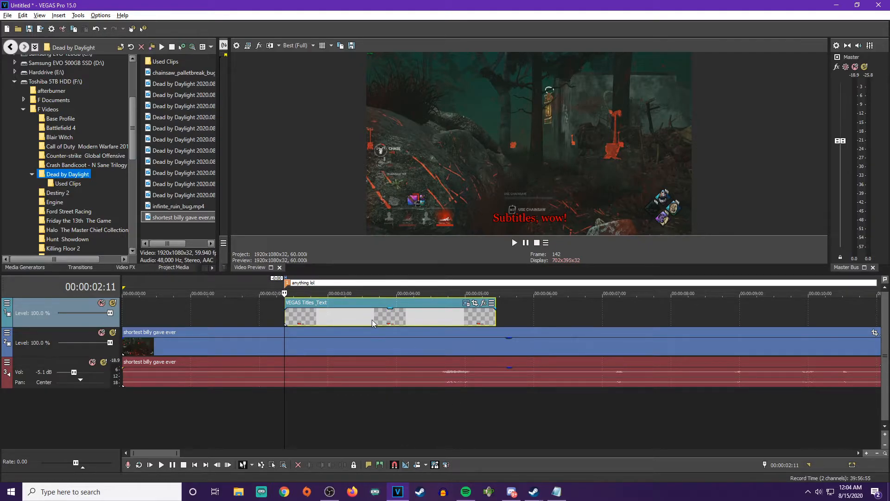
pyautogui.click(372, 421)
pyautogui.press('space')
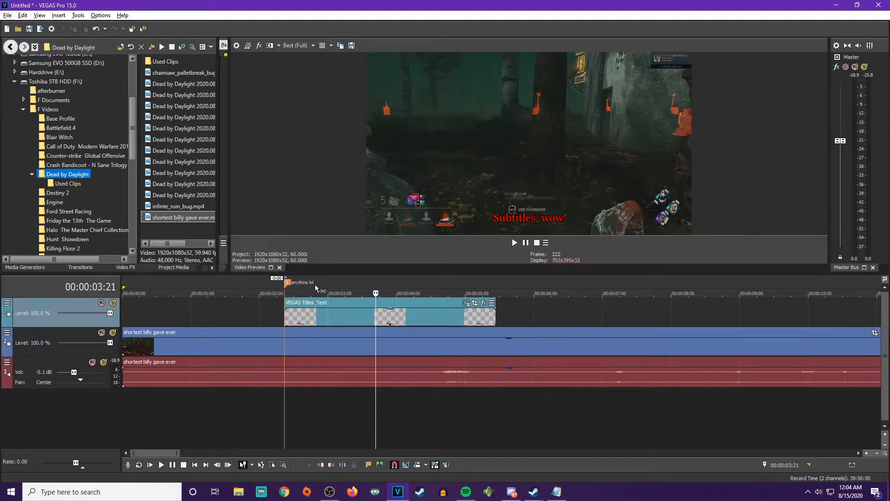
pyautogui.moveTo(323, 318); pyautogui.dragTo(478, 322)
pyautogui.click(284, 313)
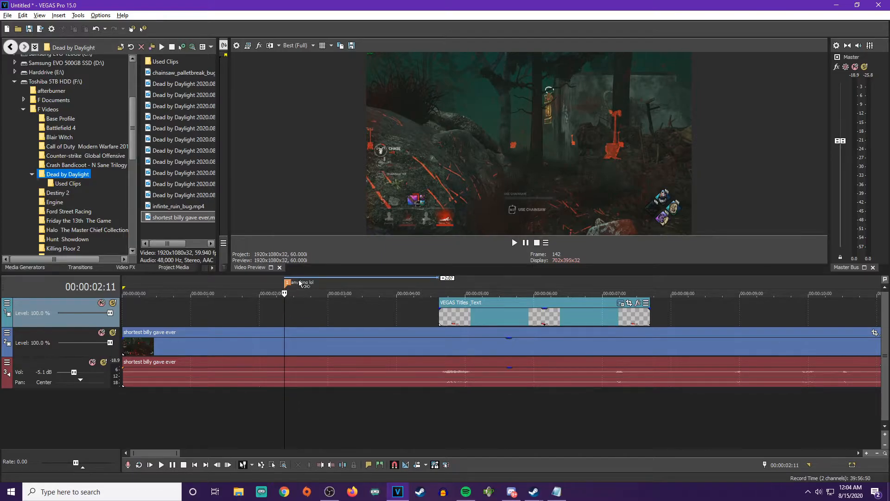
# Insert a second timeline marker named "here too" at 00:00:04:12
pyautogui.click(425, 310)
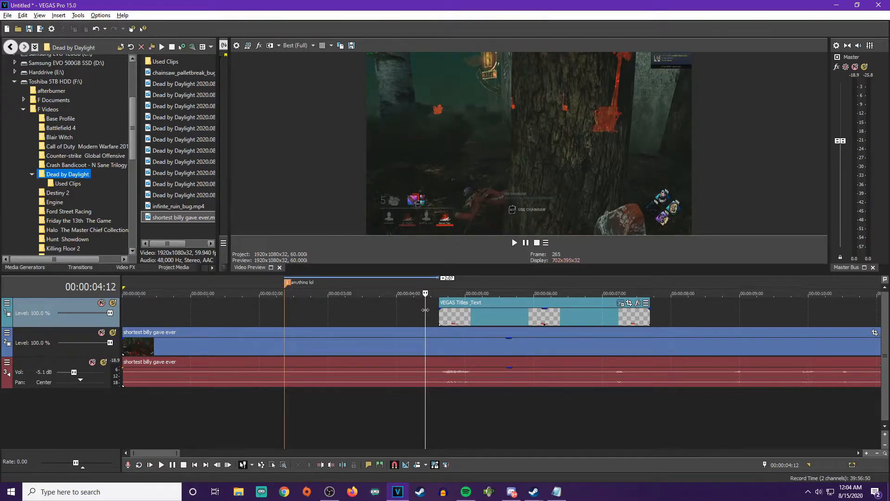
pyautogui.press('m')
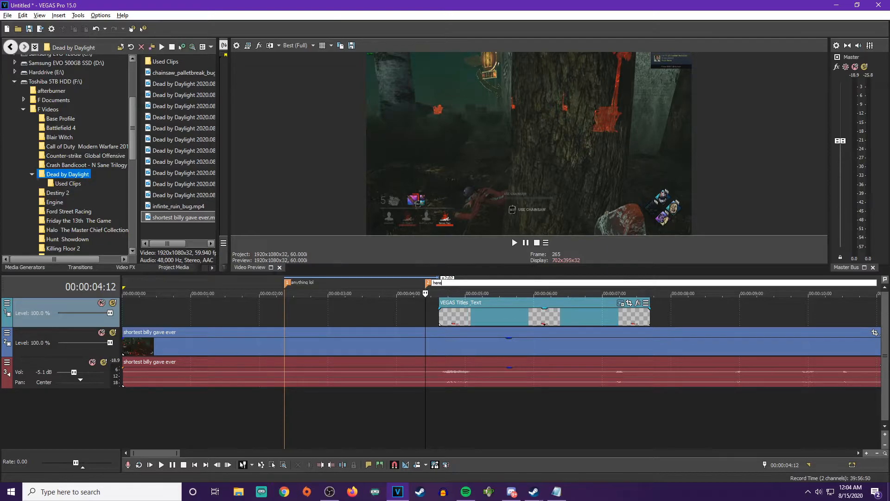
pyautogui.click(471, 422)
# Move the subtitle event so its start snaps to the "here too" marker
pyautogui.moveTo(521, 314)
pyautogui.mouseDown()
pyautogui.moveTo(597, 318)
pyautogui.moveTo(489, 313)
pyautogui.moveTo(526, 322)
pyautogui.mouseUp()
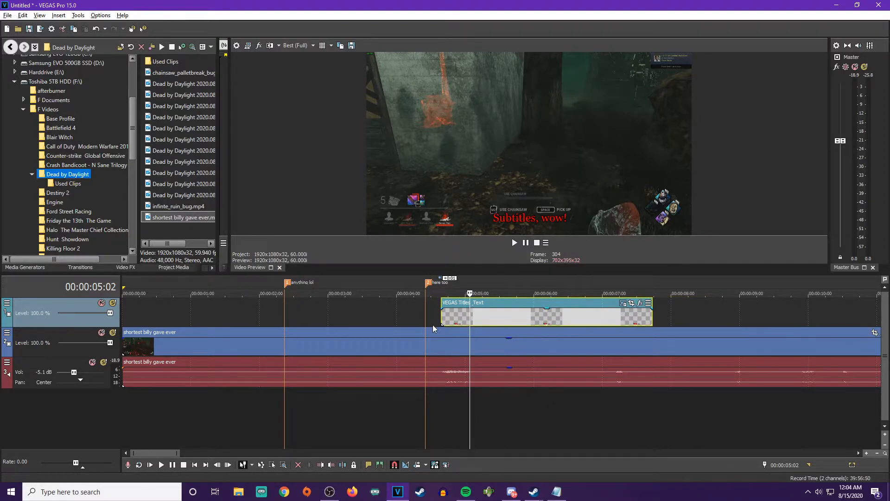
pyautogui.scroll(2, 425, 308)
pyautogui.moveTo(580, 321)
pyautogui.mouseDown()
pyautogui.moveTo(544, 319)
pyautogui.moveTo(552, 319)
pyautogui.mouseUp()
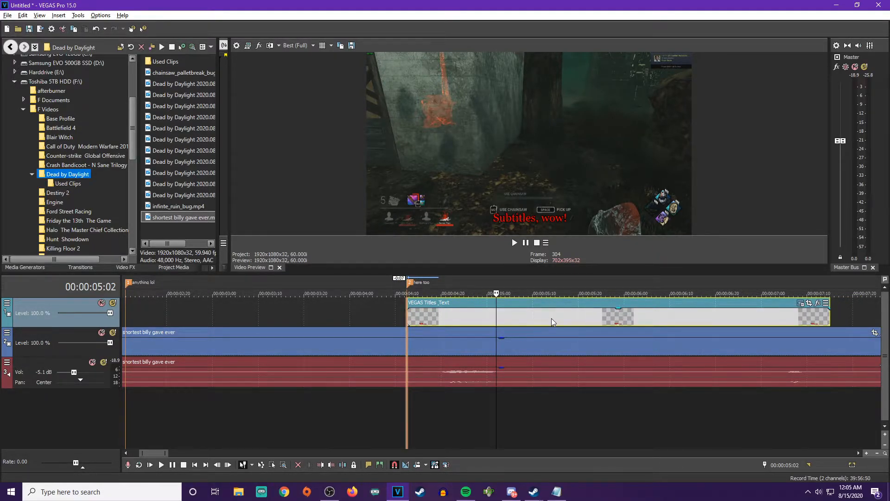
pyautogui.moveTo(552, 318); pyautogui.dragTo(550, 322)
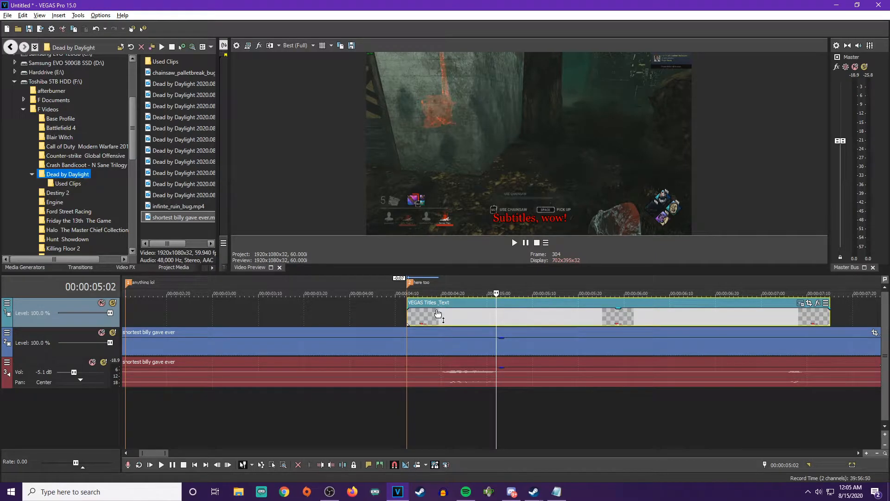
pyautogui.moveTo(427, 319); pyautogui.dragTo(432, 318)
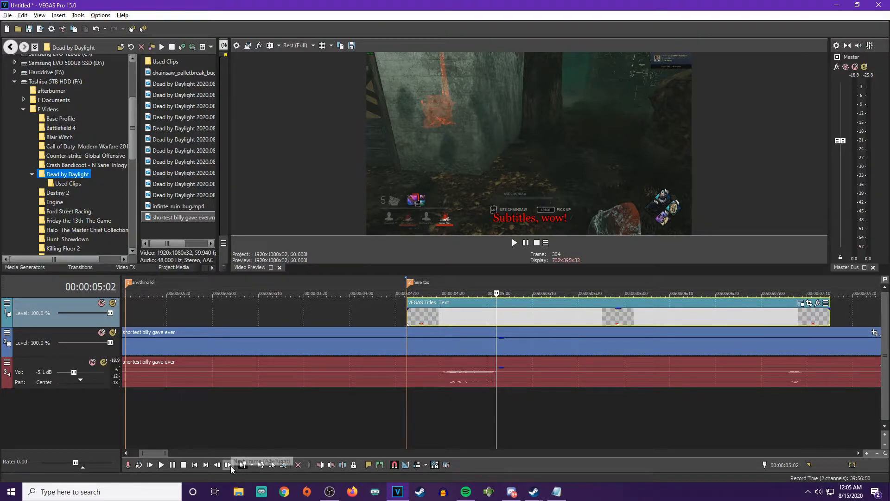
# Play the timeline from its start, pause it, and jump to the project's end and back to its start
pyautogui.click(150, 465)
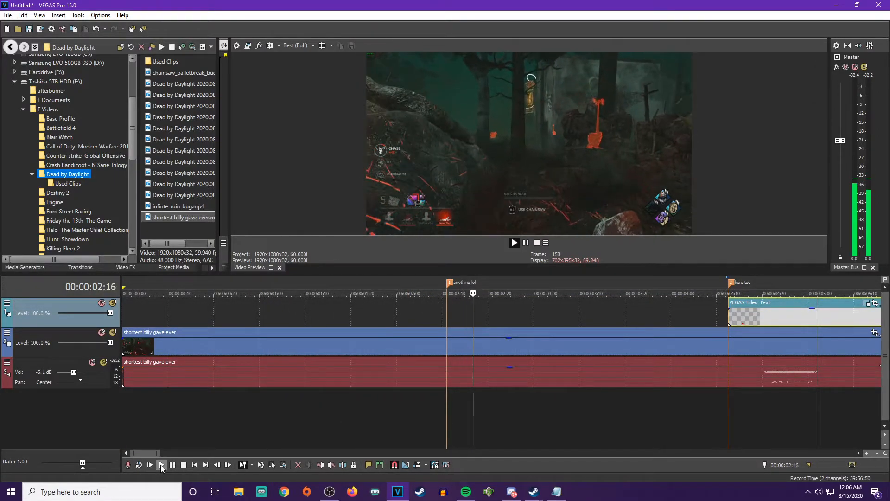
pyautogui.click(172, 465)
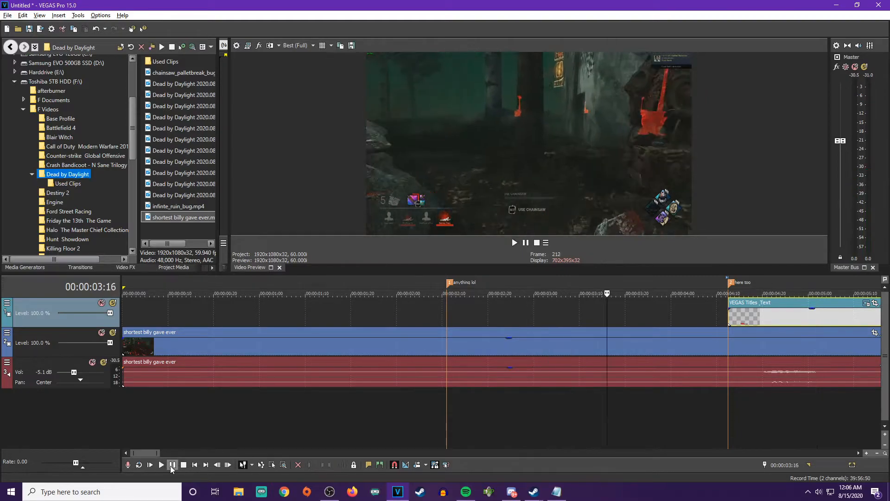
pyautogui.click(207, 465)
pyautogui.click(195, 465)
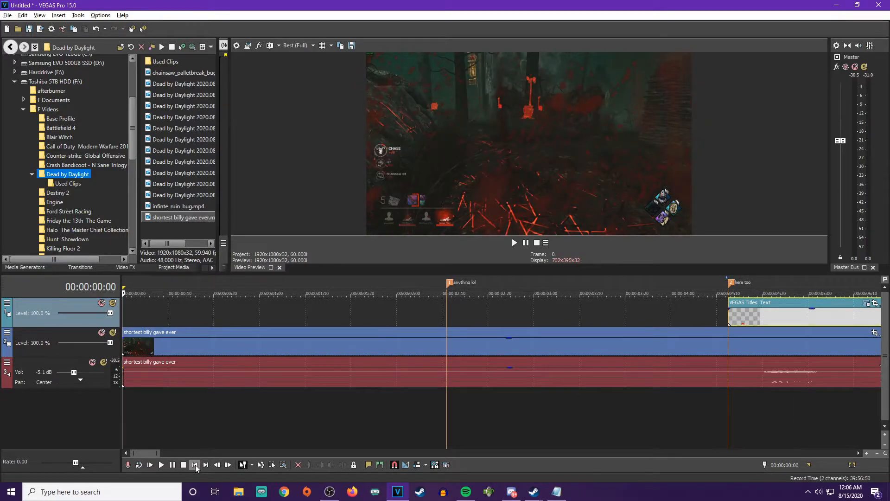
# Step forward through the clip frame by frame from the start of the timeline to 00:00:00:18
pyautogui.click(227, 467)
pyautogui.click(226, 468)
pyautogui.click(226, 467)
pyautogui.click(226, 468)
pyautogui.click(225, 467)
pyautogui.click(226, 467)
pyautogui.click(226, 467)
pyautogui.click(226, 468)
pyautogui.click(225, 468)
pyautogui.click(226, 467)
pyautogui.click(226, 468)
pyautogui.click(226, 468)
pyautogui.click(226, 467)
pyautogui.click(226, 468)
pyautogui.click(226, 468)
pyautogui.click(226, 468)
pyautogui.click(226, 468)
pyautogui.click(226, 467)
pyautogui.click(226, 468)
pyautogui.click(226, 467)
pyautogui.click(226, 467)
pyautogui.click(226, 467)
pyautogui.click(226, 468)
pyautogui.click(226, 468)
pyautogui.click(225, 468)
pyautogui.click(226, 468)
pyautogui.click(226, 468)
pyautogui.click(226, 468)
pyautogui.click(226, 467)
pyautogui.click(227, 467)
pyautogui.click(226, 466)
pyautogui.click(226, 467)
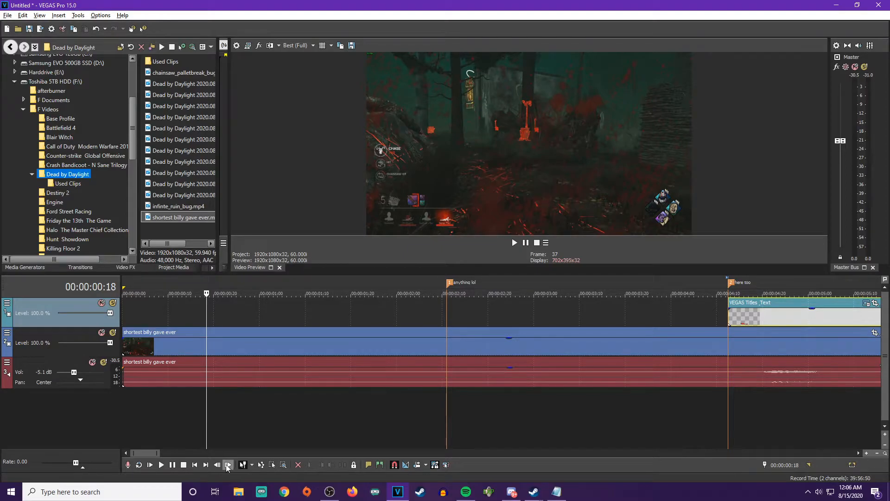
# Delete the "anything lol" and "here too" markers from the timeline
pyautogui.scroll(-3, 251, 325)
pyautogui.click(247, 283)
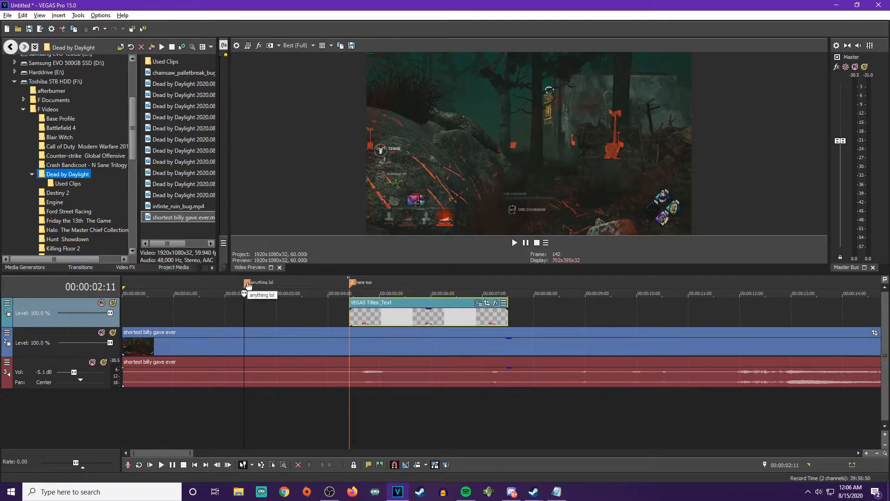
pyautogui.rightClick(248, 284)
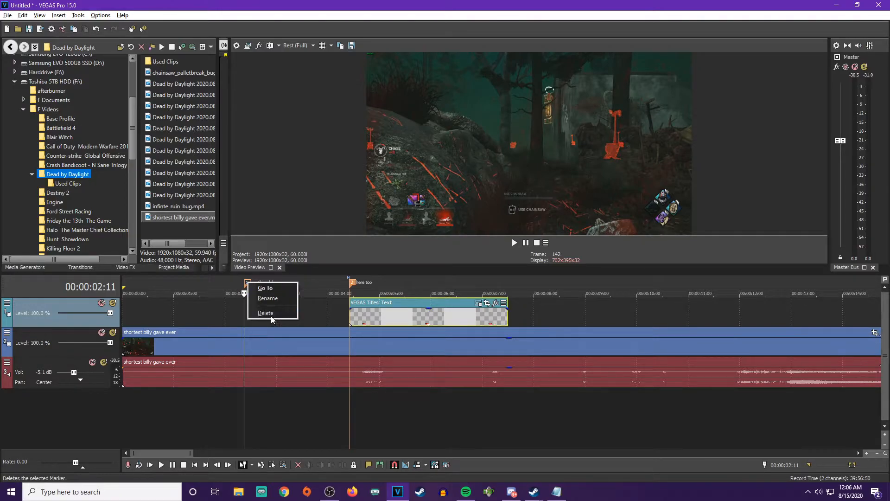
pyautogui.click(270, 314)
pyautogui.rightClick(354, 283)
pyautogui.click(374, 315)
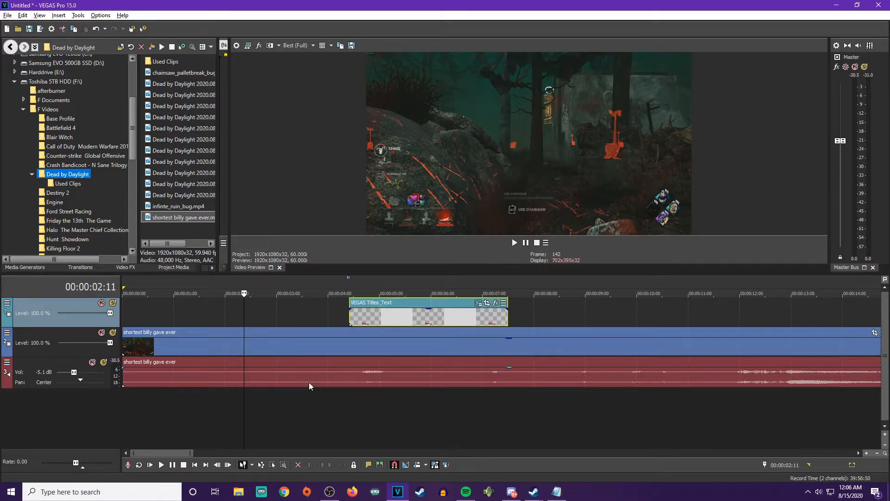
pyautogui.click(349, 312)
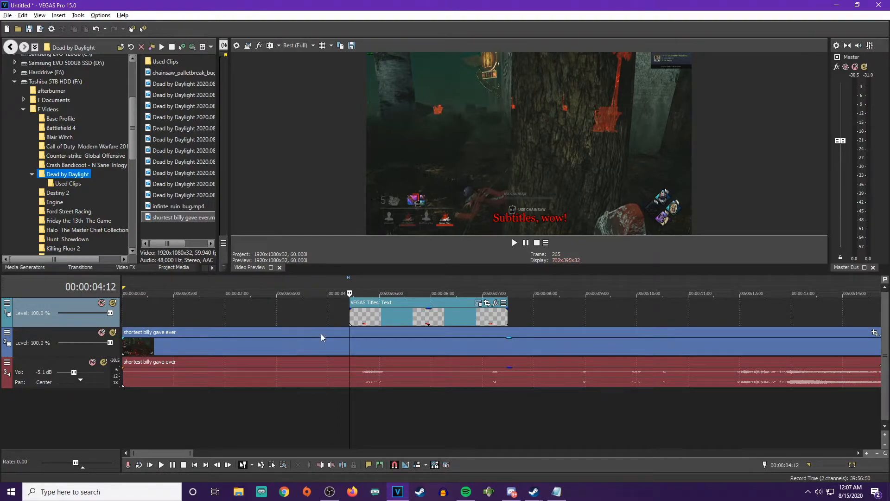
pyautogui.click(403, 316)
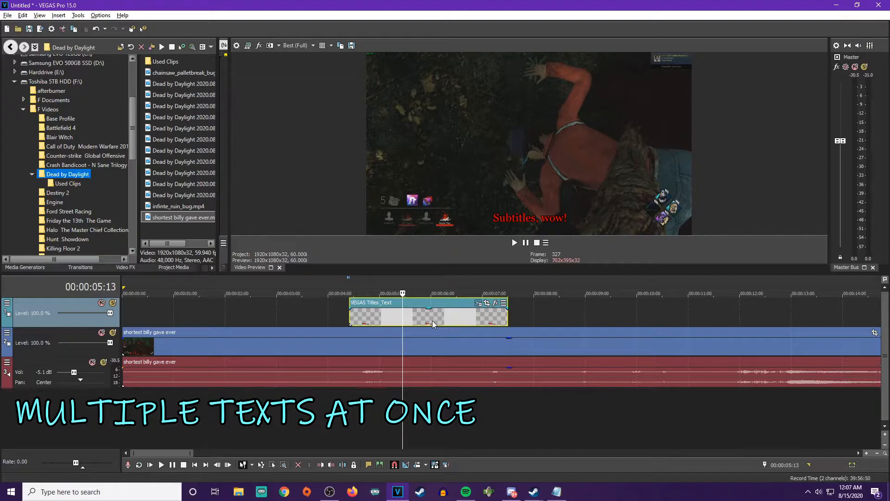
pyautogui.rightClick(410, 316)
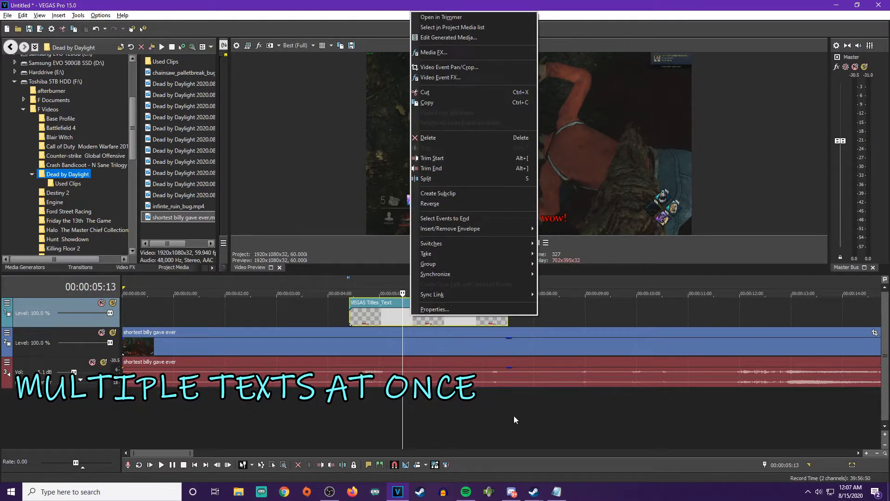
pyautogui.click(283, 324)
# Insert a new empty video track above the subtitle track
pyautogui.click(295, 314)
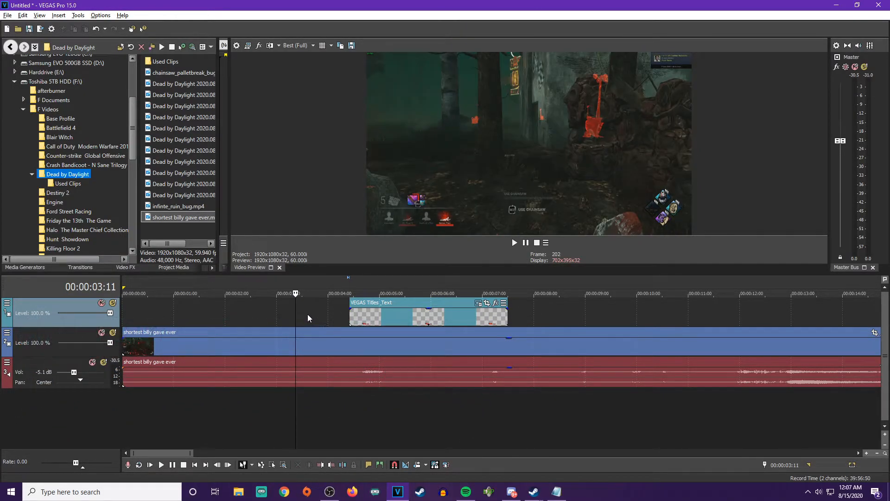
pyautogui.rightClick(310, 316)
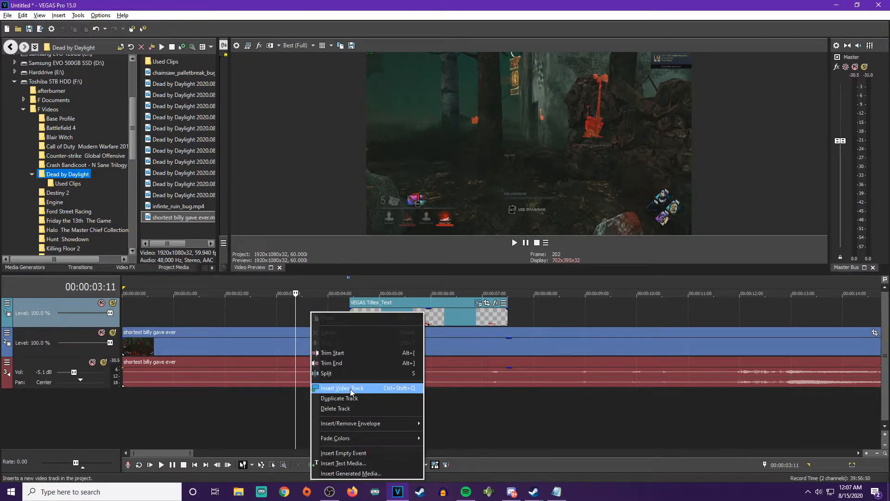
pyautogui.click(350, 389)
pyautogui.click(319, 311)
pyautogui.click(159, 313)
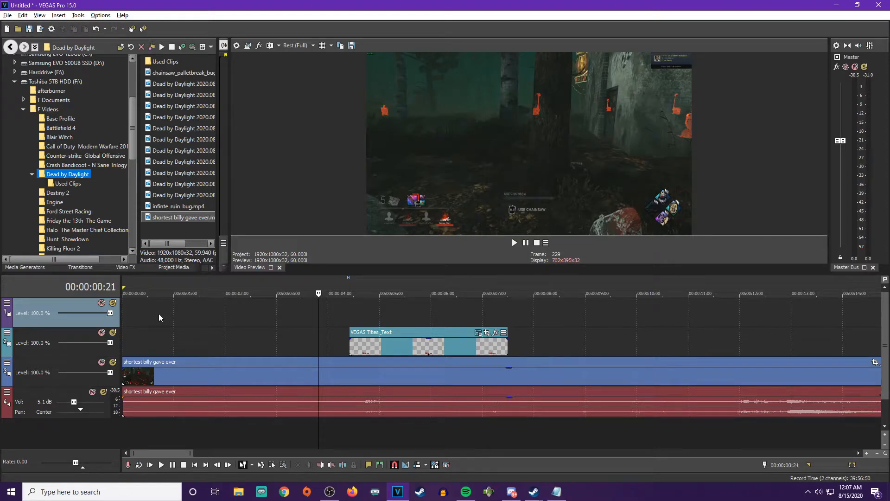
# Rename the empty video track above the subtitle track as "text channel 2"
pyautogui.click(11, 305)
pyautogui.click(235, 334)
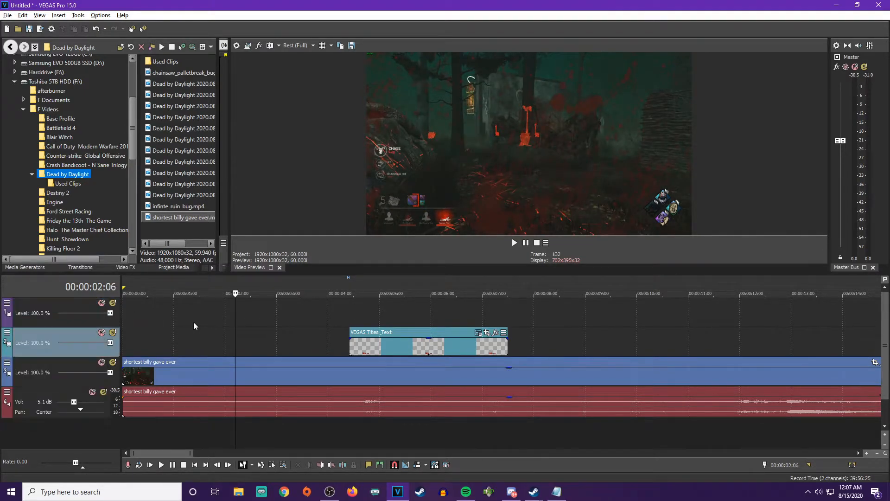
pyautogui.rightClick(41, 309)
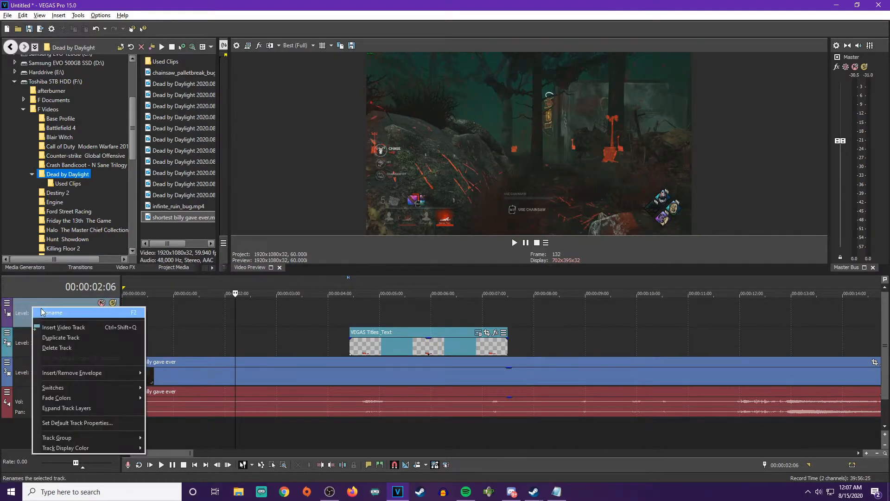
pyautogui.click(69, 312)
pyautogui.write('text channel 2')
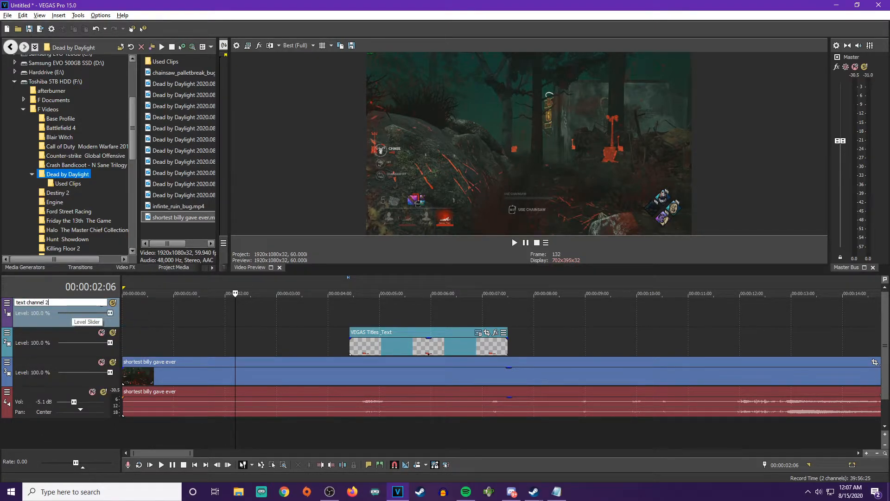
# Rename the track holding the subtitle event as "text channel 1"
pyautogui.click(43, 334)
pyautogui.rightClick(44, 332)
pyautogui.click(68, 338)
pyautogui.write('tge')
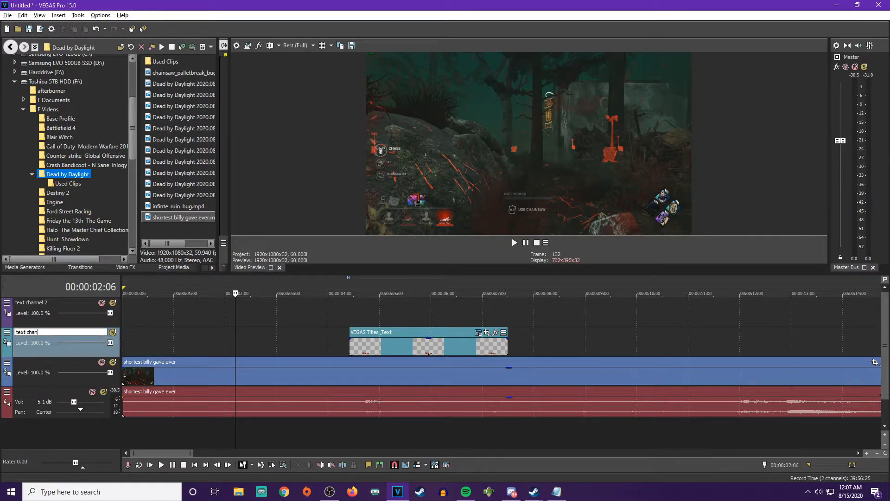
pyautogui.press('Return')
# Name the gameplay clip's video track "video" and its sound track "audio"
pyautogui.rightClick(63, 367)
pyautogui.click(107, 227)
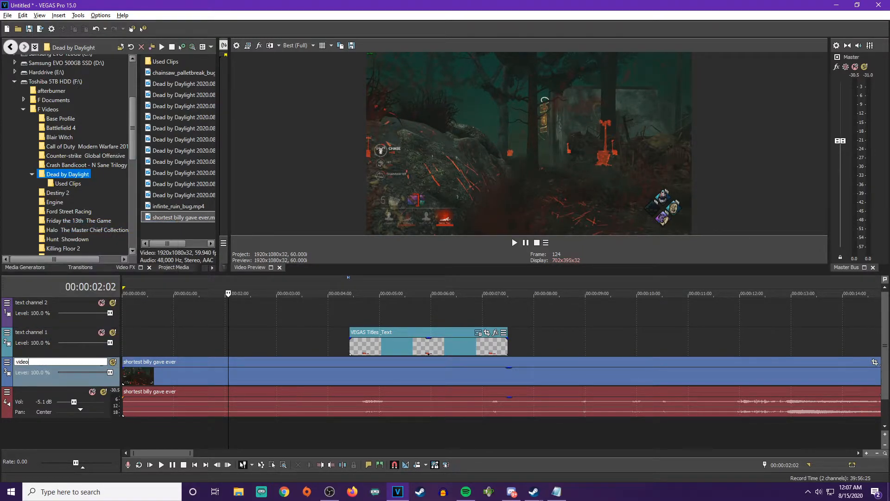
pyautogui.click(39, 391)
pyautogui.rightClick(39, 392)
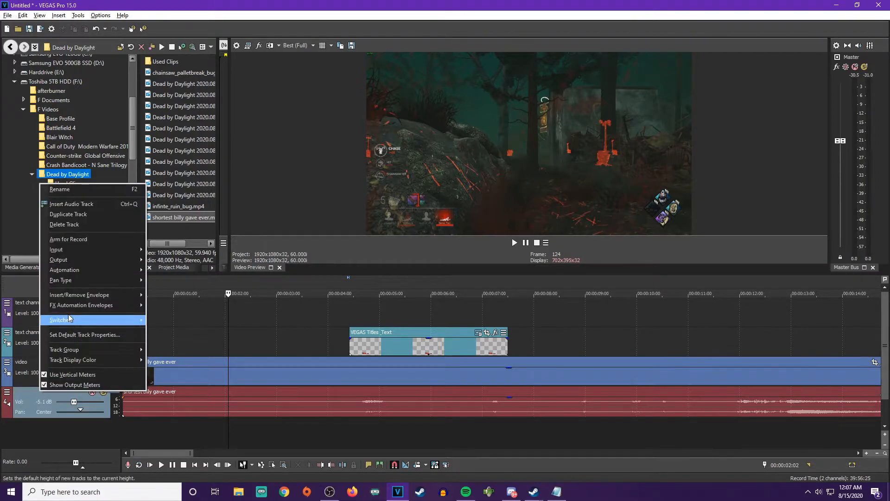
pyautogui.click(65, 190)
pyautogui.write('a')
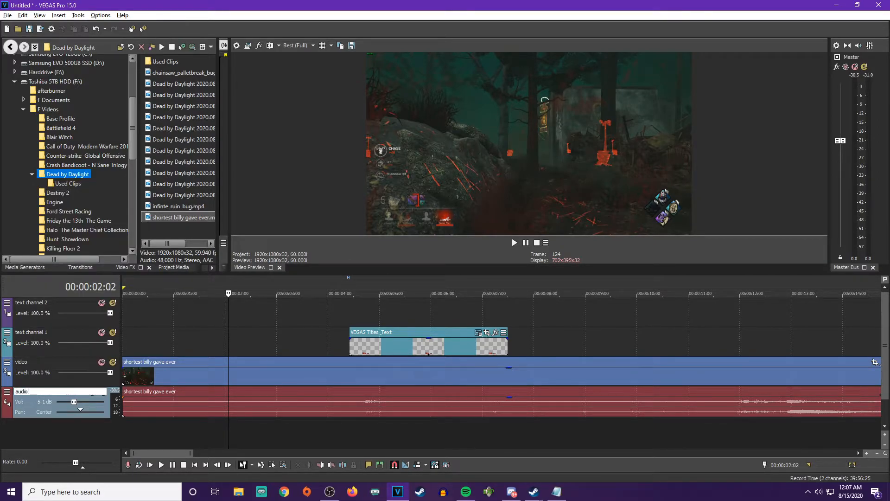
pyautogui.write('udio')
pyautogui.click(250, 416)
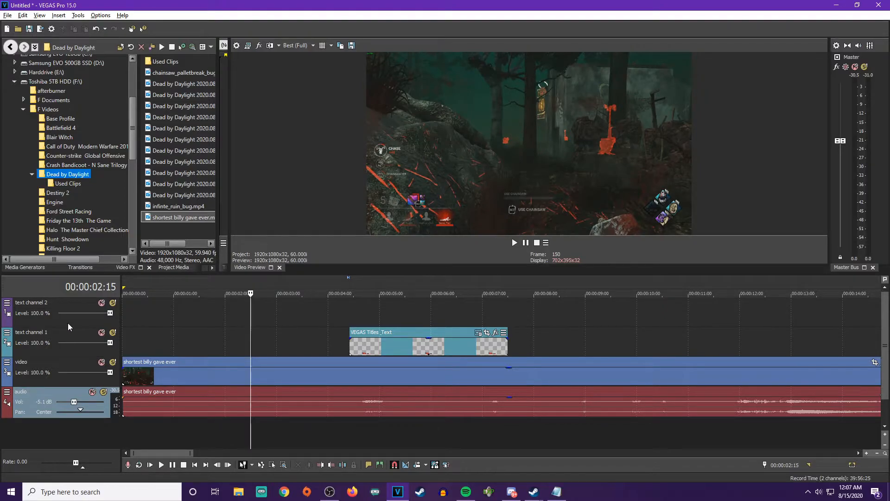
# Insert a default text event on the "text channel 2" track at 00:00:04:12 and delete it
pyautogui.click(59, 307)
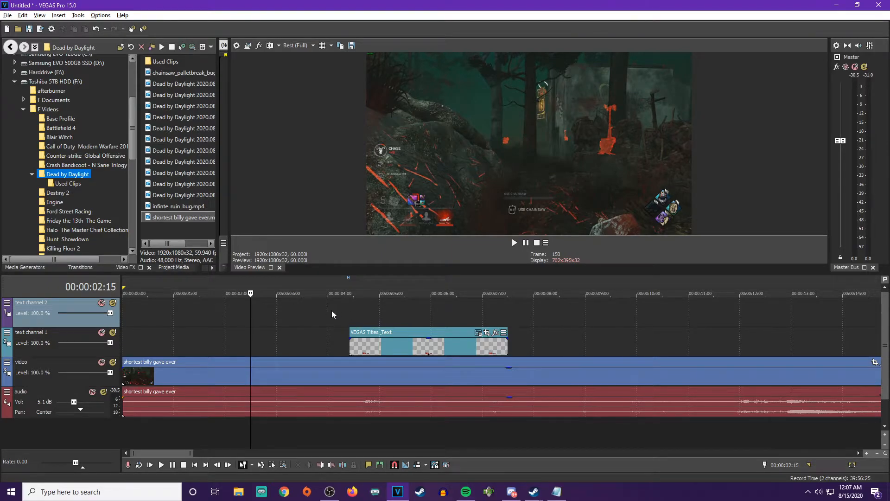
pyautogui.click(352, 308)
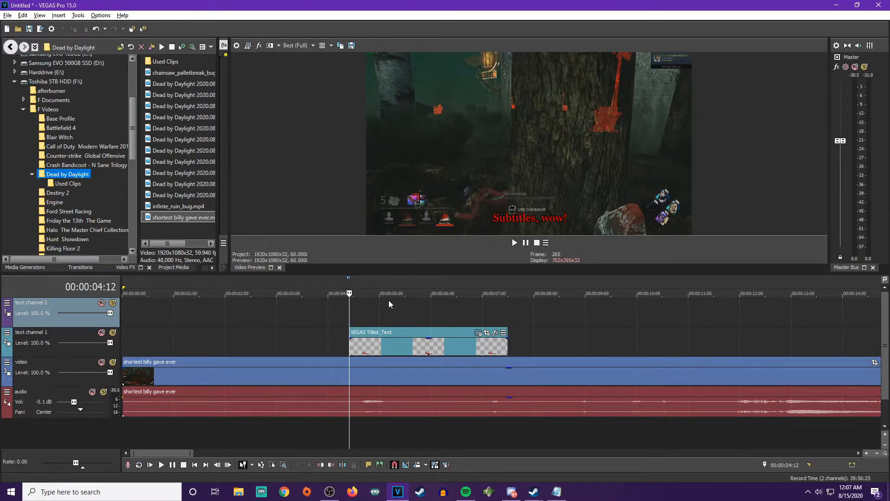
pyautogui.rightClick(372, 317)
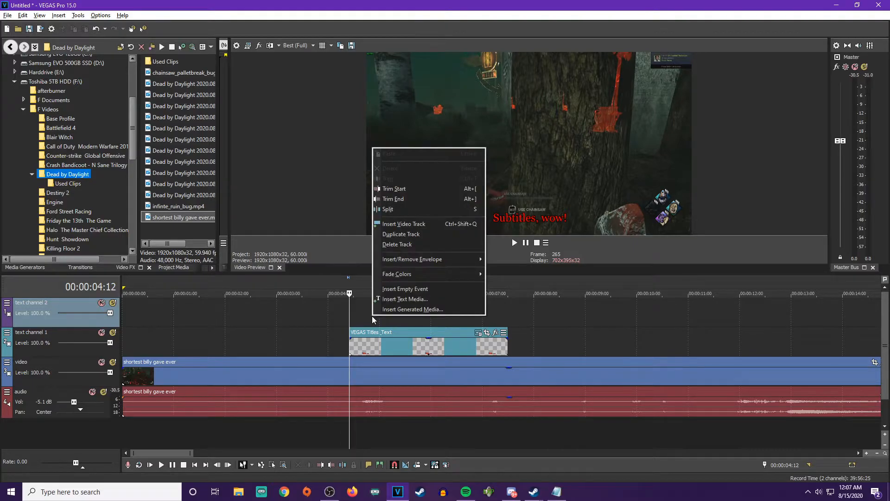
pyautogui.click(405, 299)
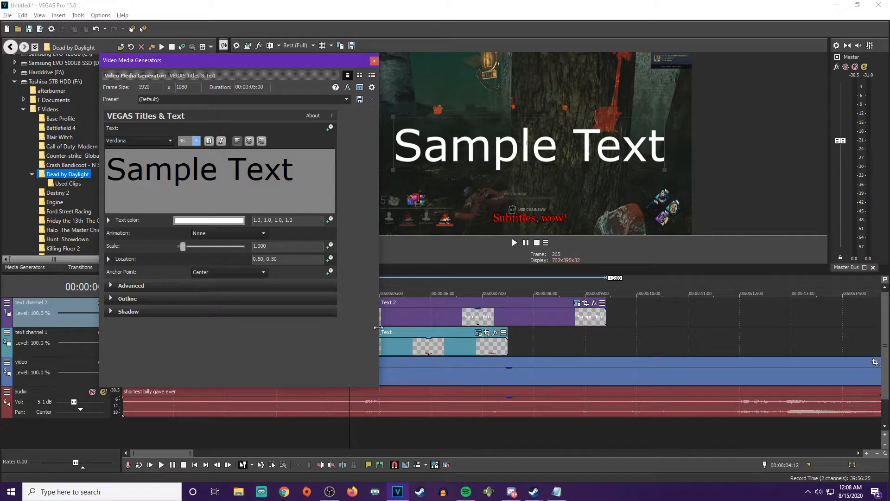
pyautogui.click(374, 61)
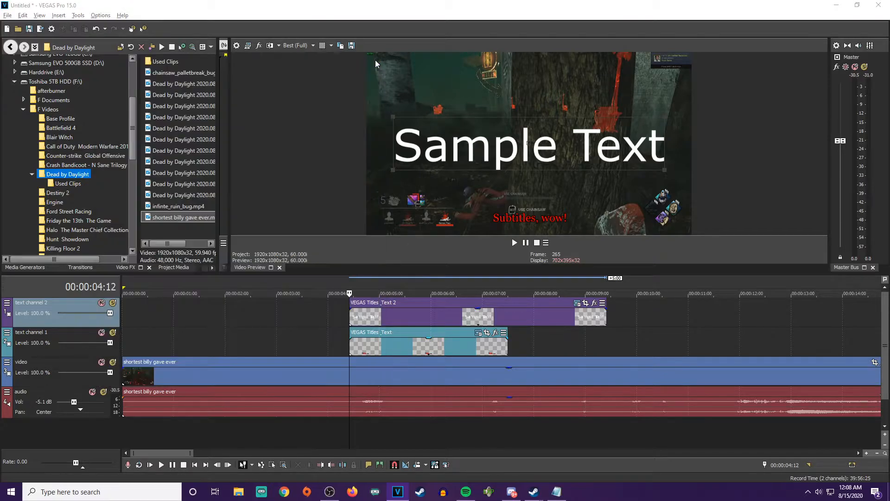
pyautogui.rightClick(538, 313)
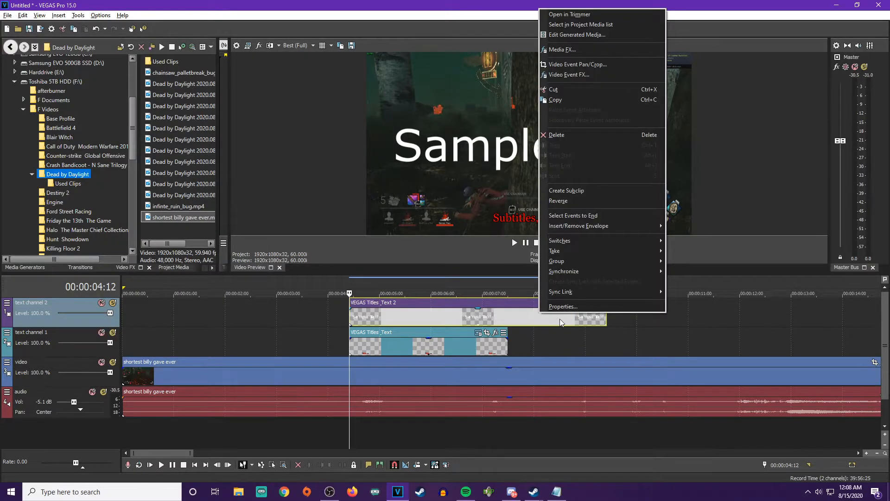
pyautogui.click(577, 136)
# Copy the subtitle event from "text channel 1" and paste it on "text channel 2" at 00:00:04:18 as a new copy of the source media
pyautogui.rightClick(401, 341)
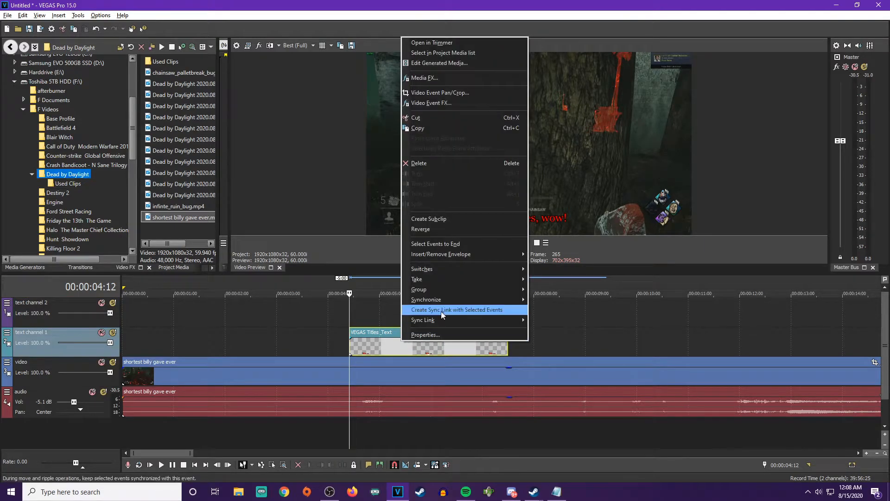
pyautogui.click(441, 128)
pyautogui.click(359, 308)
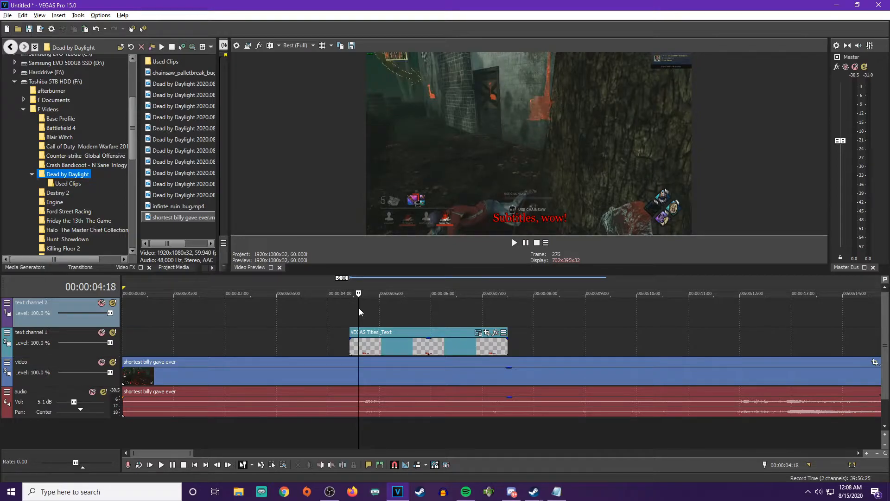
pyautogui.rightClick(359, 308)
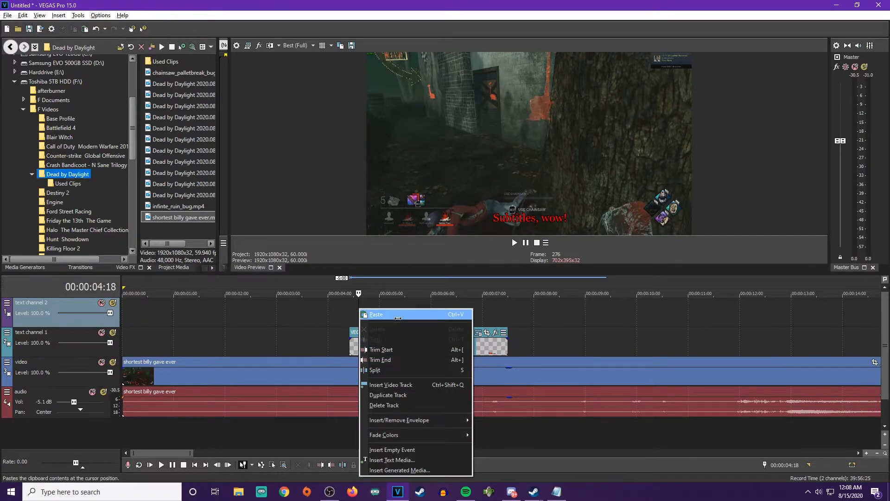
pyautogui.click(399, 317)
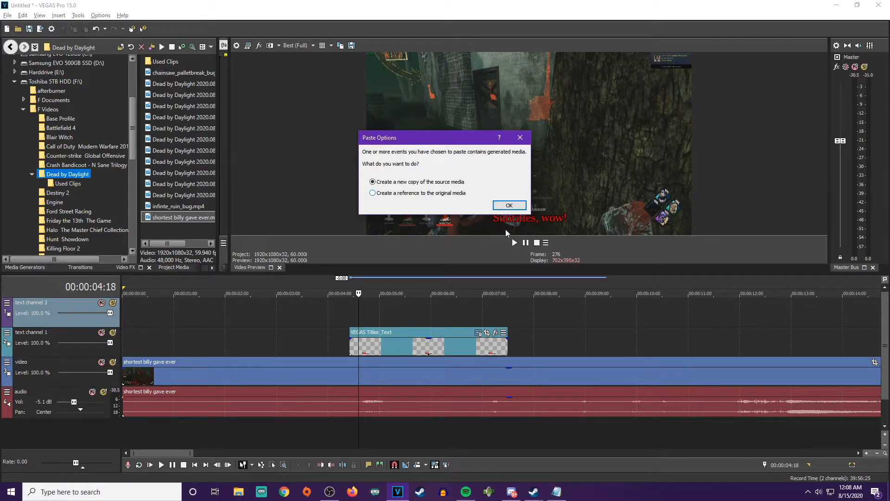
pyautogui.click(509, 205)
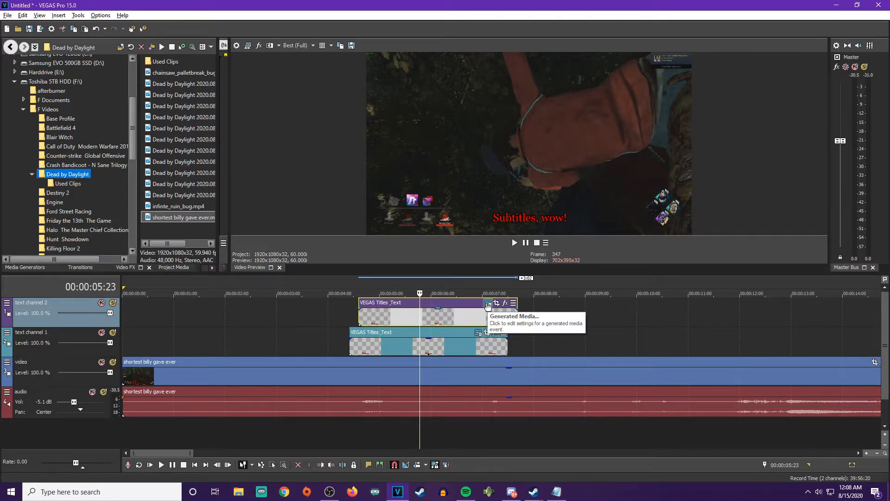
# Change the pasted subtitle's text to "Wow, more subtitles!" and move it to the video frame's upper-right corner, at about 0.80, 0.84
pyautogui.click(488, 306)
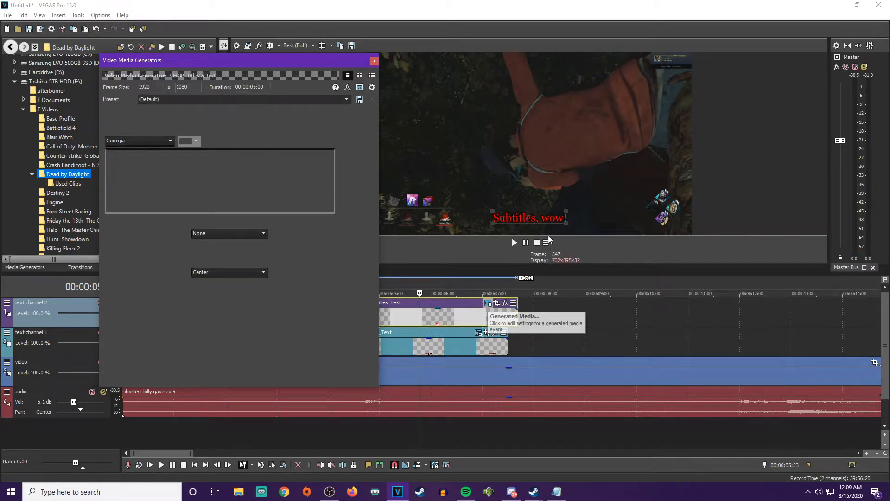
pyautogui.moveTo(496, 212); pyautogui.dragTo(544, 195)
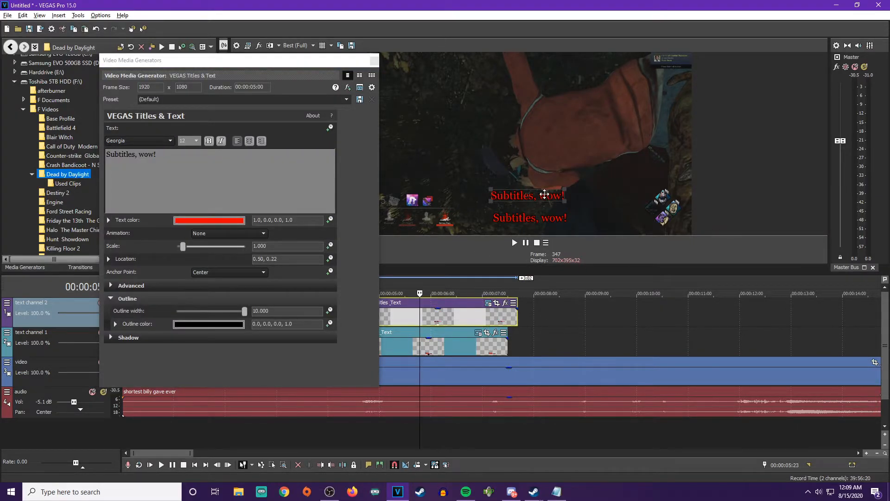
pyautogui.click(217, 170)
pyautogui.hotkey('ctrl', 'a')
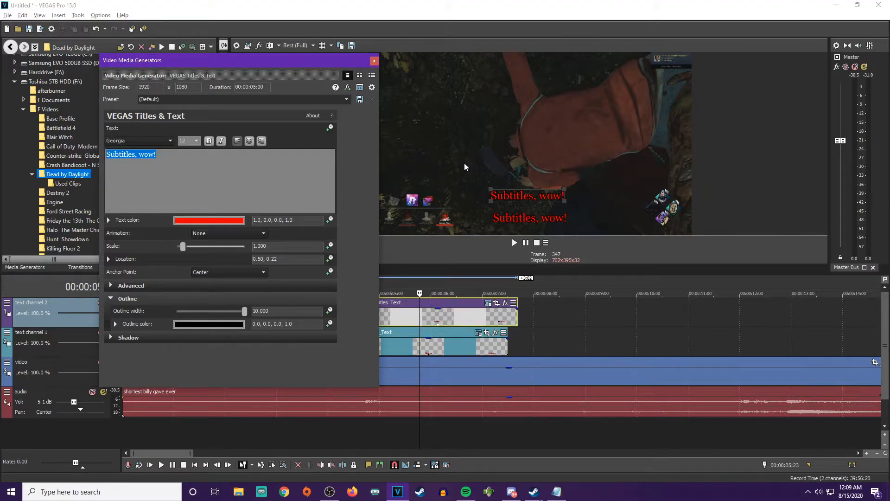
pyautogui.write('Wow, more sub')
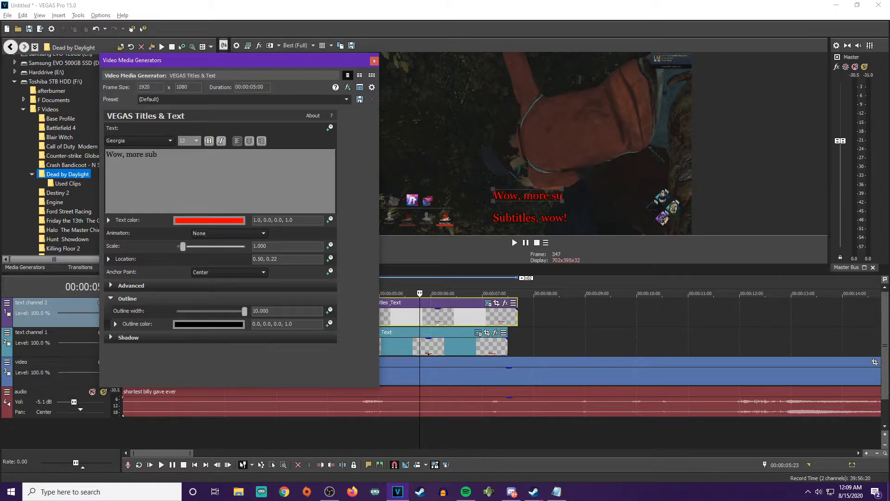
pyautogui.write('titles!')
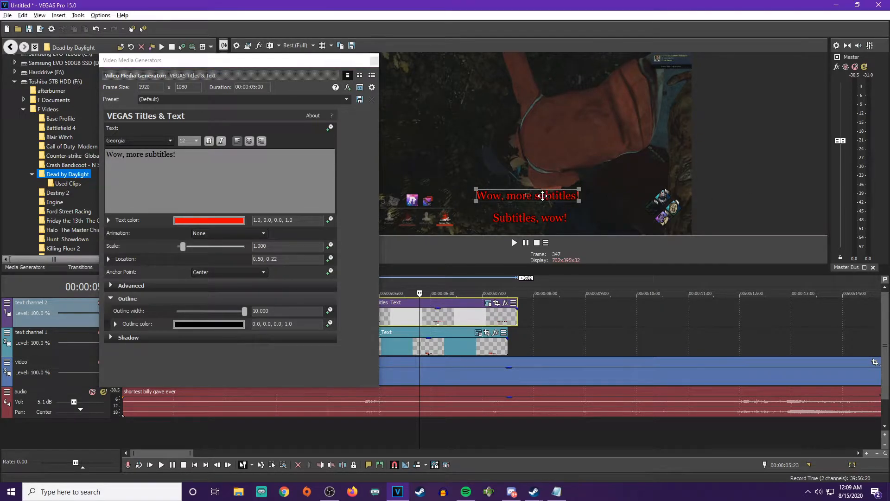
pyautogui.moveTo(548, 195); pyautogui.dragTo(648, 80)
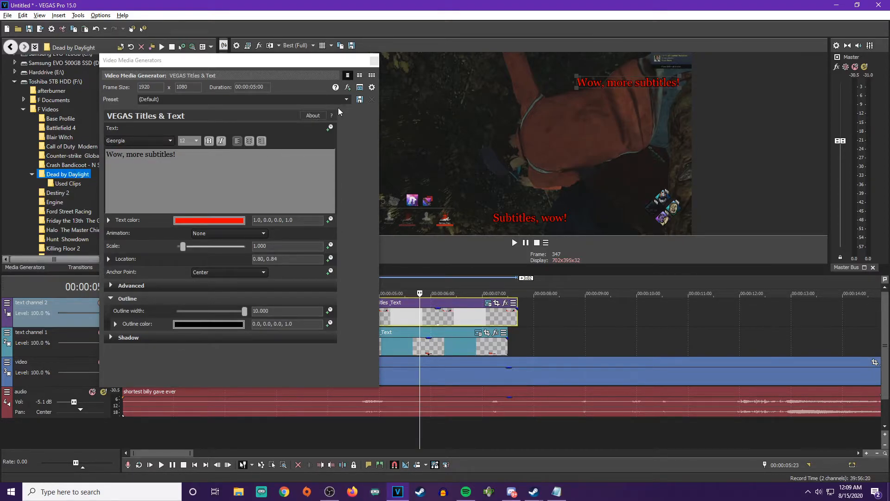
# Save the "Wow, more subtitles!" text settings as a preset named "video preset subtitles"
pyautogui.click(173, 99)
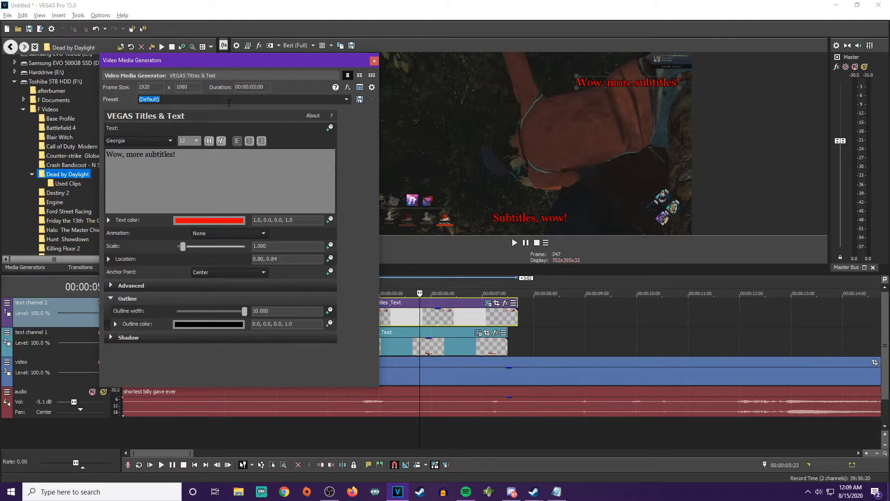
pyautogui.write('video preset subtitles')
pyautogui.click(360, 99)
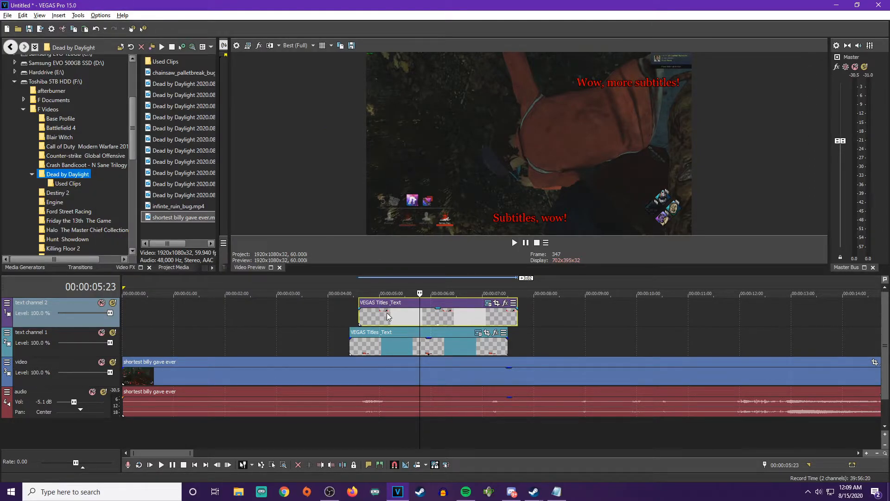
# Insert a text event on "text channel 2" at 00:00:05:23 using the "video preset subtitles" preset and move its text to about 0.28, 0.68
pyautogui.rightClick(288, 312)
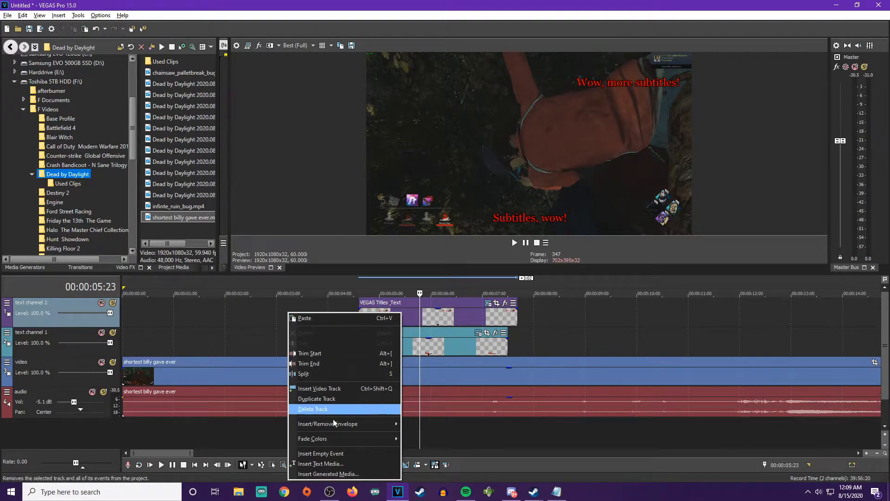
pyautogui.click(321, 473)
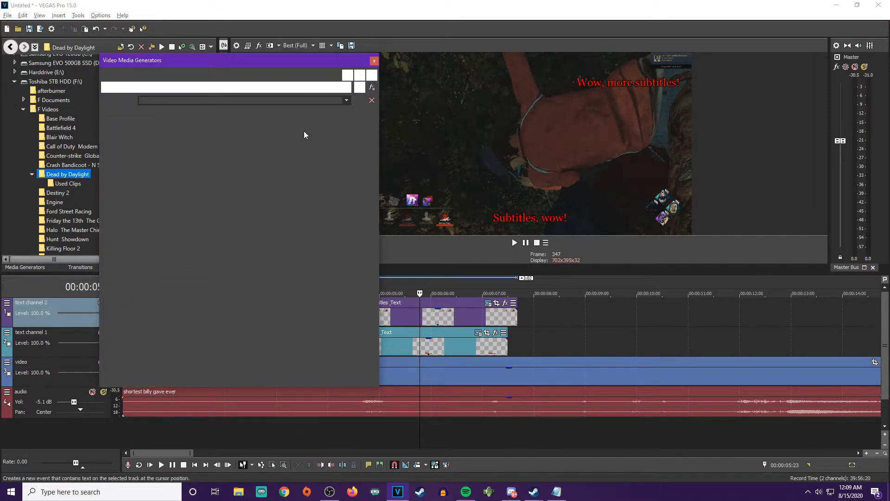
pyautogui.click(347, 100)
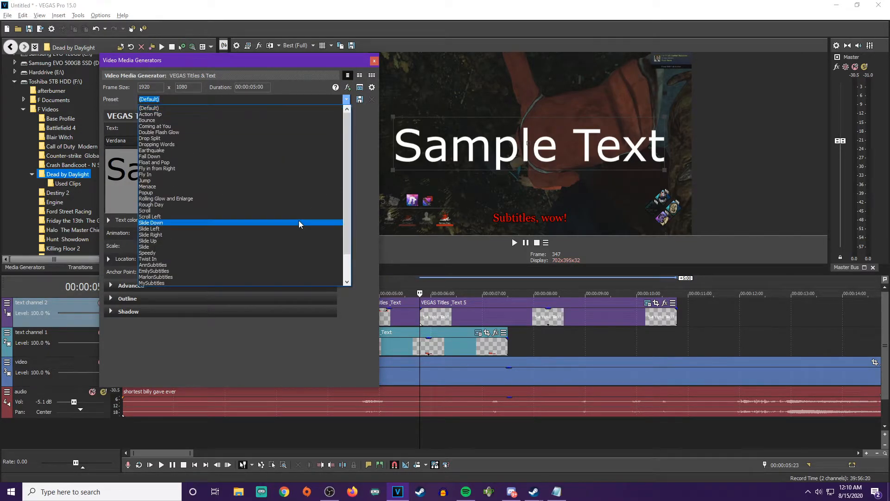
pyautogui.scroll(-2, 285, 210)
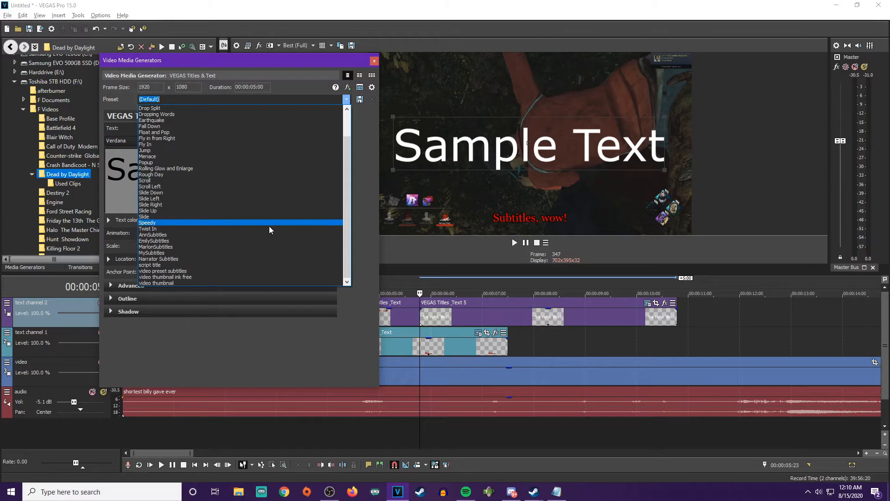
pyautogui.click(193, 273)
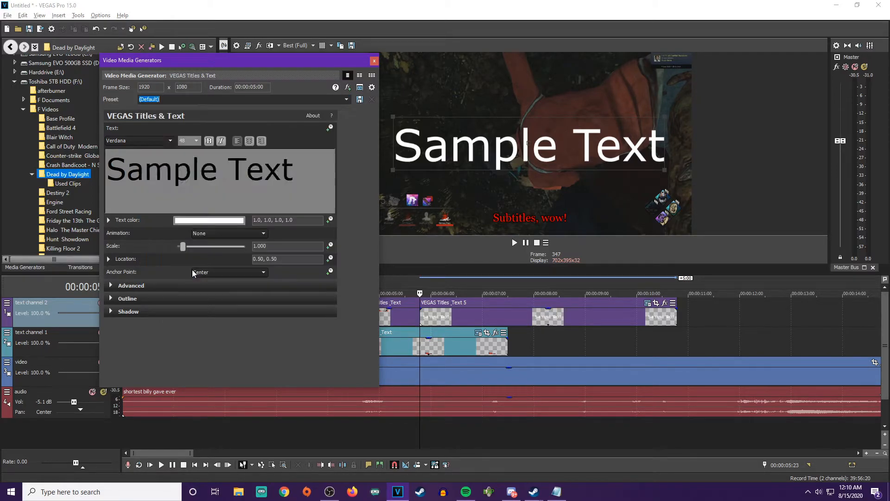
pyautogui.click(620, 86)
pyautogui.moveTo(621, 86); pyautogui.dragTo(450, 114)
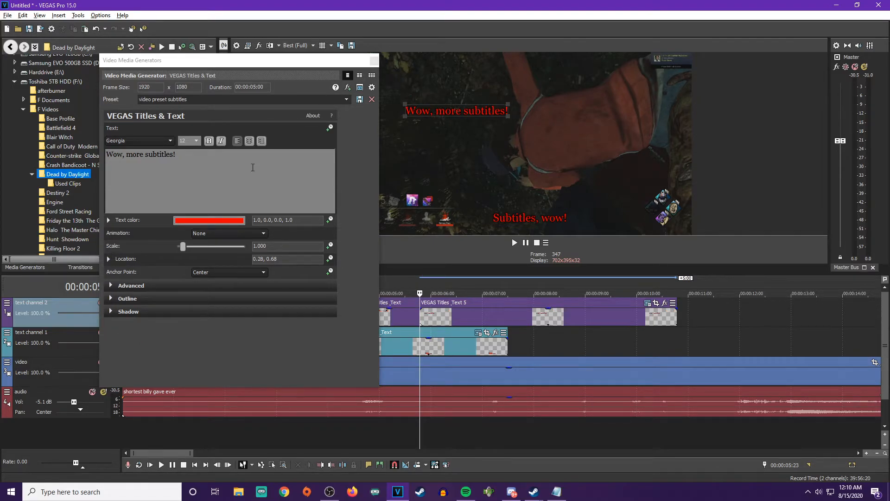
# Replace the text "Wow, more subtitles!" with "wow" and reposition it in the upper right of the video frame
pyautogui.moveTo(176, 155); pyautogui.dragTo(84, 147)
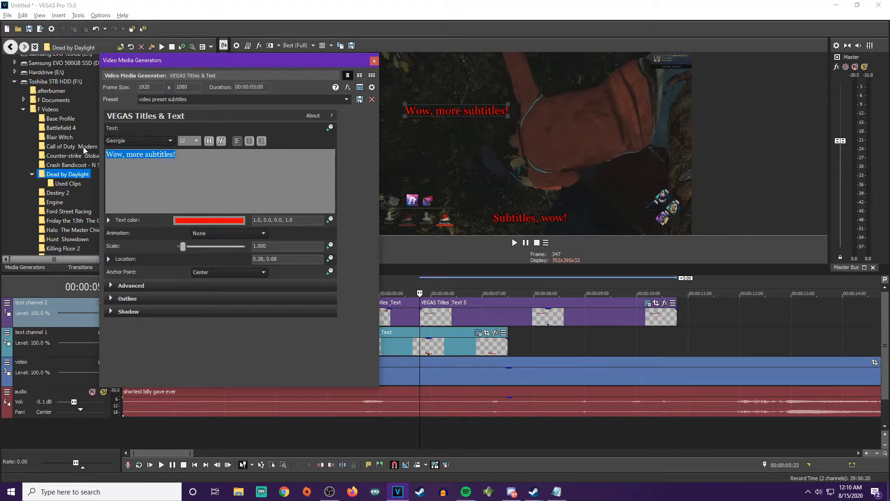
pyautogui.press('Delete')
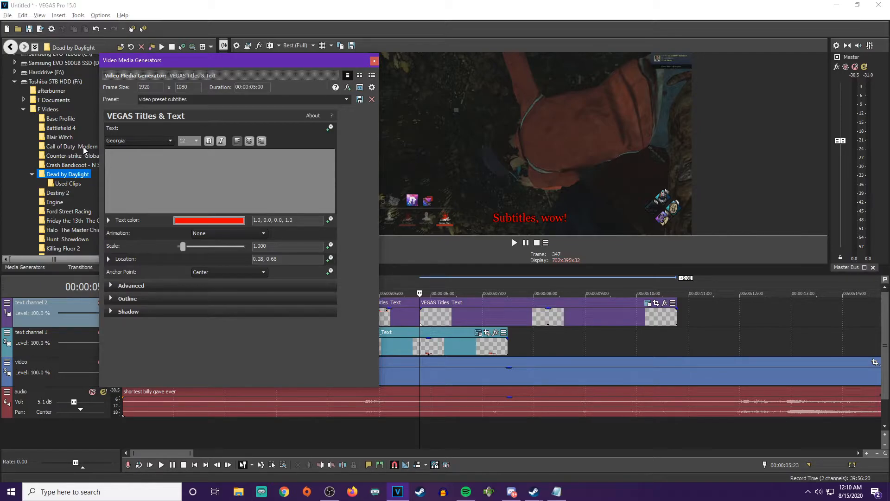
pyautogui.click(361, 99)
pyautogui.click(456, 112)
pyautogui.write('wow')
pyautogui.moveTo(452, 114); pyautogui.dragTo(645, 100)
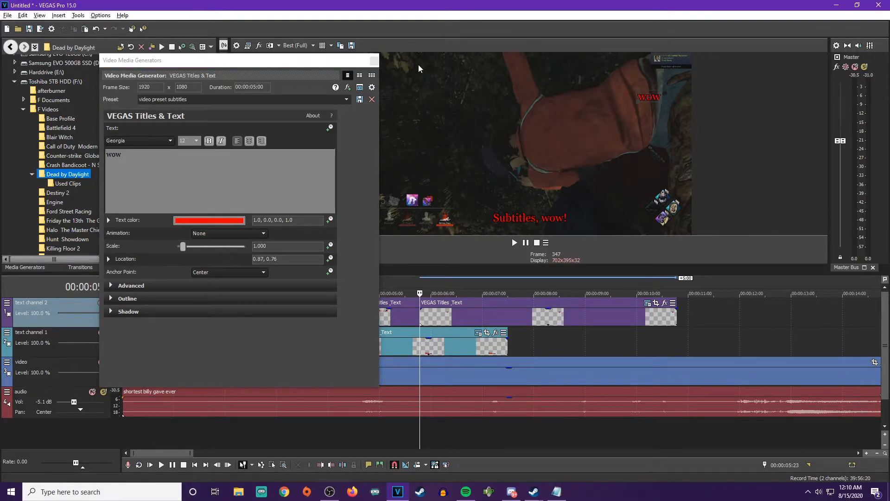
pyautogui.click(374, 61)
# Move the "wow" title to start about half a second after the "Subtitles, wow!" title, playing back the overlap to check it
pyautogui.click(321, 321)
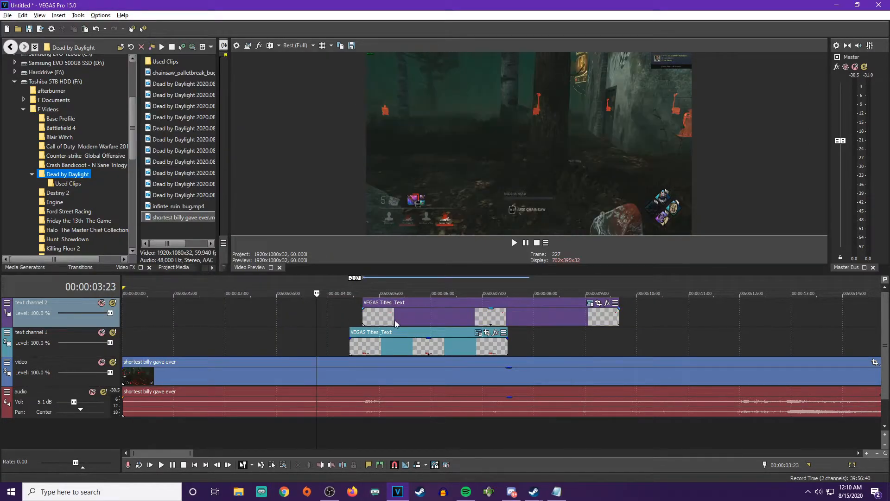
pyautogui.click(515, 242)
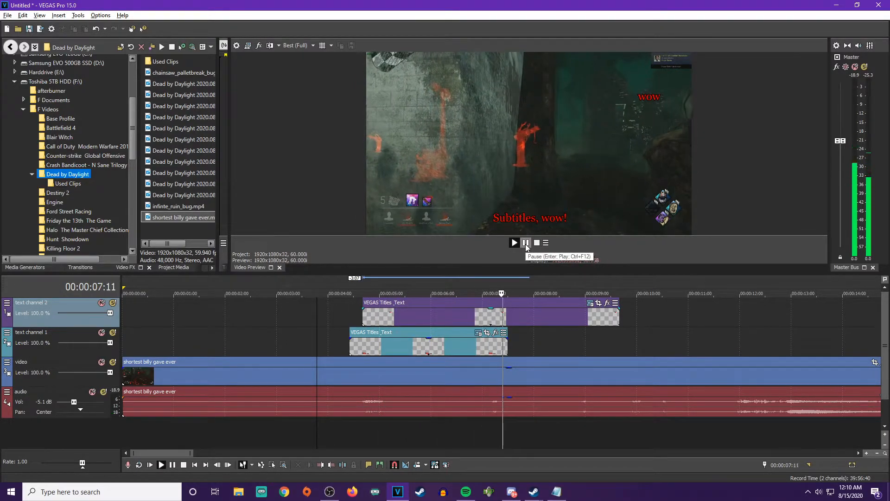
pyautogui.click(525, 242)
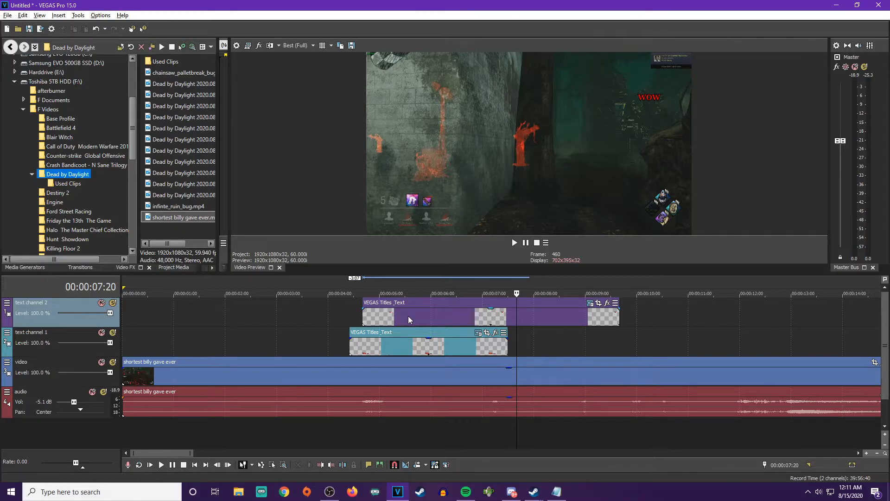
pyautogui.moveTo(408, 316); pyautogui.dragTo(423, 319)
pyautogui.click(341, 316)
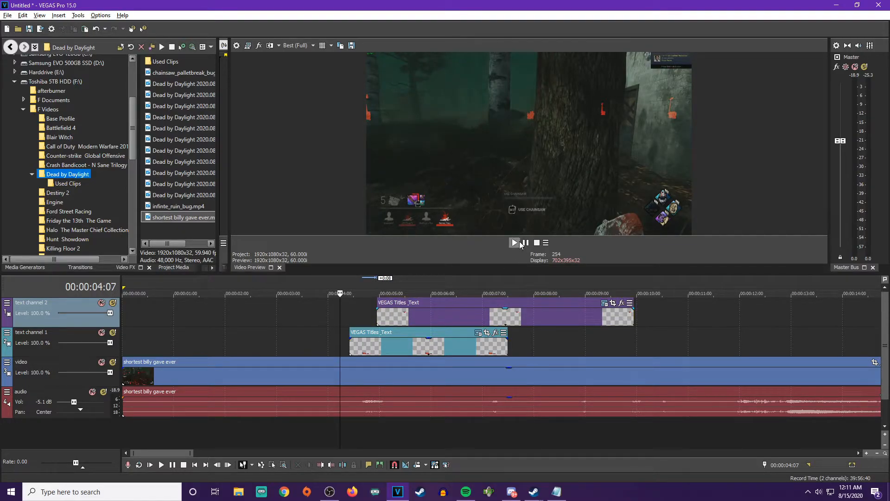
# Shorten the "wow" title to end together with the "Subtitles, wow!" title, and extend both ends by one frame
pyautogui.click(433, 315)
pyautogui.moveTo(634, 319); pyautogui.dragTo(503, 318)
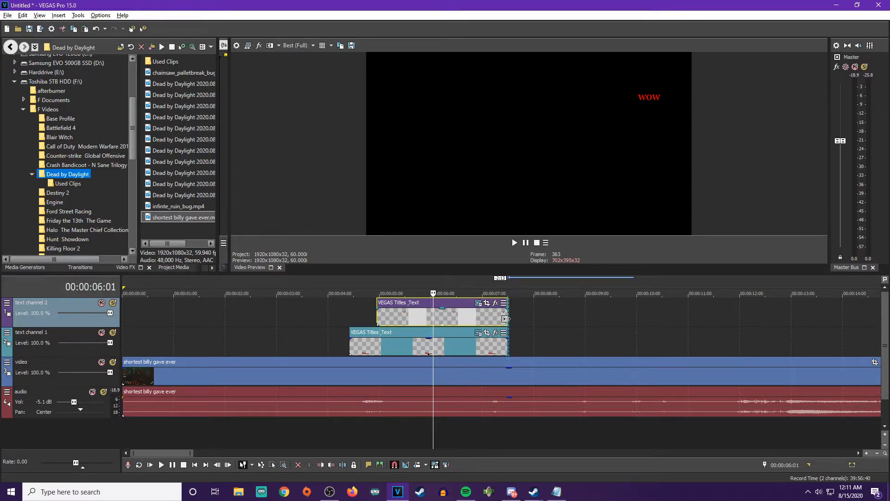
pyautogui.moveTo(506, 322); pyautogui.dragTo(509, 325)
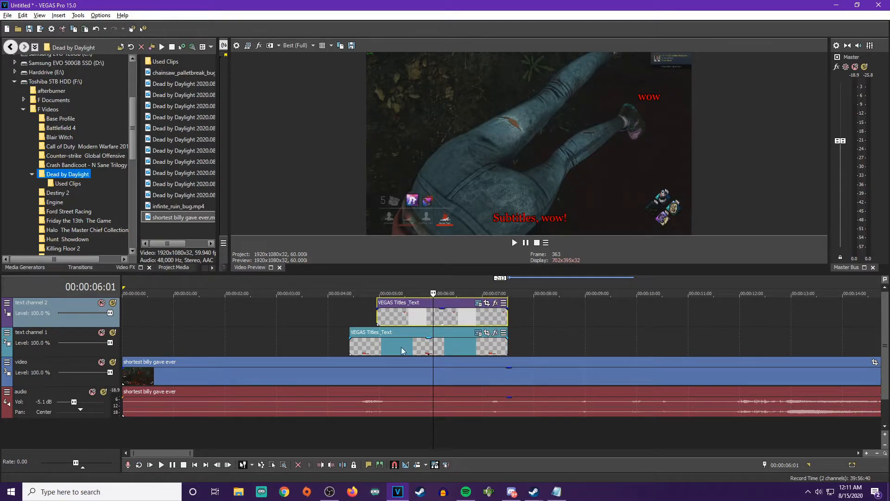
pyautogui.scroll(5, 437, 324)
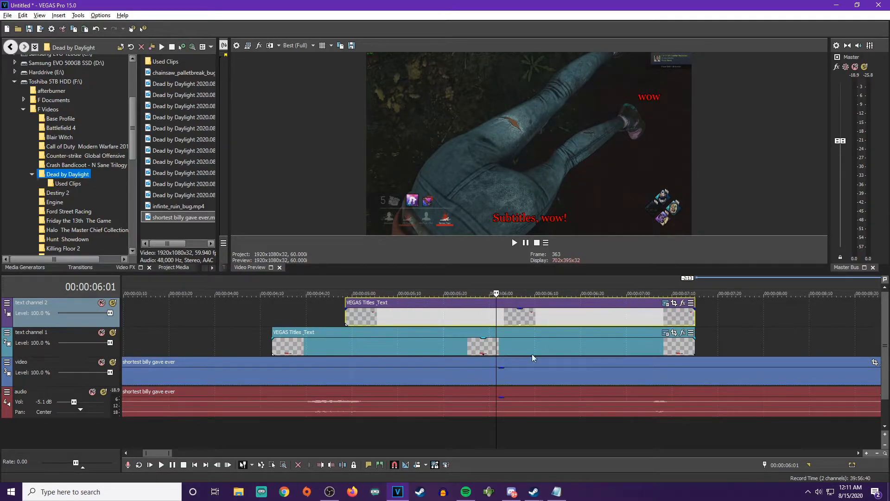
pyautogui.moveTo(697, 349); pyautogui.dragTo(700, 344)
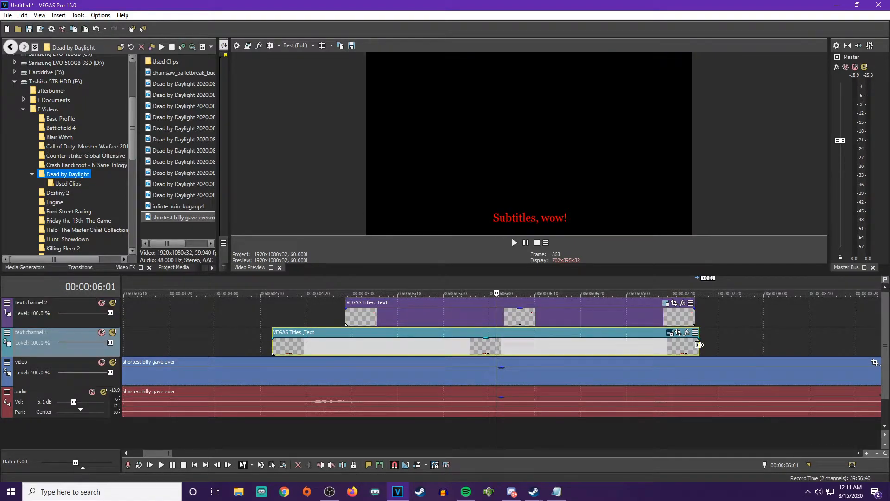
pyautogui.moveTo(694, 320); pyautogui.dragTo(698, 321)
pyautogui.scroll(-3, 385, 328)
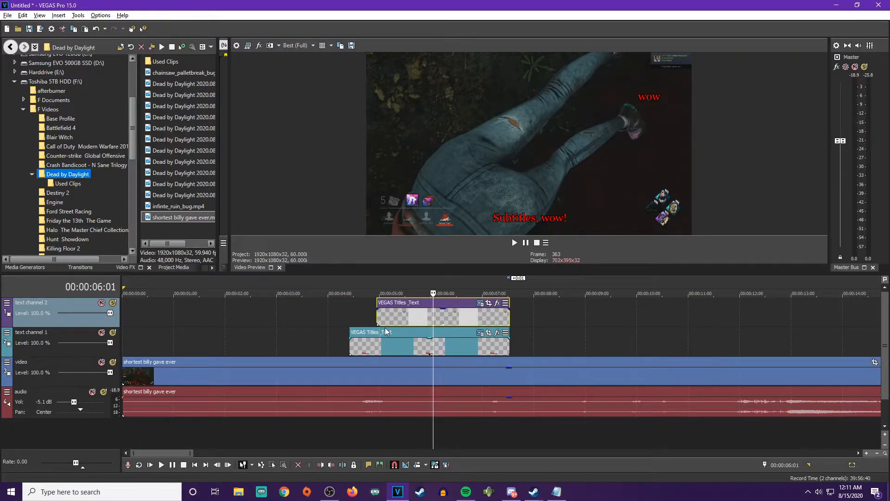
# Play back the section from just before the titles start to review how both subtitles appear and end
pyautogui.click(346, 313)
pyautogui.press('space')
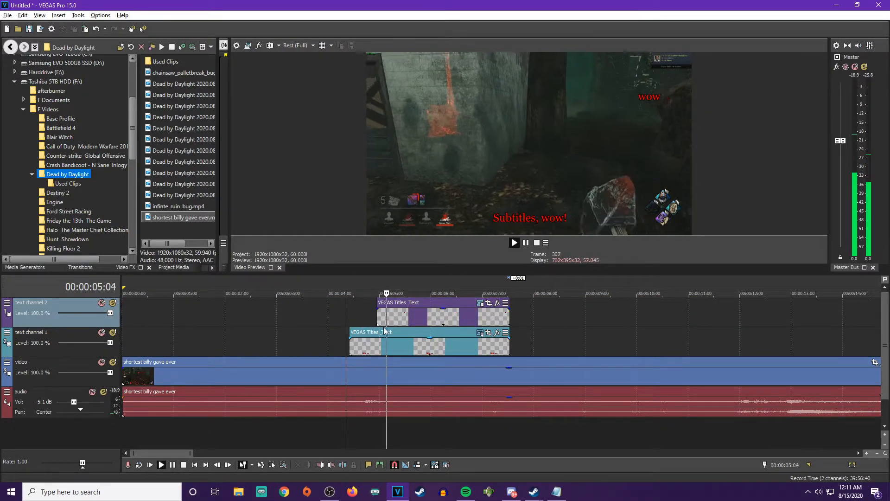
pyautogui.click(537, 242)
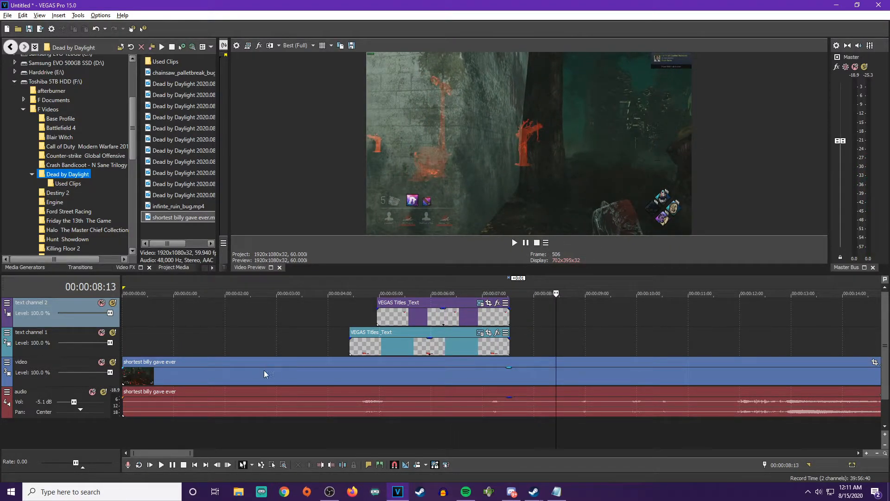
# Insert a new video track above text channel 2 and add a default text event to it at 00:00:08:13
pyautogui.rightClick(318, 315)
pyautogui.click(355, 222)
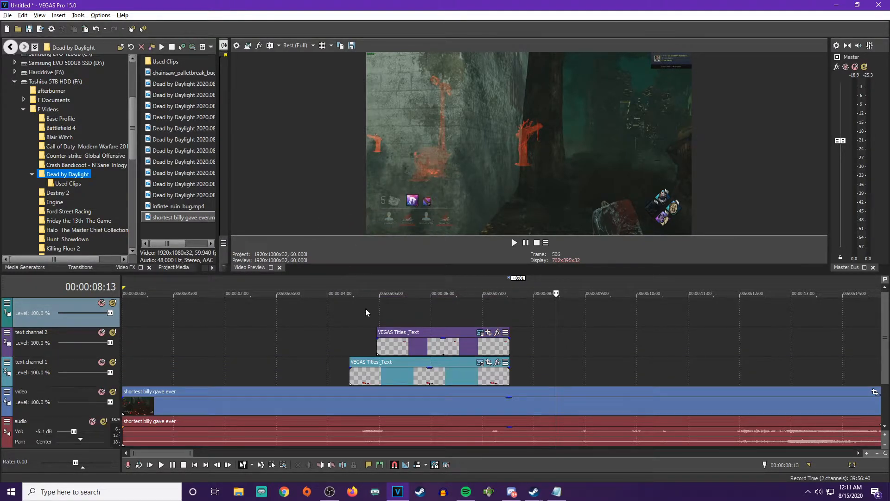
pyautogui.rightClick(369, 321)
pyautogui.click(391, 304)
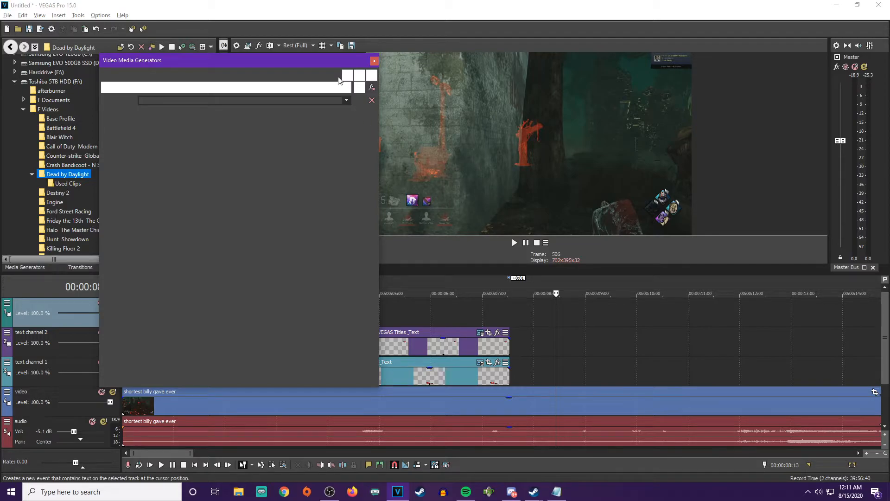
pyautogui.click(375, 61)
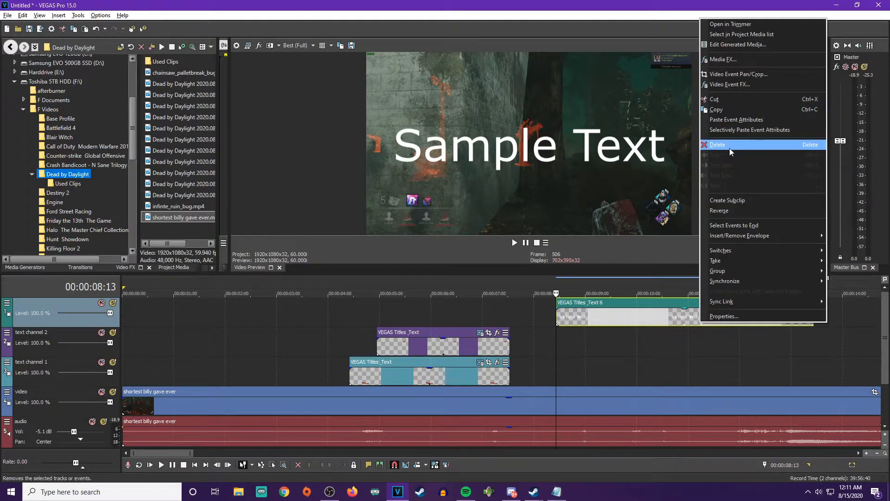
# Delete the sample text event and remove the empty track above text channel 2
pyautogui.click(730, 147)
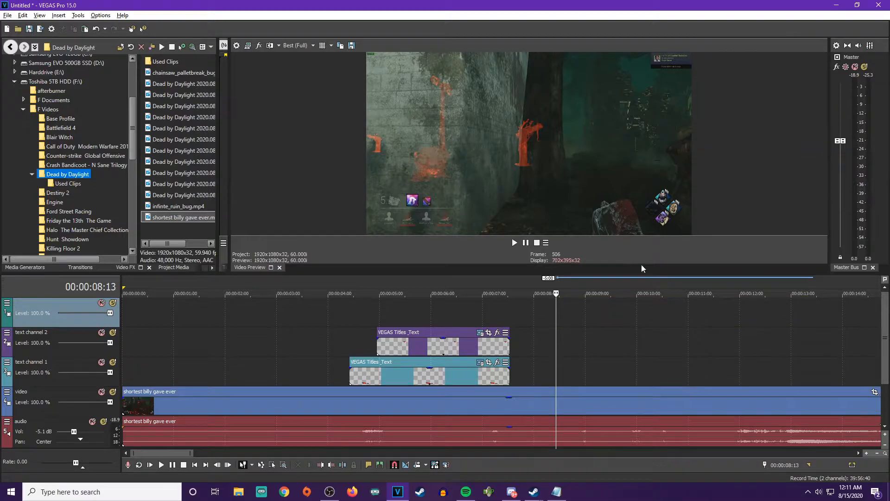
pyautogui.rightClick(470, 300)
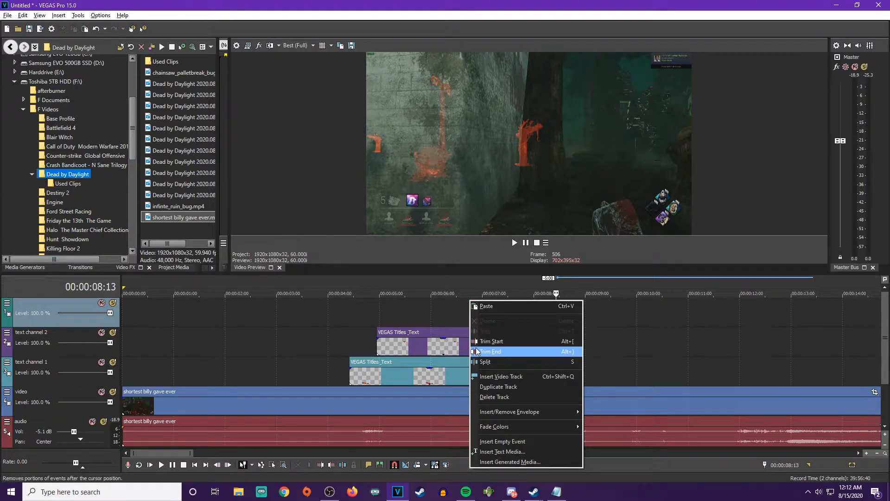
pyautogui.click(293, 313)
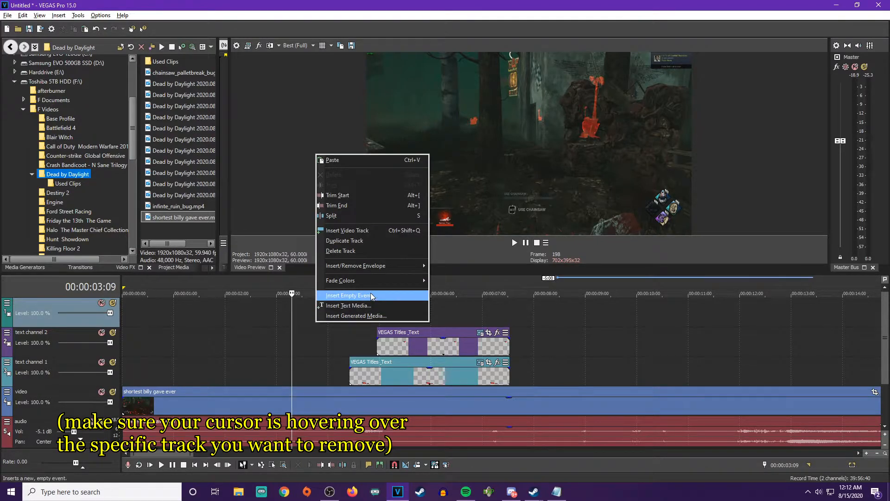
pyautogui.click(330, 251)
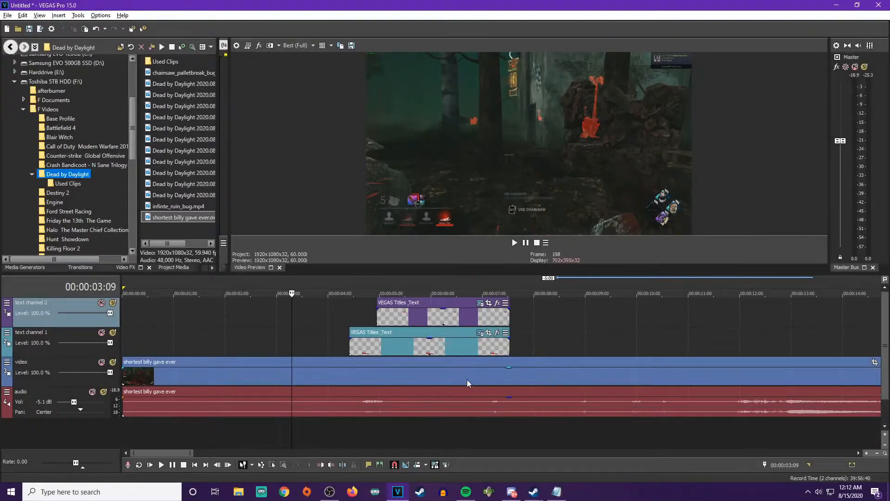
# Shift the "shortest billy gave ever" clip and its audio 22 frames later, and split both at 00:00:12:19
pyautogui.moveTo(467, 380); pyautogui.dragTo(504, 381)
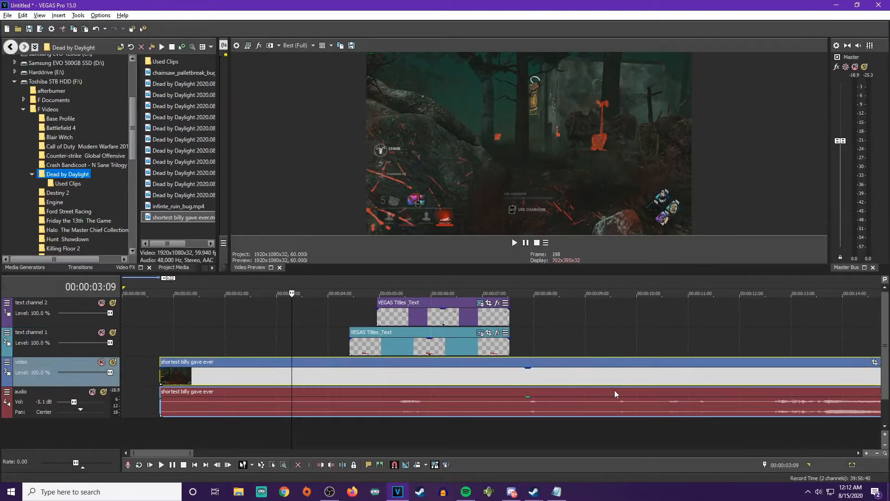
pyautogui.click(634, 386)
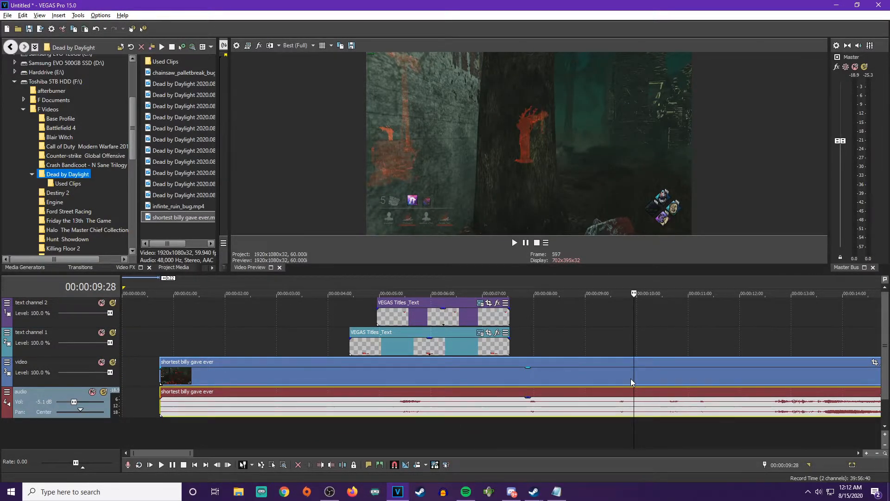
pyautogui.moveTo(172, 454); pyautogui.dragTo(194, 455)
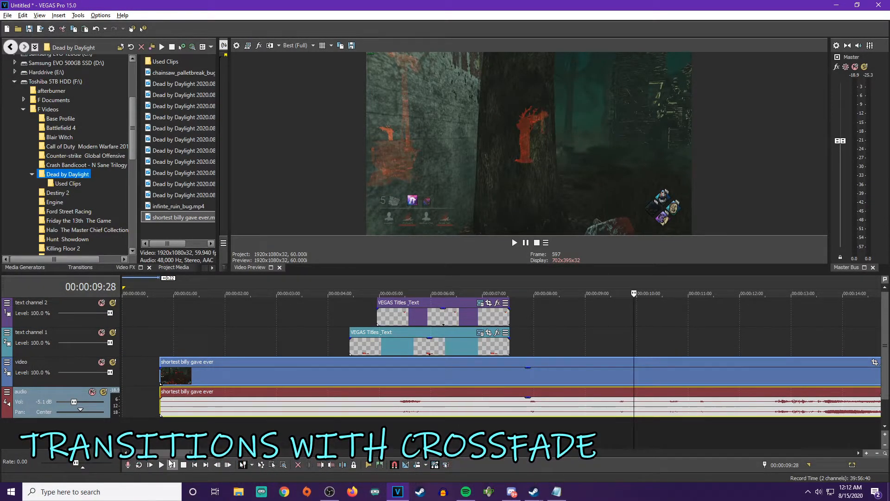
pyautogui.click(472, 373)
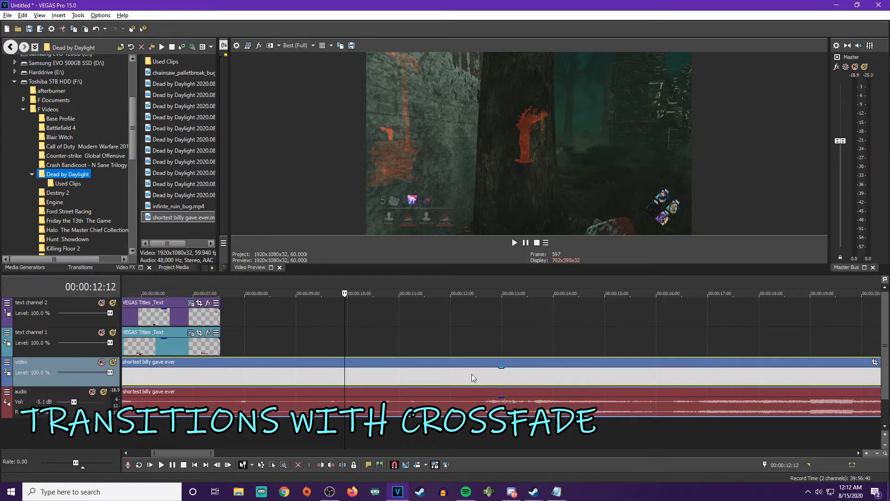
pyautogui.click(509, 378)
pyautogui.click(484, 375)
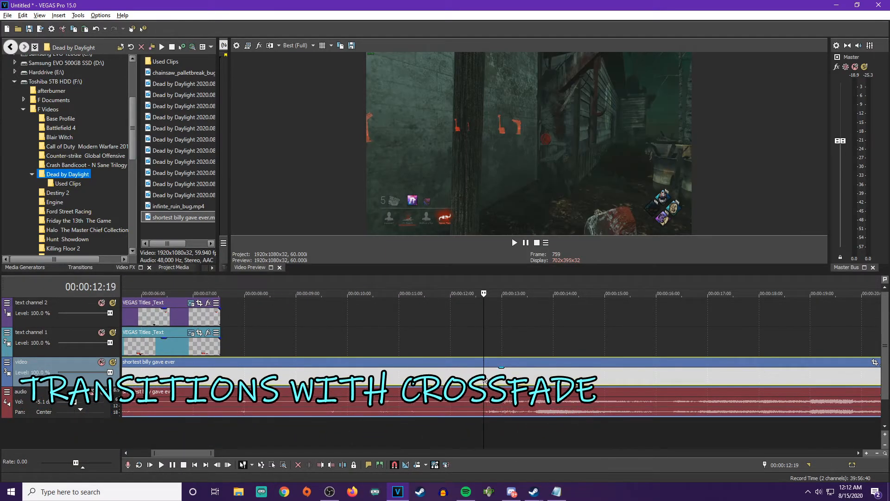
pyautogui.press('s')
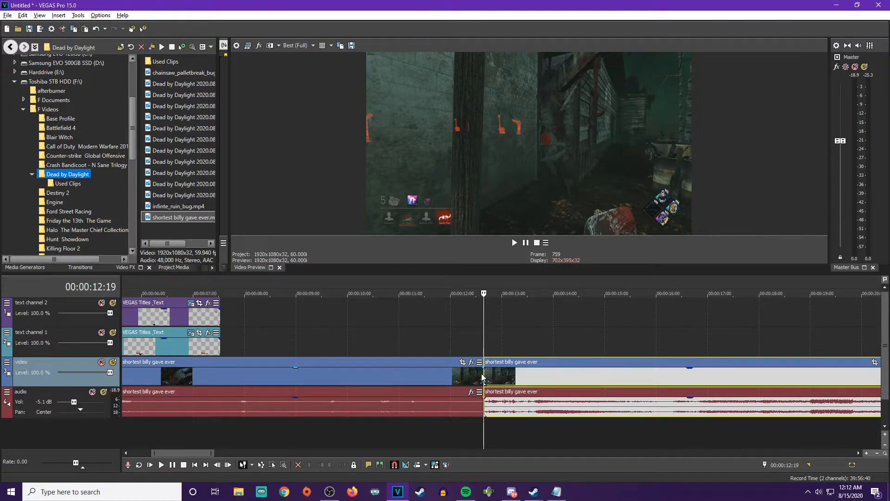
# Add a 4-frame fade-out to the first video segment and a fade-in of about 4 frames to the second at the split
pyautogui.scroll(5, 483, 377)
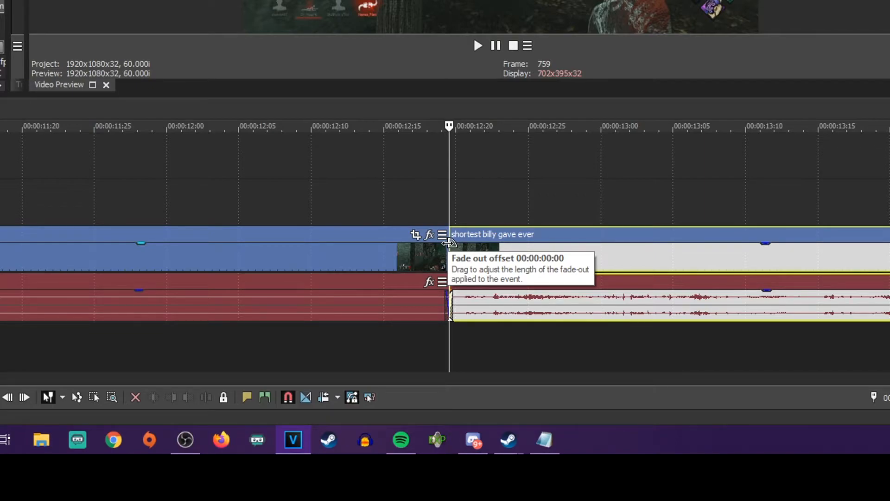
pyautogui.moveTo(449, 242); pyautogui.dragTo(391, 247)
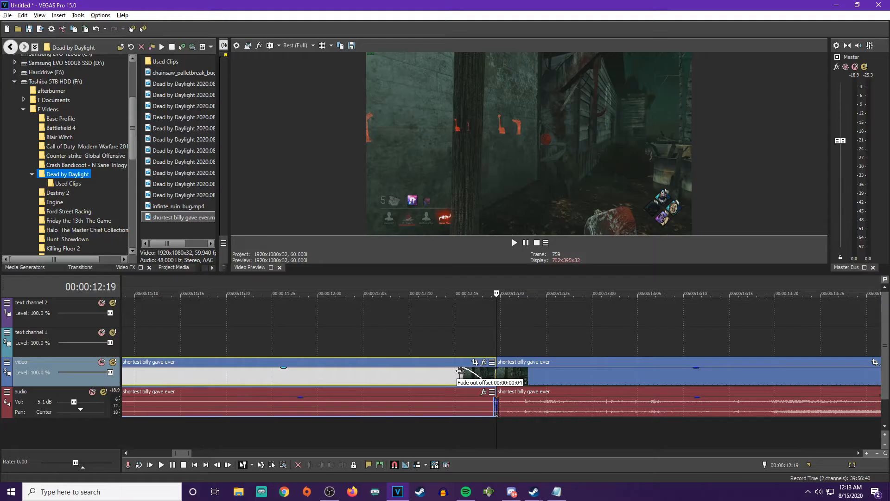
pyautogui.moveTo(461, 370); pyautogui.dragTo(530, 367)
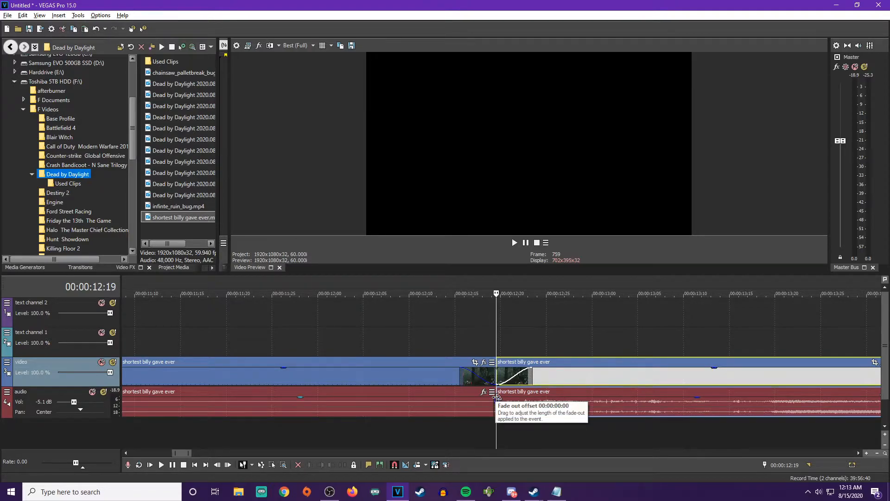
# Add a 4-frame fade-out to the first audio segment at the split and check its alignment against the video fades
pyautogui.moveTo(496, 396); pyautogui.dragTo(464, 396)
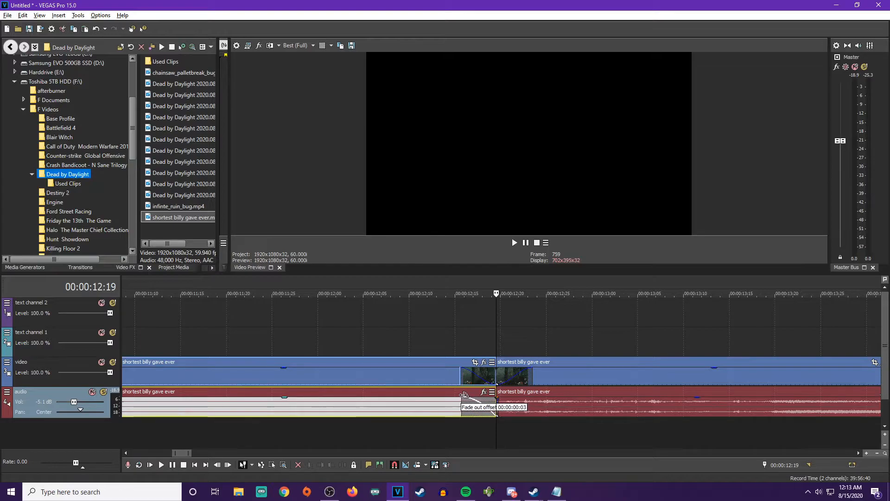
pyautogui.moveTo(463, 395); pyautogui.dragTo(461, 396)
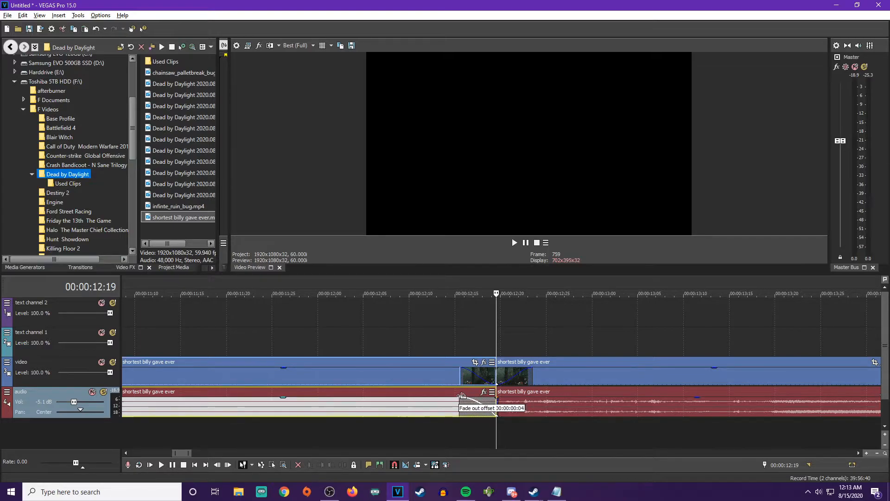
pyautogui.click(461, 375)
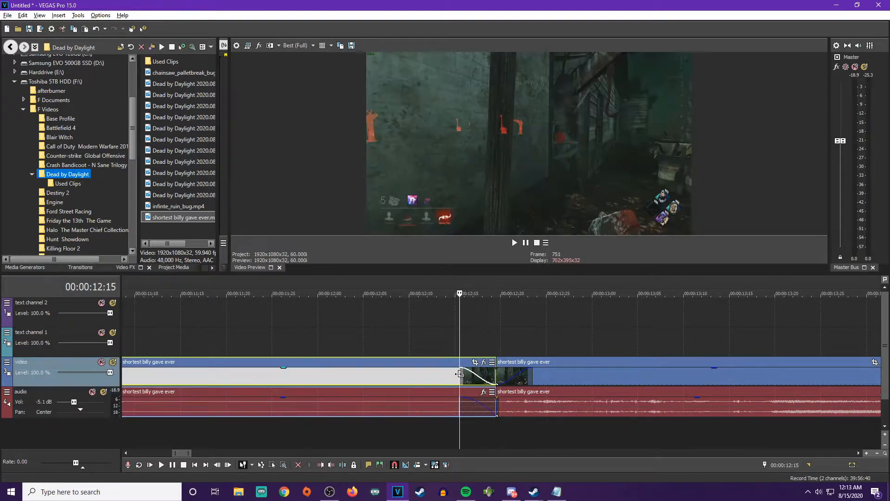
pyautogui.click(459, 410)
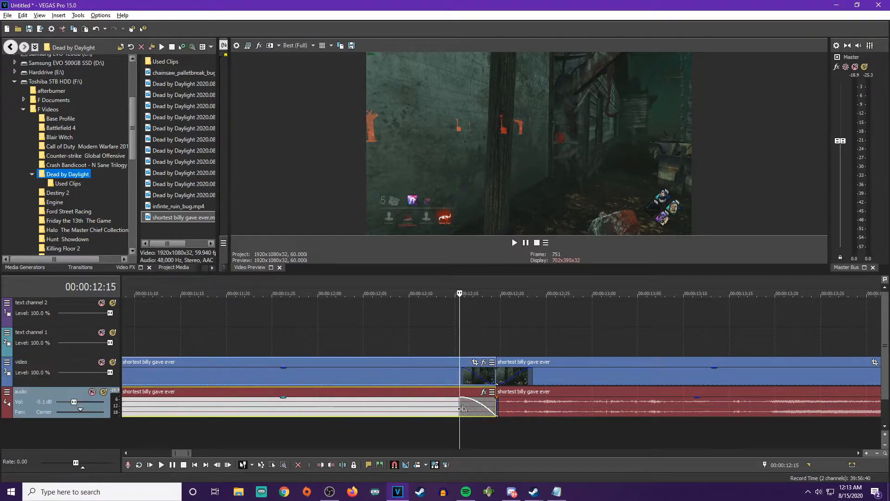
pyautogui.click(532, 374)
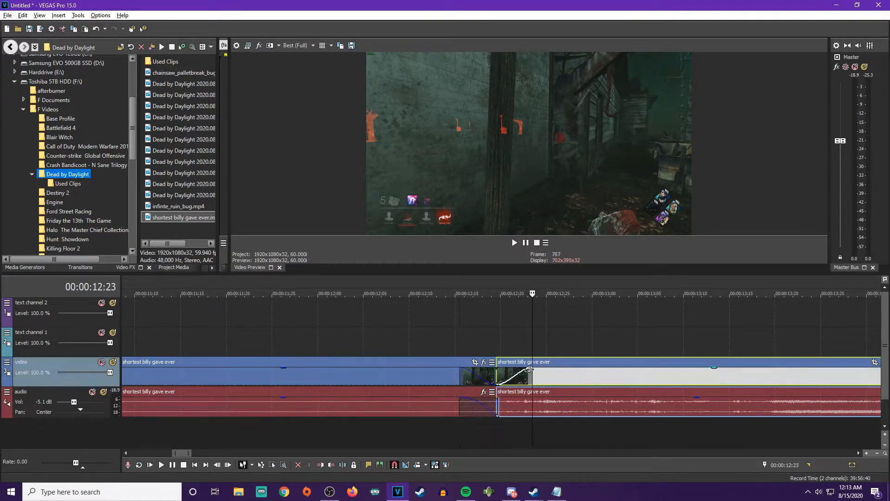
# Add a 4-frame fade-in to the second audio segment at the split and play back the finished fade transition
pyautogui.moveTo(496, 398); pyautogui.dragTo(532, 402)
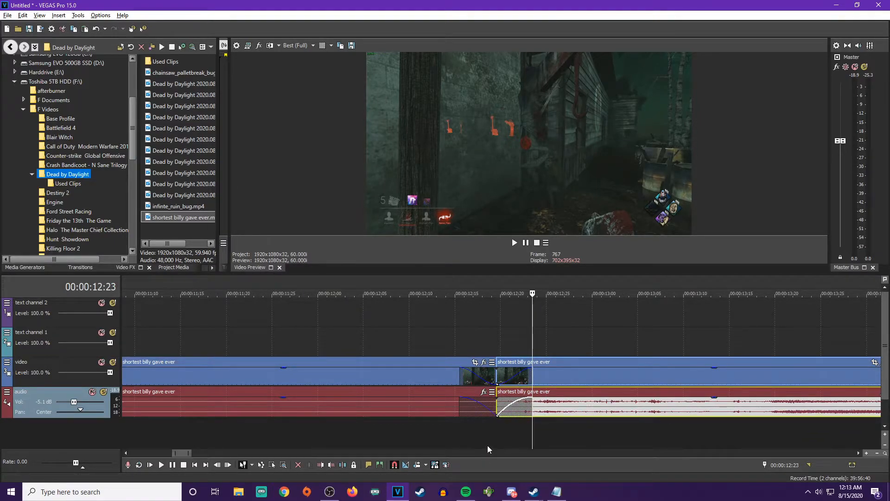
pyautogui.click(433, 374)
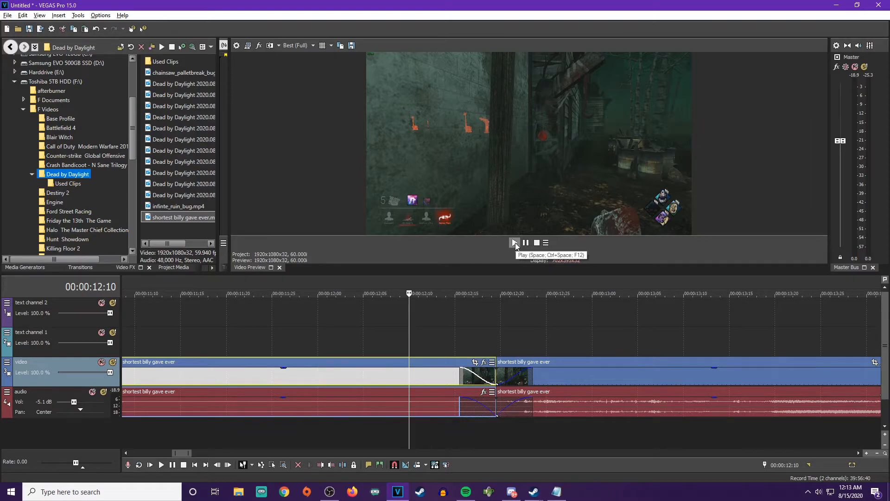
pyautogui.click(515, 242)
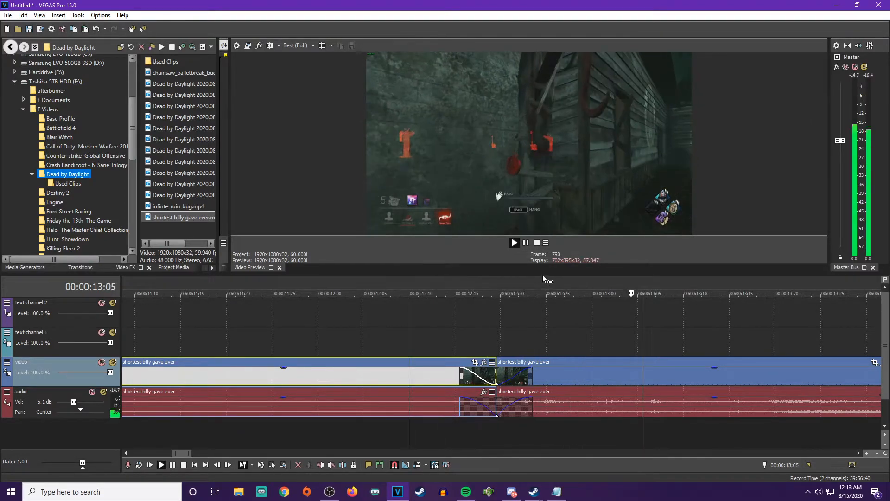
pyautogui.click(537, 243)
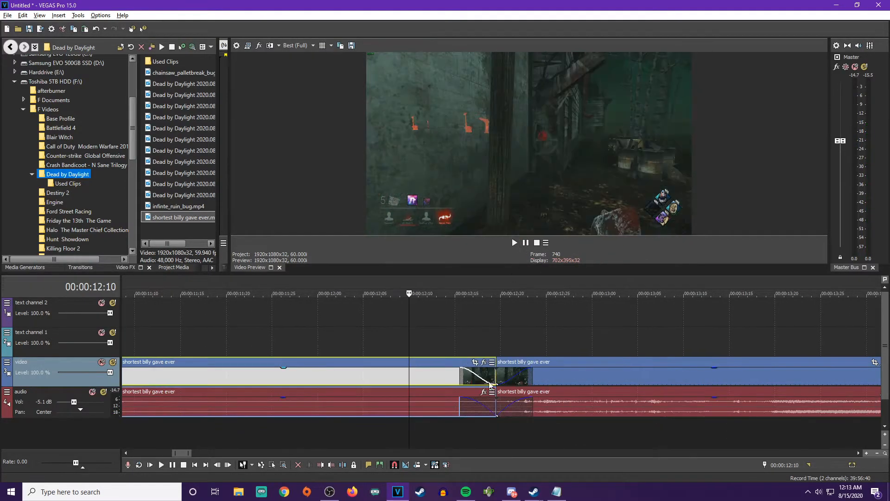
pyautogui.press('space')
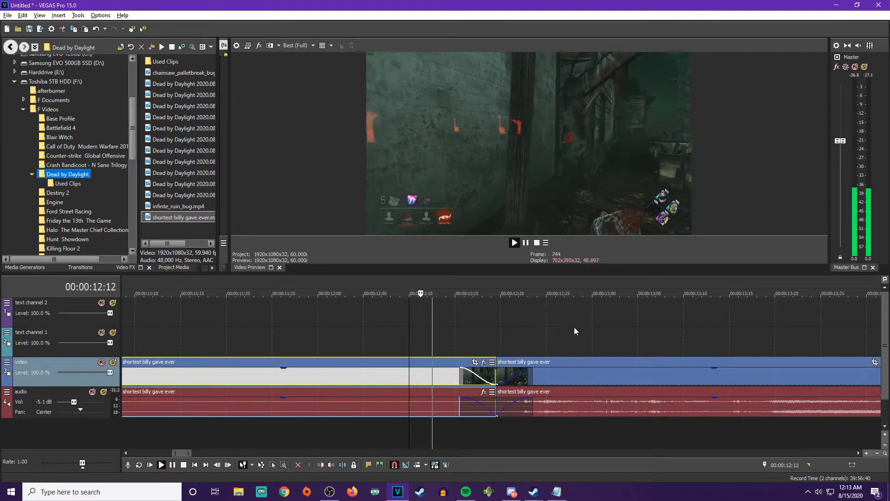
pyautogui.press('space')
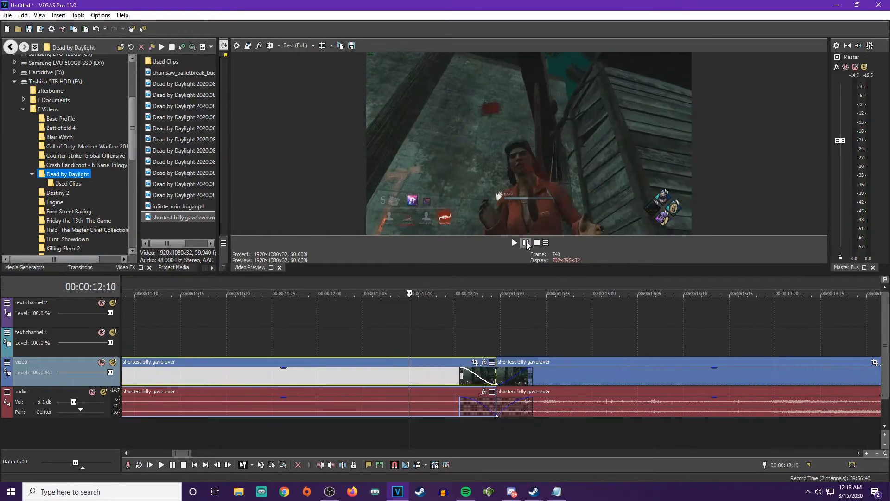
# Lengthen the first segment's video and audio fade-outs so both start at 00:00:12:05
pyautogui.click(461, 372)
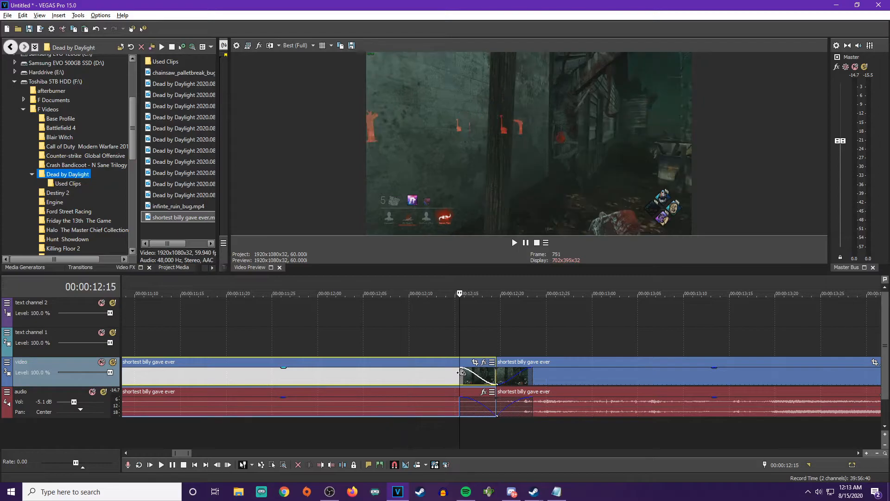
pyautogui.moveTo(461, 368); pyautogui.dragTo(369, 375)
pyautogui.click(369, 375)
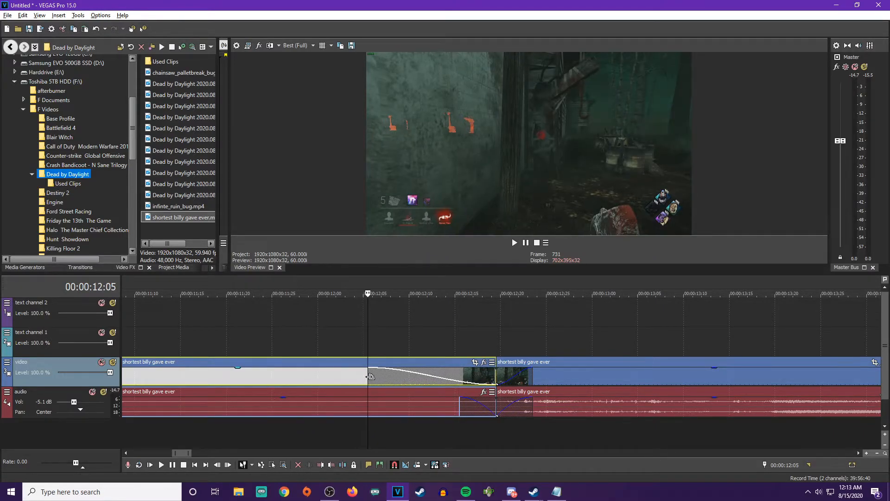
pyautogui.moveTo(460, 398); pyautogui.dragTo(368, 398)
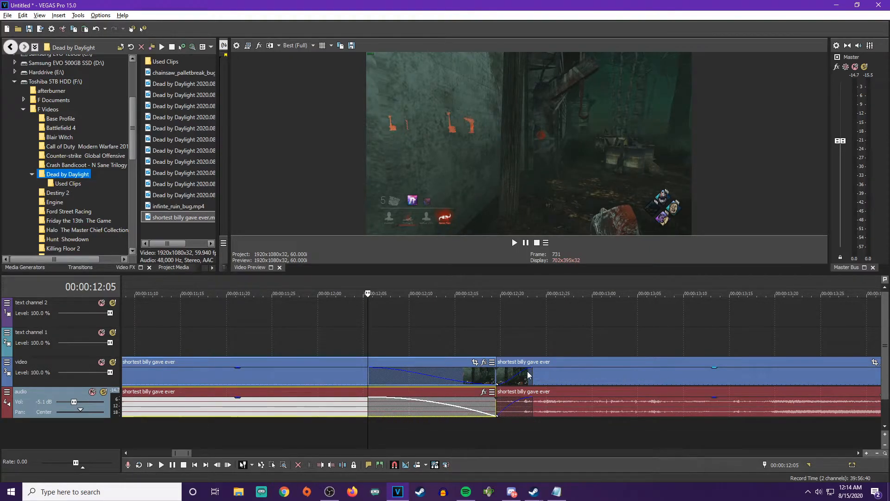
# Lengthen the second segment's video and audio fade-ins to 14 frames so both end at 00:00:13:03
pyautogui.moveTo(531, 372); pyautogui.dragTo(624, 369)
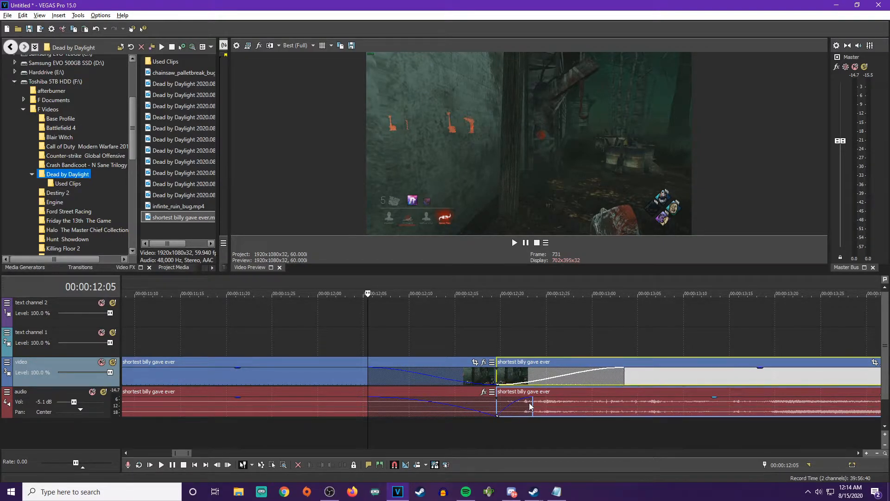
pyautogui.moveTo(531, 399); pyautogui.dragTo(619, 398)
pyautogui.click(626, 375)
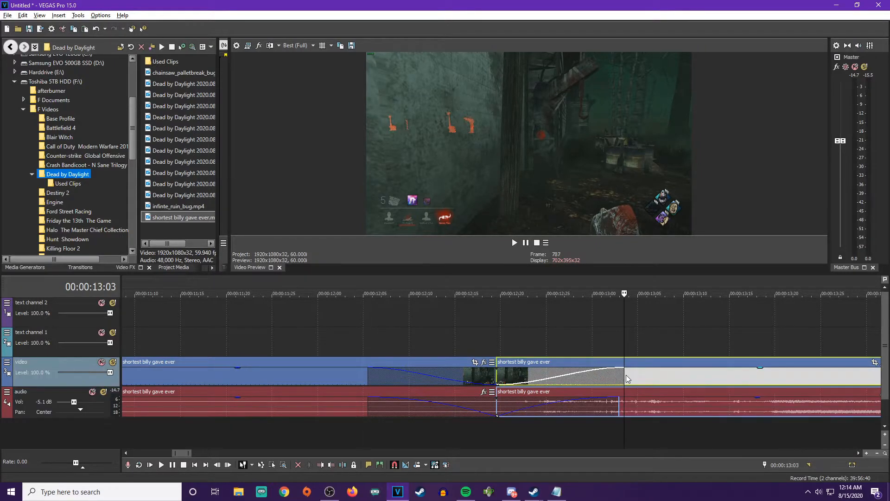
pyautogui.click(621, 398)
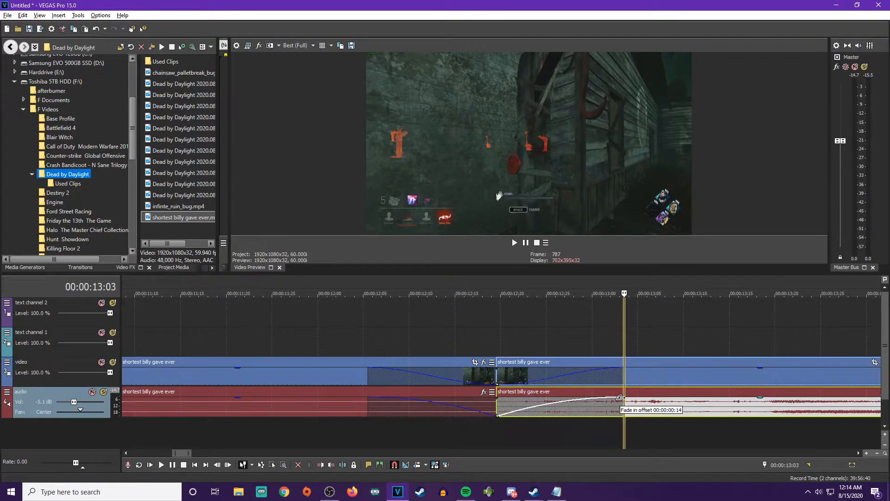
# Play back the lengthened fade transition twice, starting shortly before the fade-out each time
pyautogui.click(324, 335)
pyautogui.press('space')
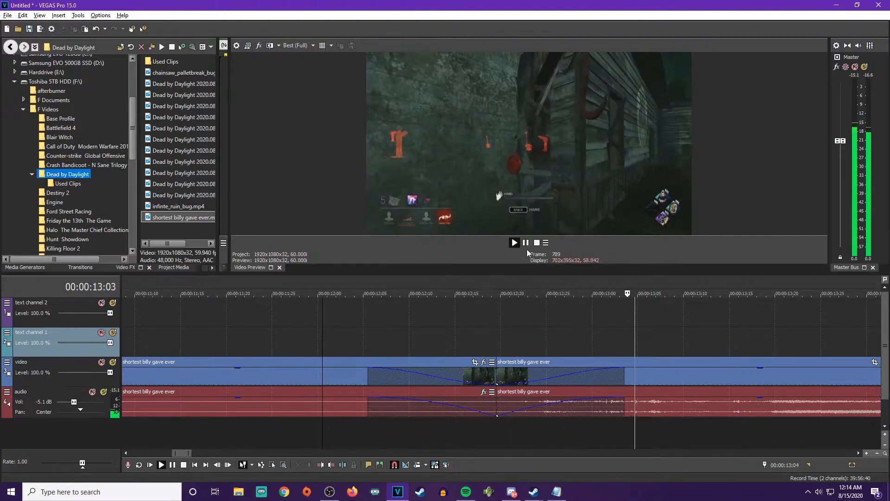
pyautogui.click(527, 244)
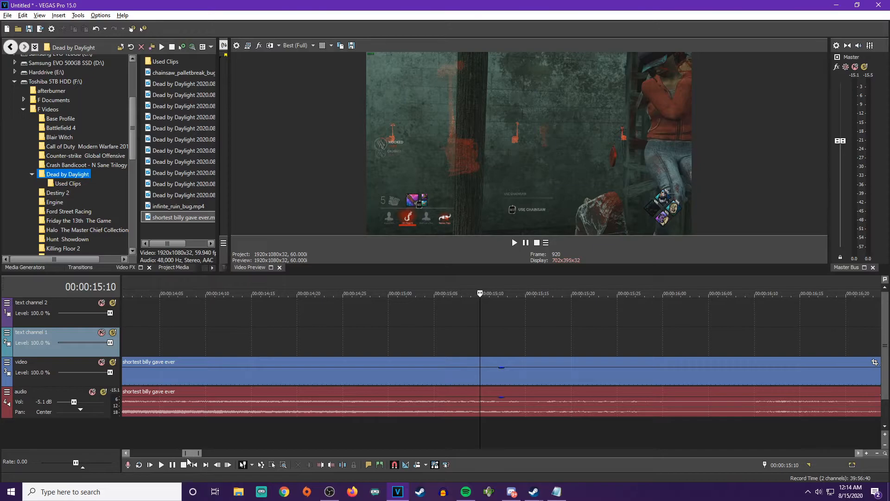
pyautogui.hscroll(-5, 190, 456)
pyautogui.hscroll(-1, 190, 455)
pyautogui.scroll(-2, 267, 427)
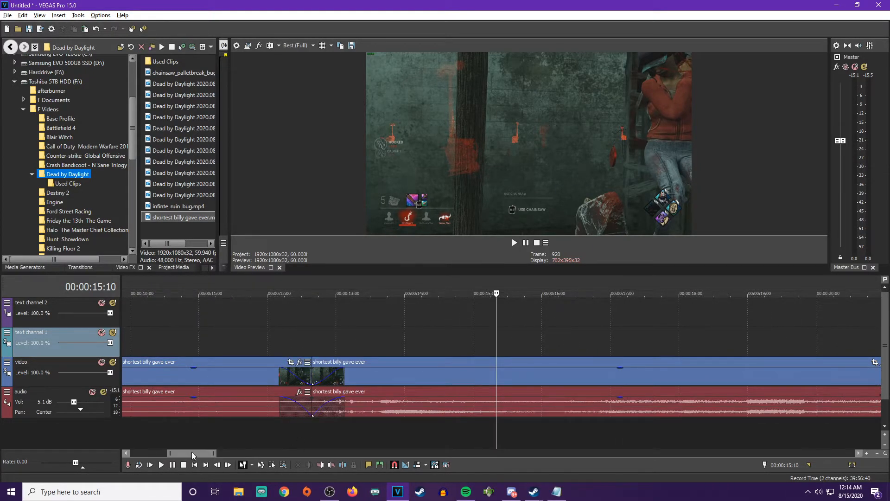
pyautogui.hscroll(-3, 191, 452)
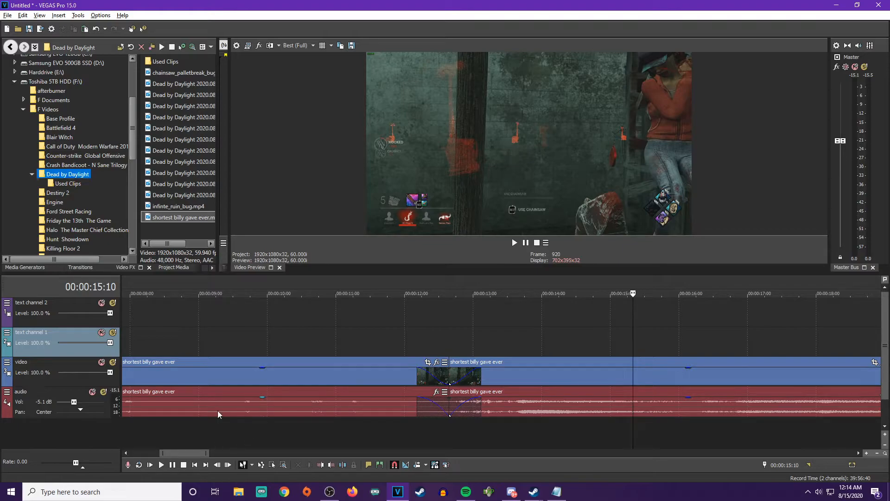
pyautogui.click(418, 375)
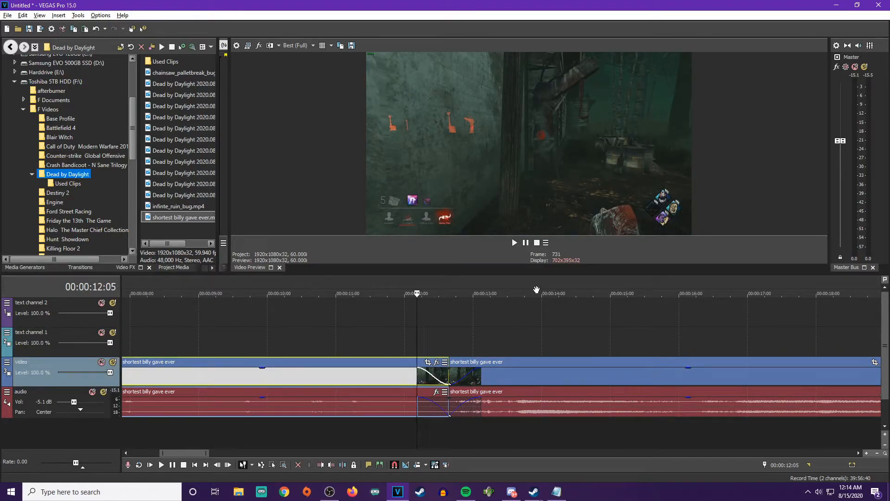
pyautogui.click(398, 347)
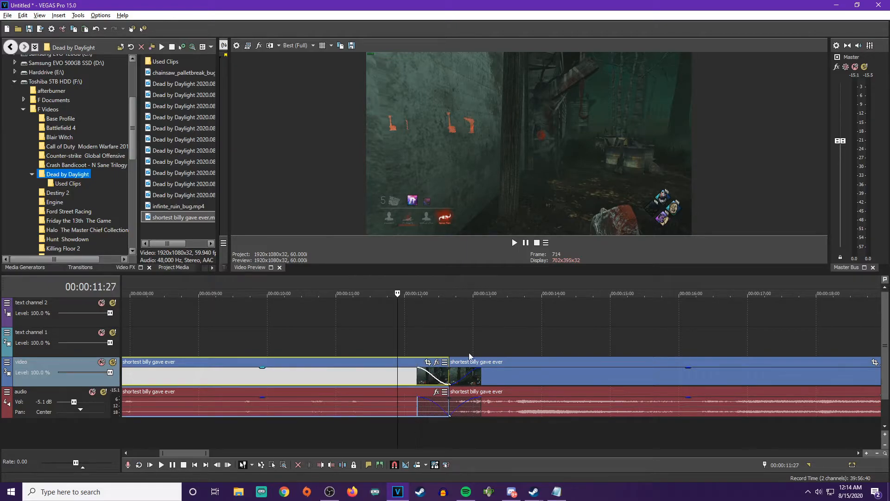
pyautogui.click(529, 242)
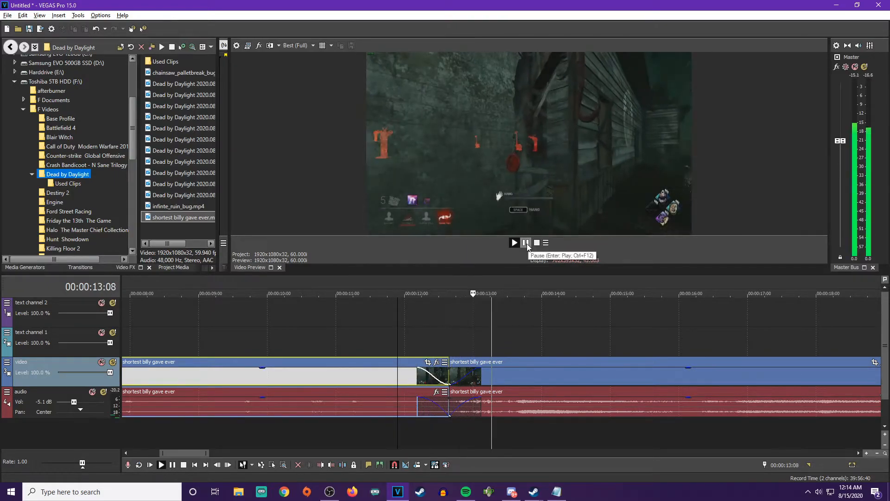
pyautogui.click(526, 242)
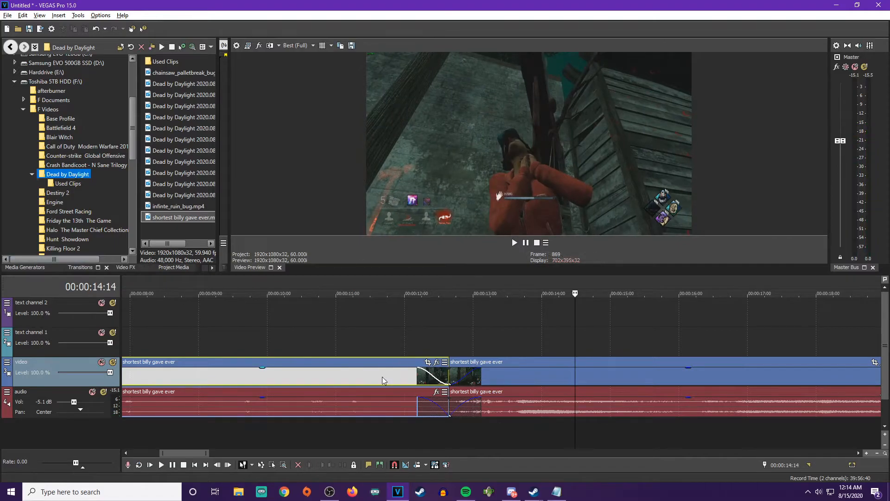
pyautogui.click(401, 372)
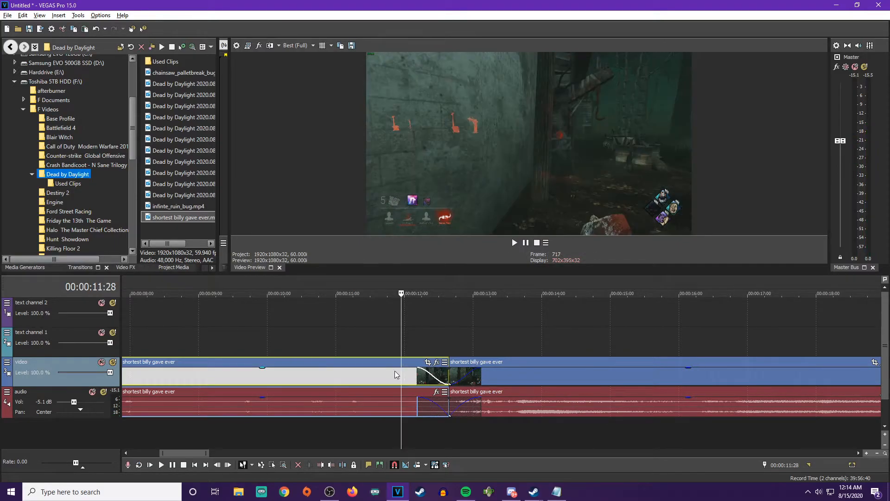
# Enlarge the Clock Wipe preset area and apply the Clockwise, Soft Edge preset to the second video segment's fade-in
pyautogui.click(81, 268)
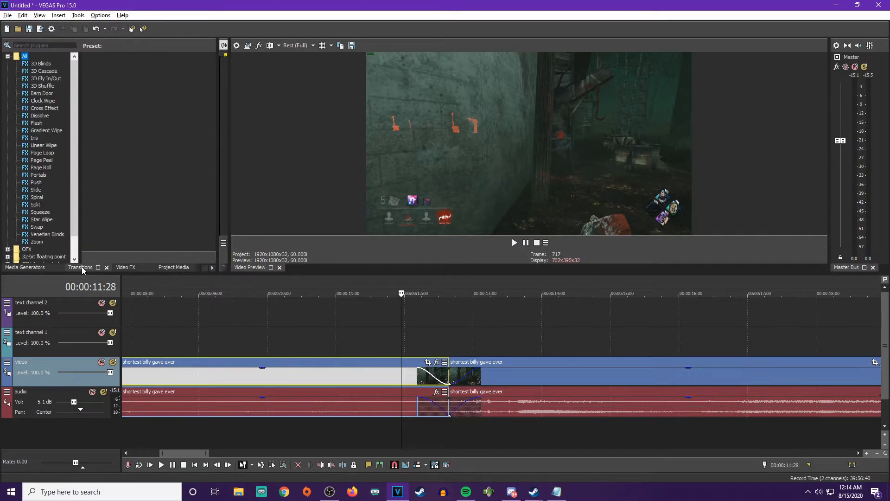
pyautogui.click(41, 101)
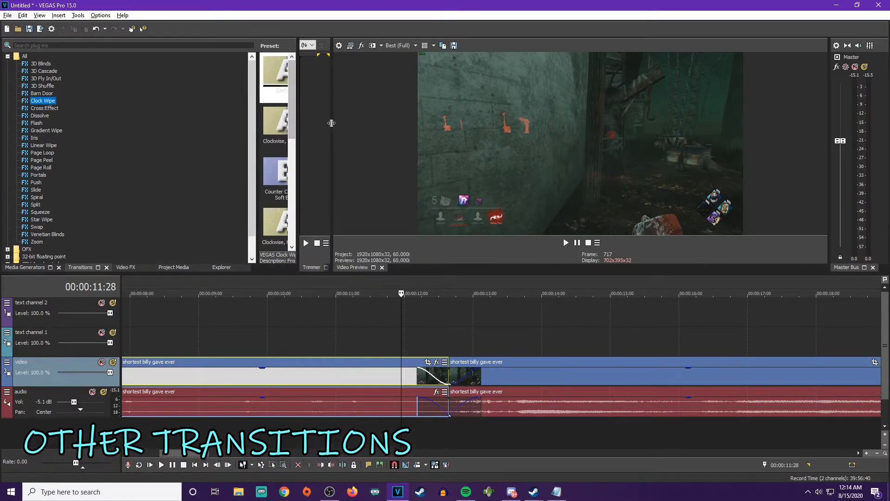
pyautogui.moveTo(249, 124); pyautogui.dragTo(162, 122)
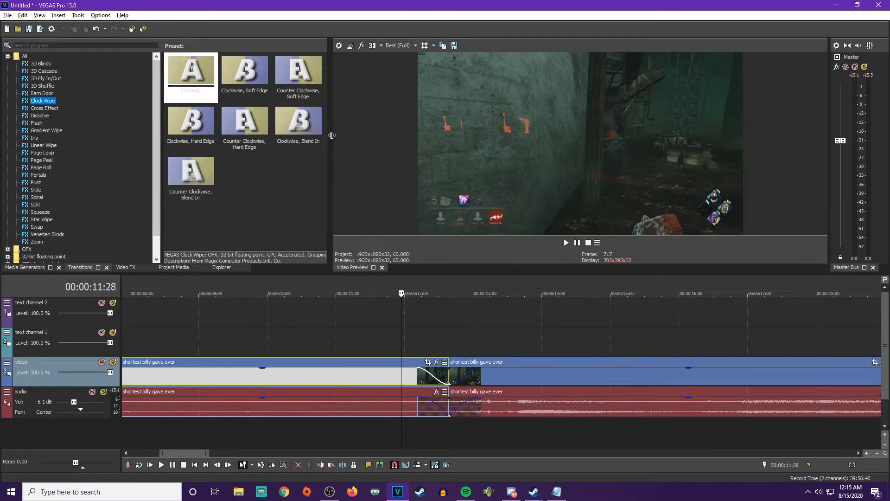
pyautogui.hotkey('alt', '2')
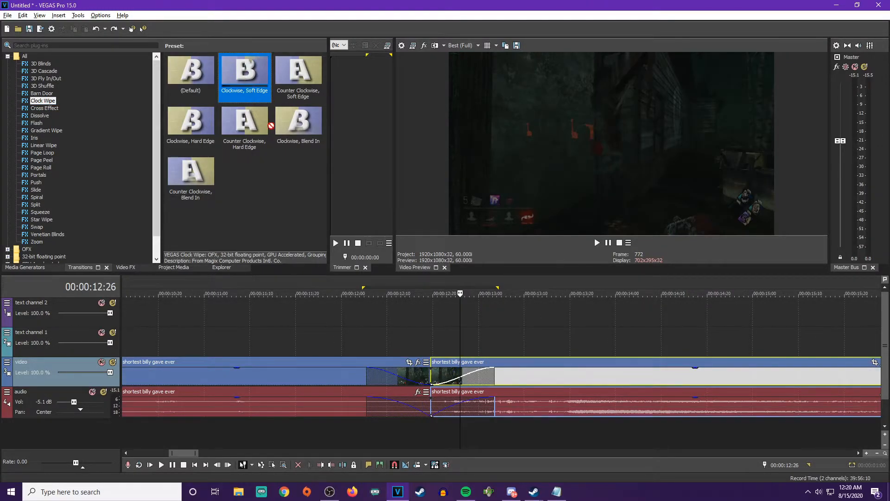
pyautogui.moveTo(252, 67); pyautogui.dragTo(462, 376)
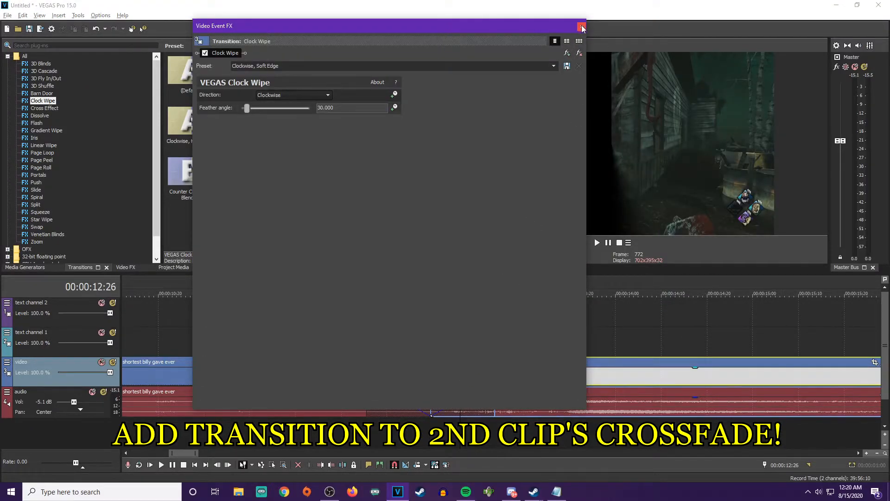
pyautogui.click(582, 27)
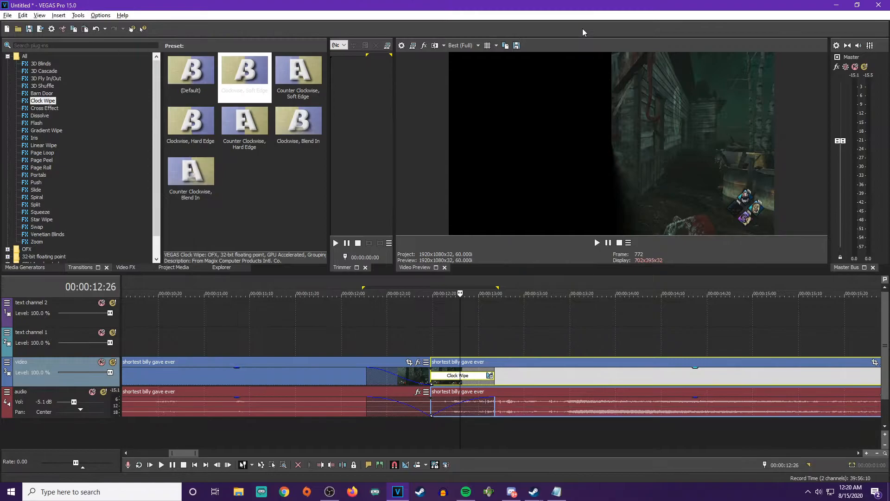
# Play back the Clock Wipe transition from 00:00:12:03, just before the first segment's fade-out
pyautogui.click(355, 339)
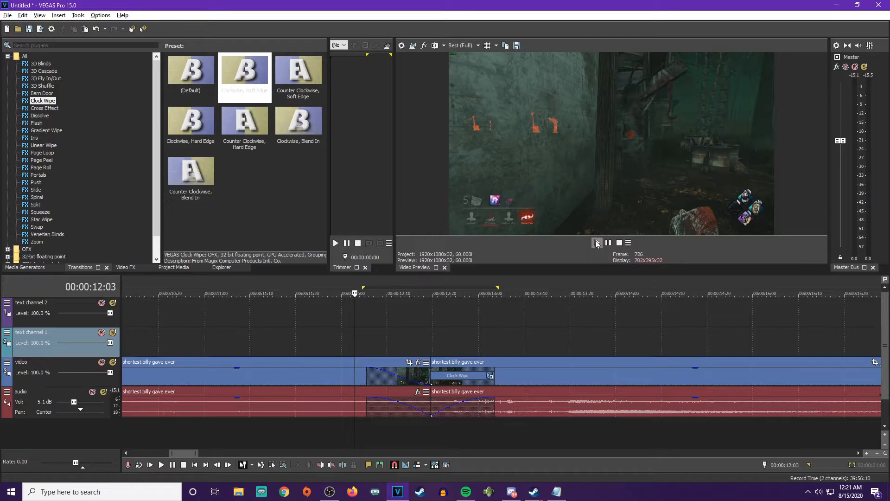
pyautogui.click(600, 243)
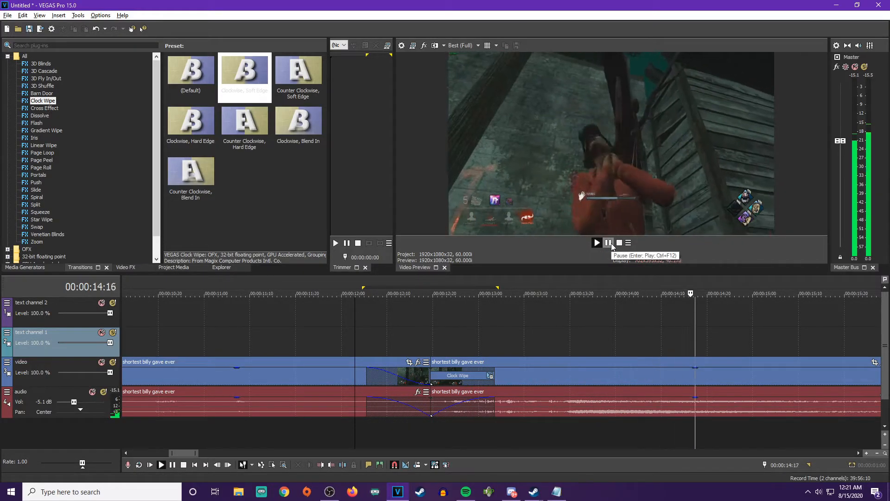
pyautogui.click(611, 247)
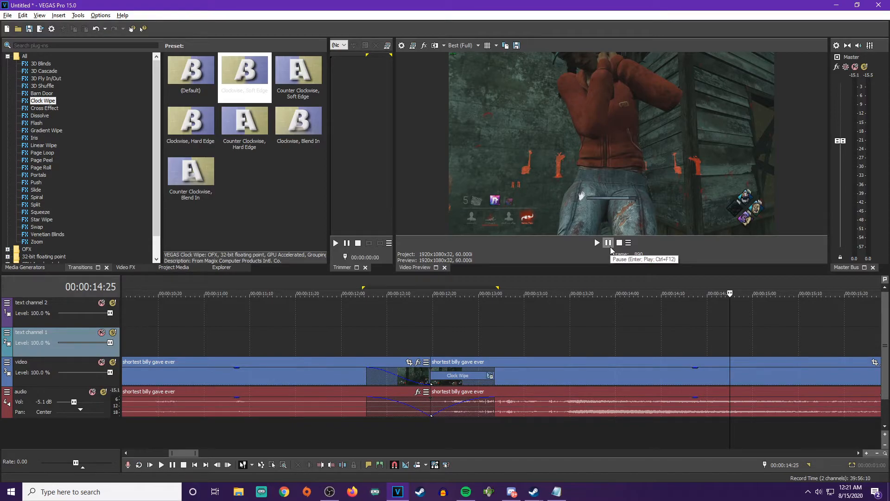
# Extend the Clock Wipe on the second video segment to about 00:00:13:15 and play it back
pyautogui.moveTo(492, 377); pyautogui.dragTo(546, 376)
pyautogui.click(388, 337)
pyautogui.click(350, 322)
pyautogui.click(608, 242)
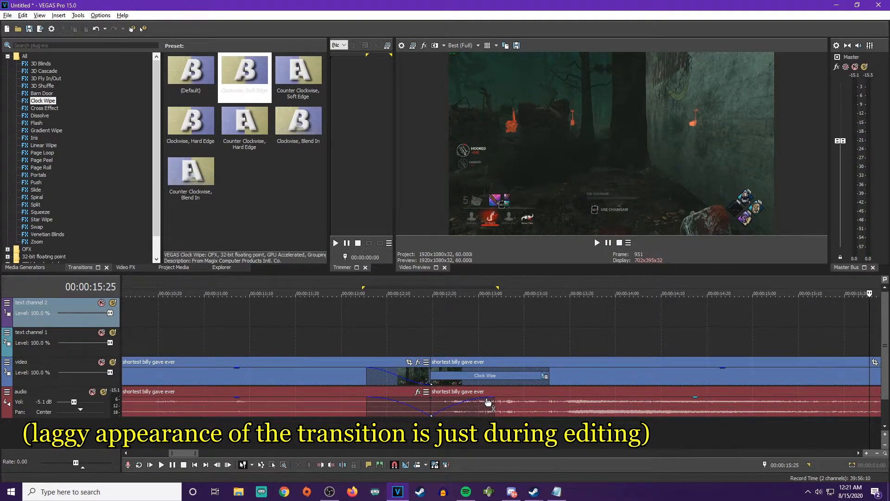
# Extend the second audio segment's fade-in to match the end of the Clock Wipe and replay the transition
pyautogui.moveTo(488, 400); pyautogui.dragTo(545, 401)
pyautogui.click(552, 384)
pyautogui.click(550, 384)
pyautogui.click(404, 324)
pyautogui.click(597, 243)
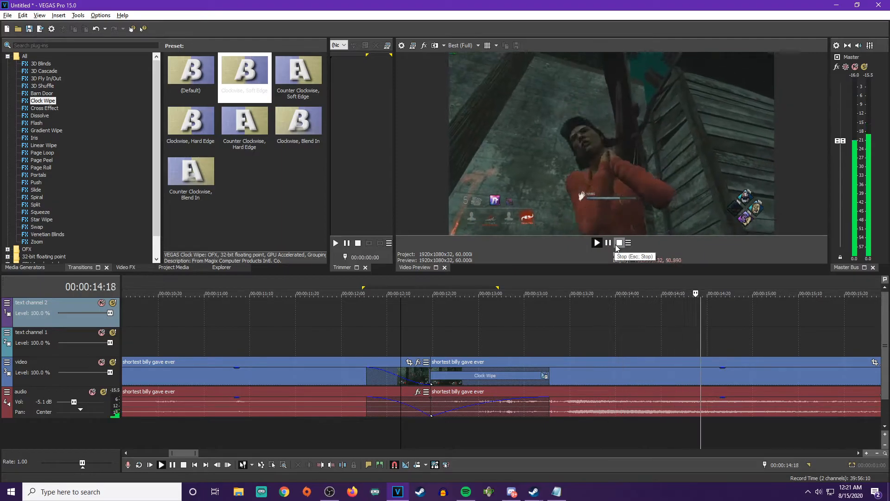
pyautogui.click(609, 243)
# Remove the fade-outs from the end of the first video segment and its matching audio segment
pyautogui.click(368, 332)
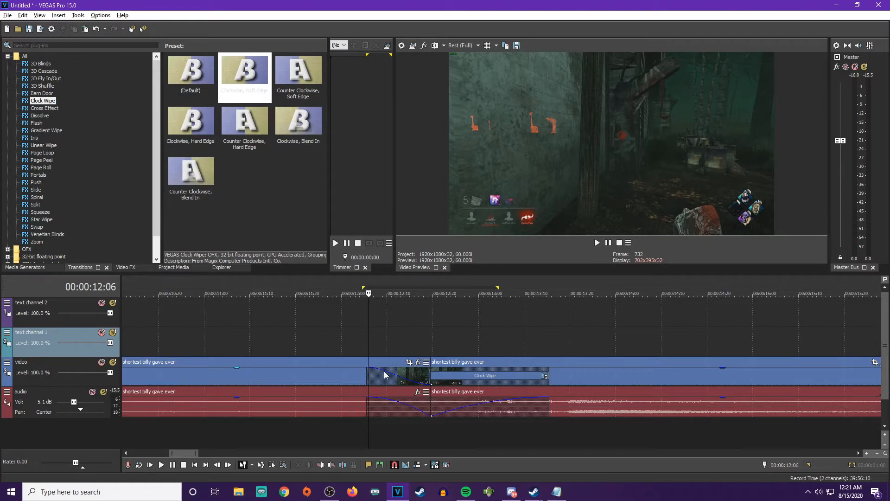
pyautogui.click(355, 319)
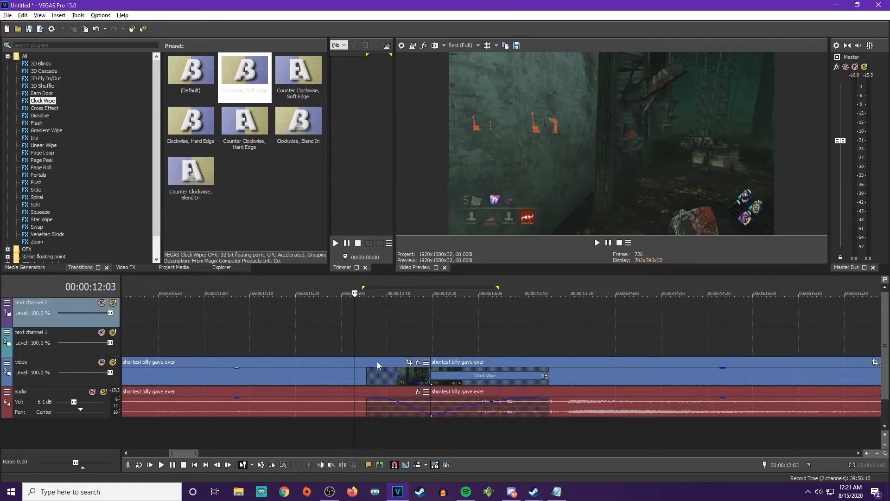
pyautogui.click(369, 372)
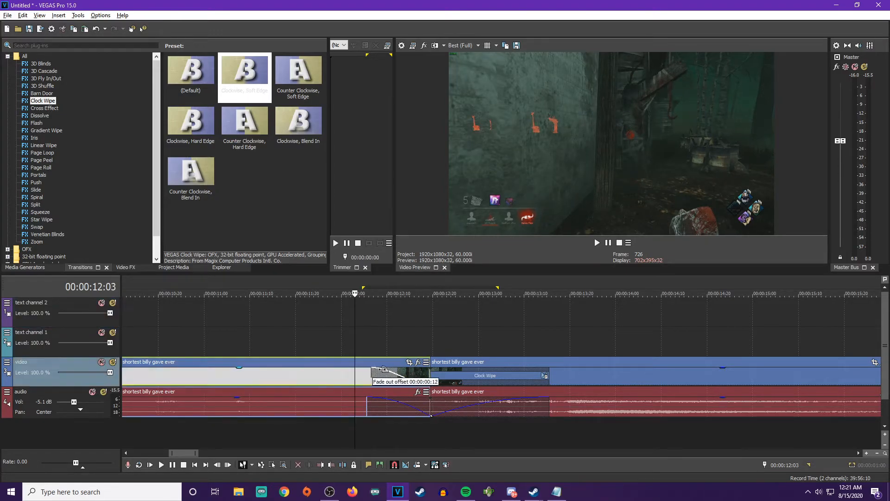
pyautogui.click(367, 400)
# Play back the Clock Wipe transition from 00:00:11:27 and pause after it ends
pyautogui.click(328, 318)
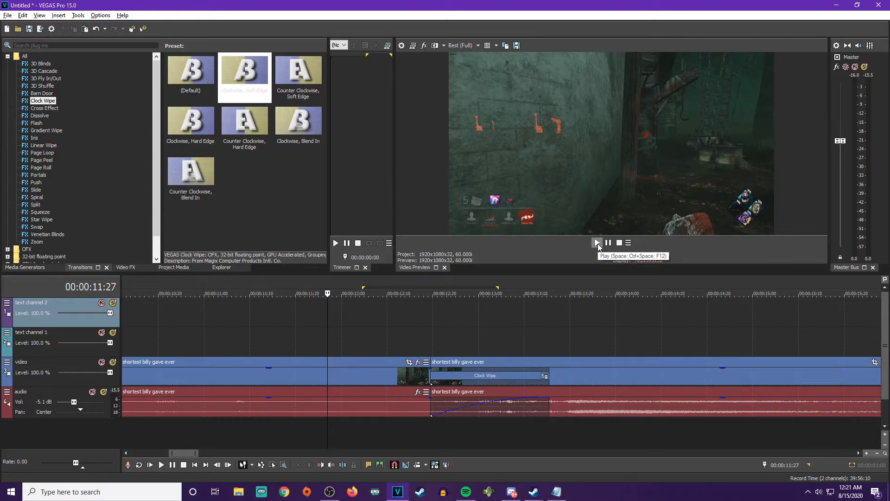
pyautogui.click(597, 243)
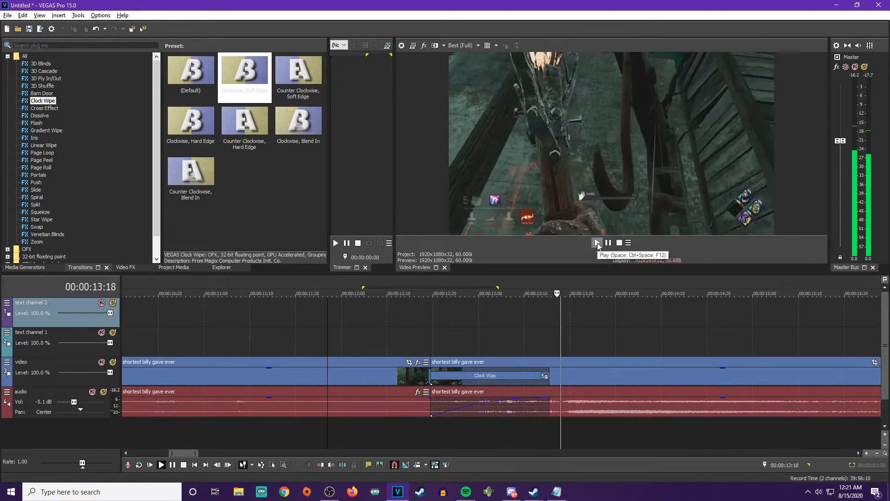
pyautogui.click(609, 244)
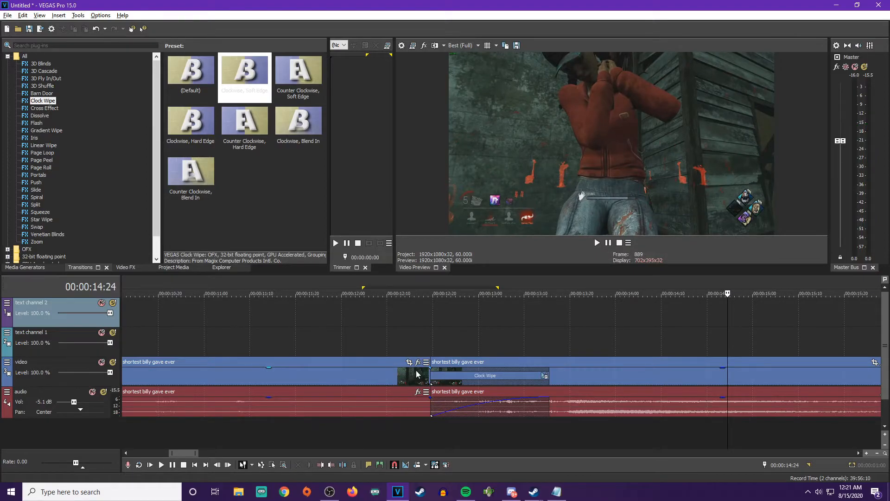
# Add matching fade-outs to the end of the first video and audio segments, starting at about 00:00:12:02
pyautogui.moveTo(431, 365); pyautogui.dragTo(350, 366)
pyautogui.moveTo(428, 401); pyautogui.dragTo(361, 403)
pyautogui.click(351, 404)
pyautogui.click(348, 408)
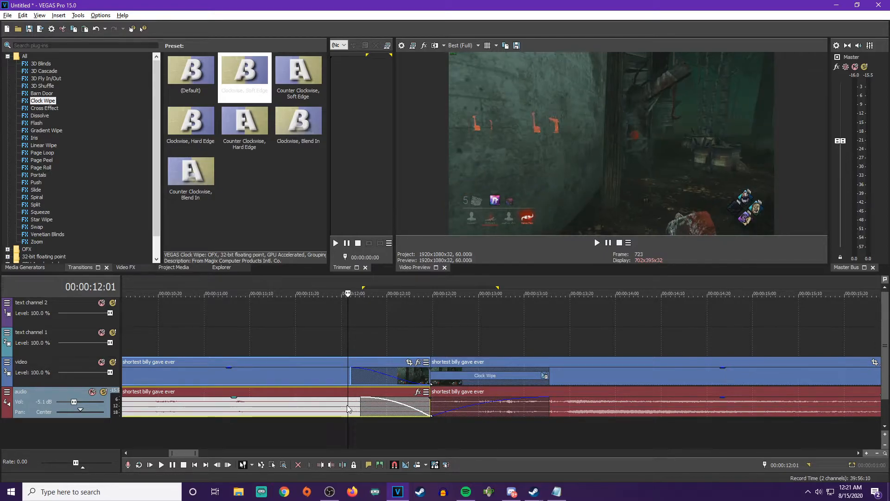
pyautogui.click(350, 379)
pyautogui.moveTo(361, 400); pyautogui.dragTo(351, 400)
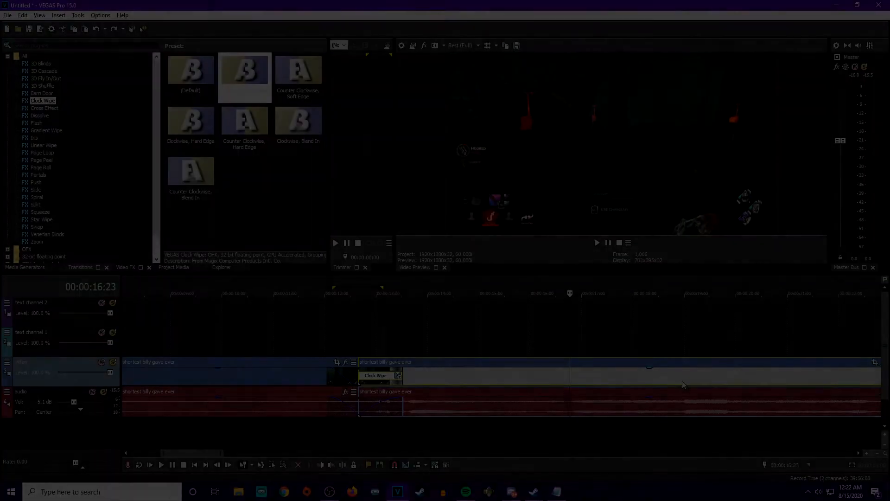
# Split the second segment at 00:00:18:28 and apply the Clock Wipe Clockwise, Soft Edge preset directly at the new cut
pyautogui.click(683, 384)
pyautogui.press('s')
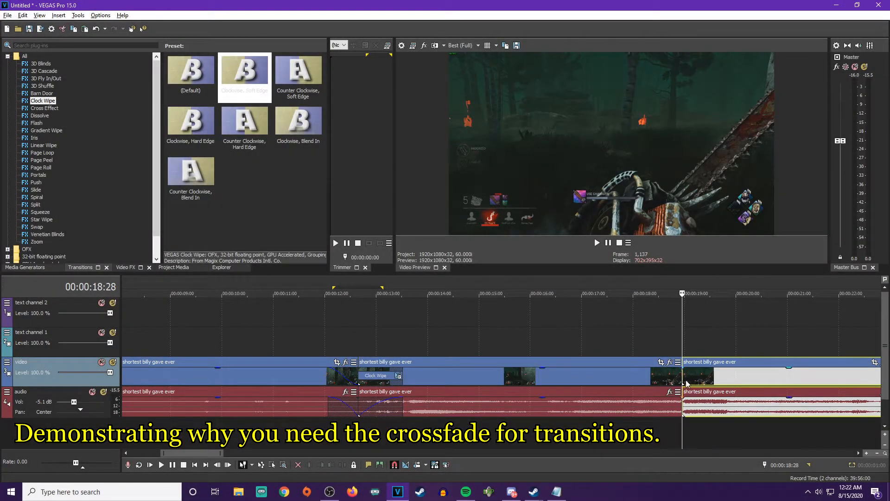
pyautogui.click(677, 379)
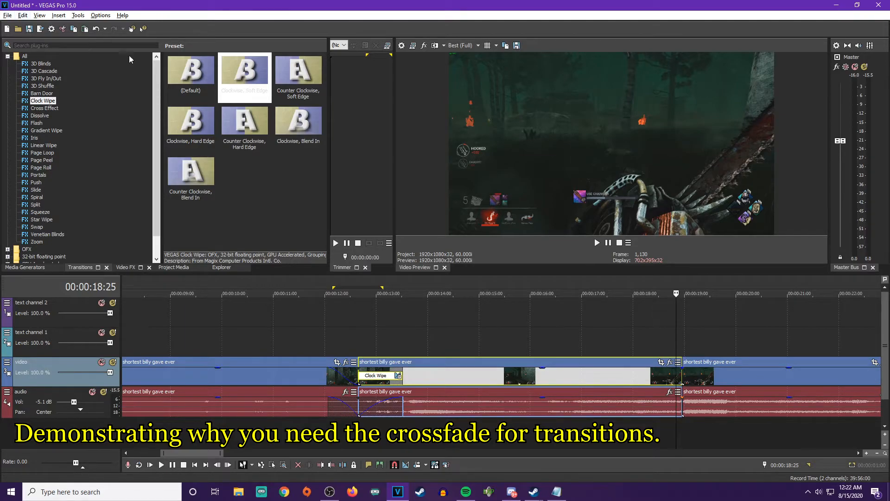
pyautogui.moveTo(245, 74); pyautogui.dragTo(683, 377)
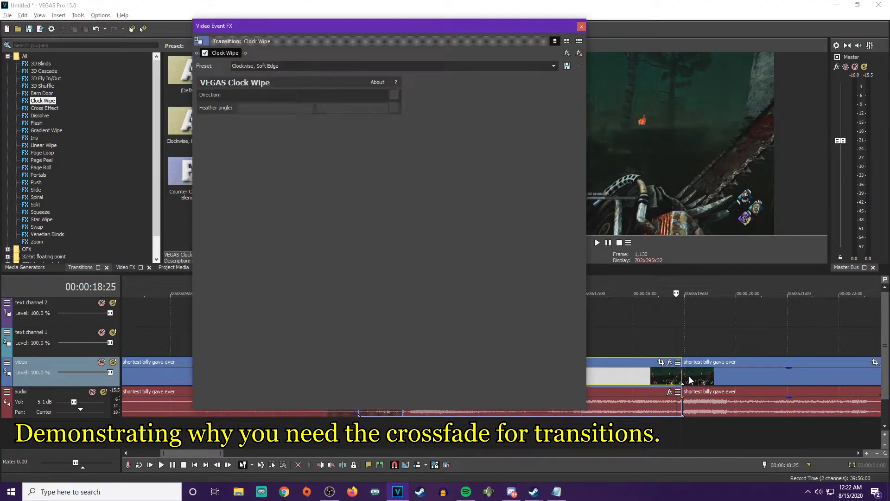
pyautogui.click(581, 26)
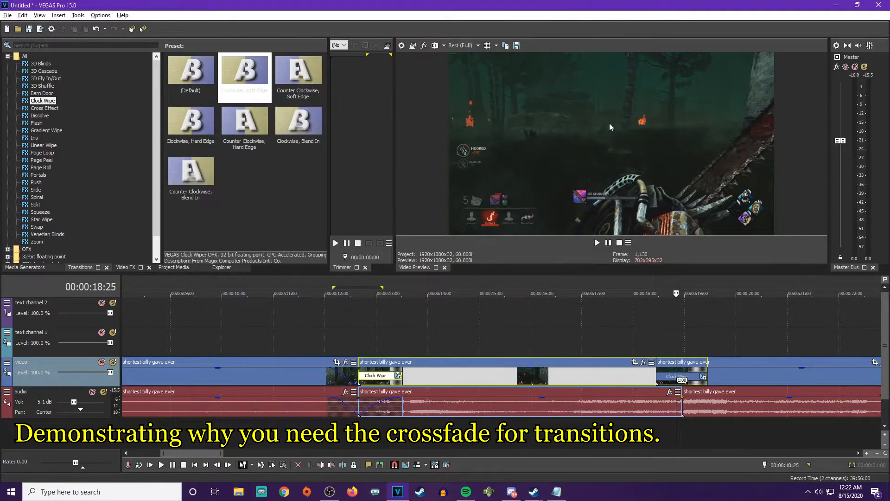
# Play back the Clock Wipe at the new cut from just before it starts, pausing after the transition
pyautogui.click(630, 339)
pyautogui.press('space')
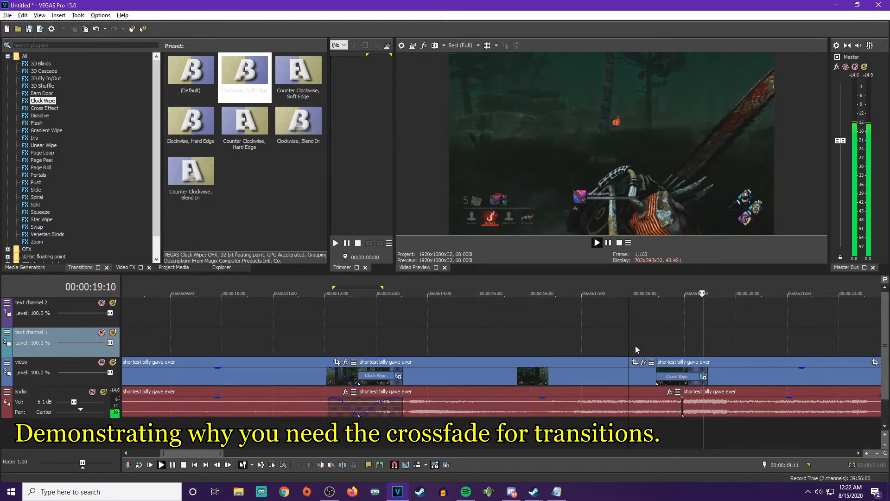
pyautogui.click(611, 244)
pyautogui.click(610, 243)
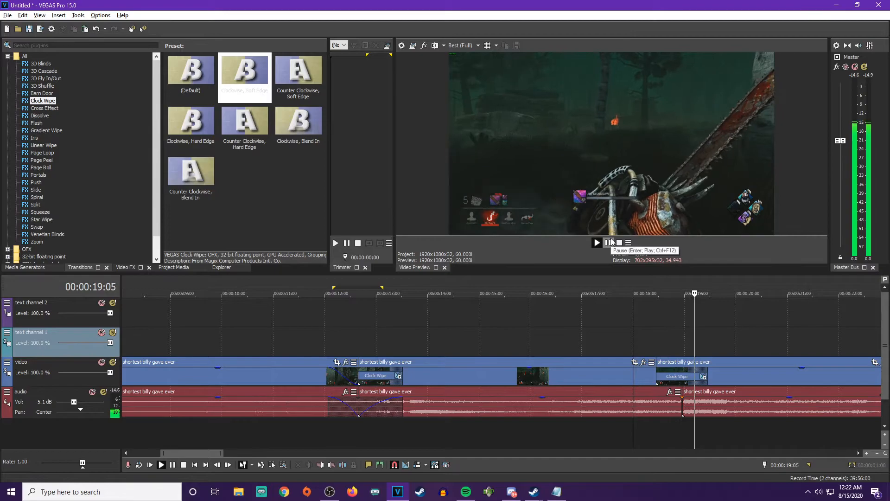
pyautogui.click(611, 243)
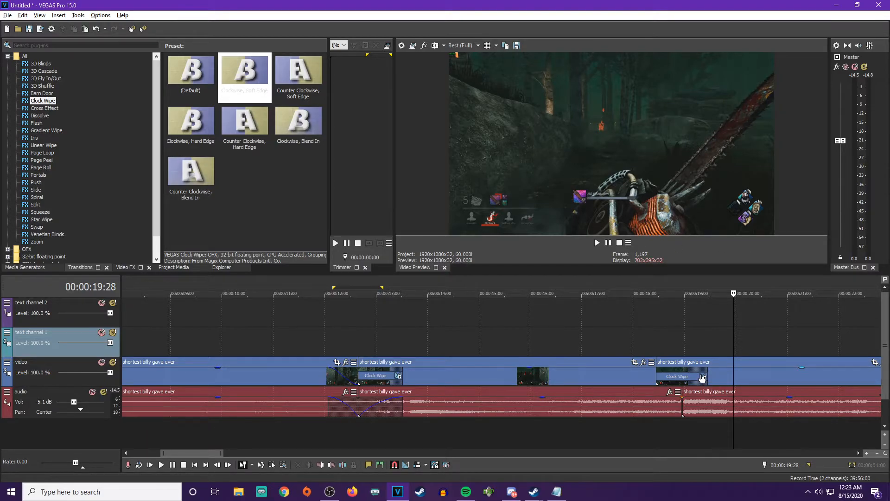
# Examine the settings of the Clock Wipe at the last cut, close them, and select the first video segment at its fade-out
pyautogui.click(702, 378)
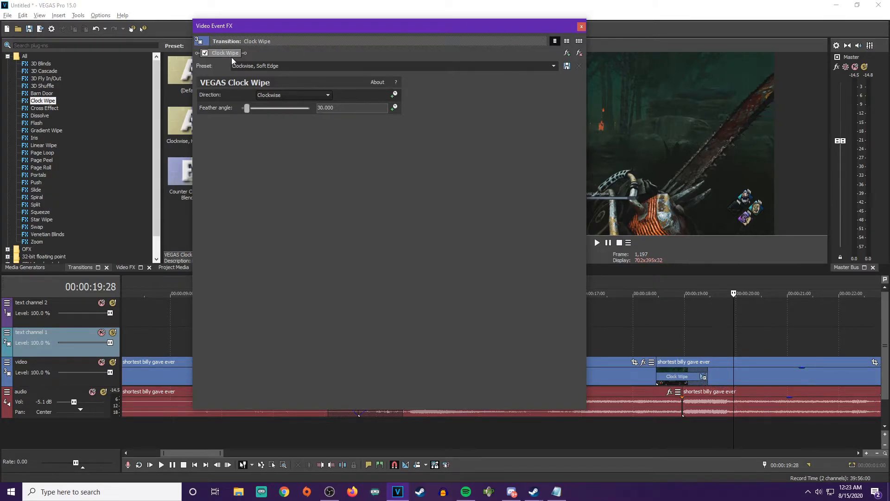
pyautogui.click(582, 27)
pyautogui.click(335, 375)
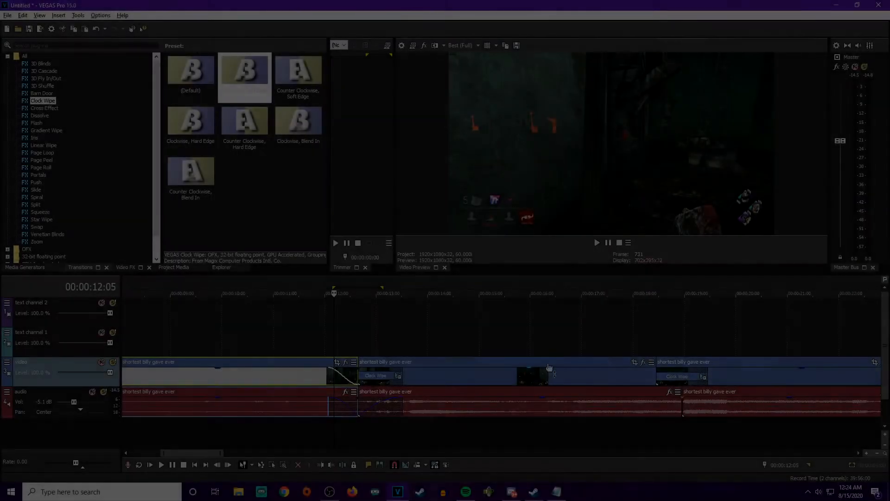
# Examine the last video segment's footage at various points between about 00:00:42 and 00:01:10
pyautogui.moveTo(191, 454); pyautogui.dragTo(306, 452)
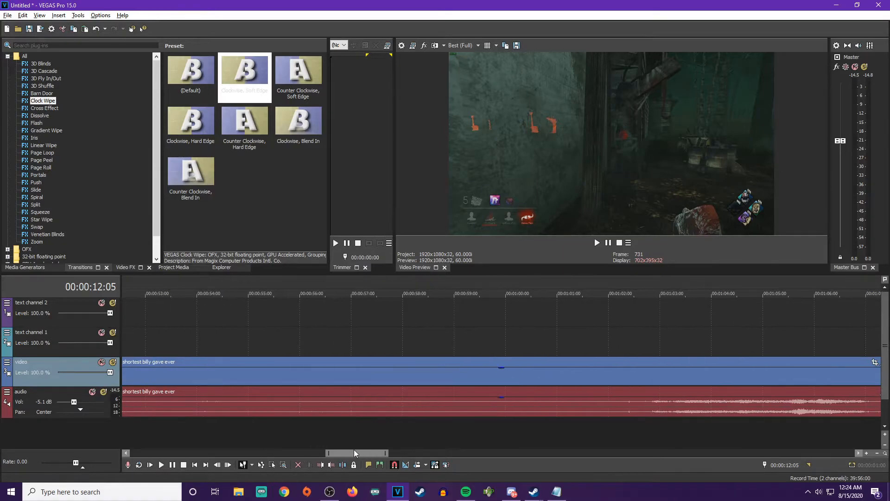
pyautogui.click(340, 382)
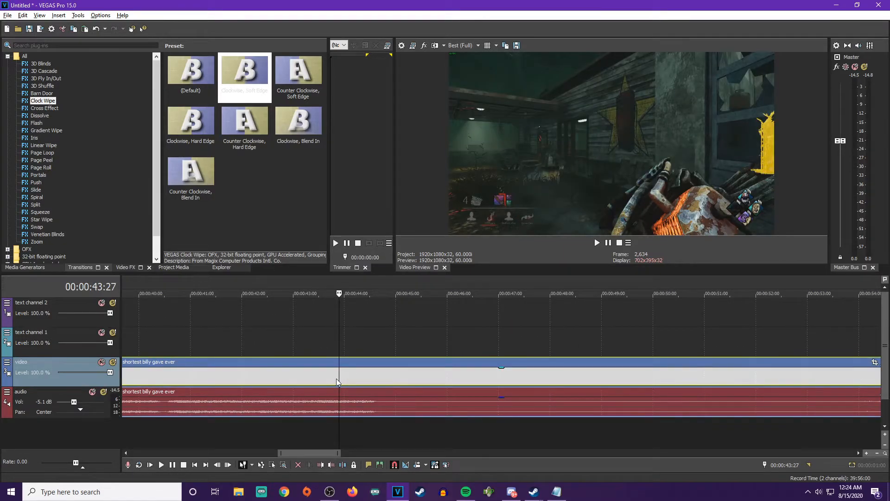
pyautogui.scroll(-5, 429, 348)
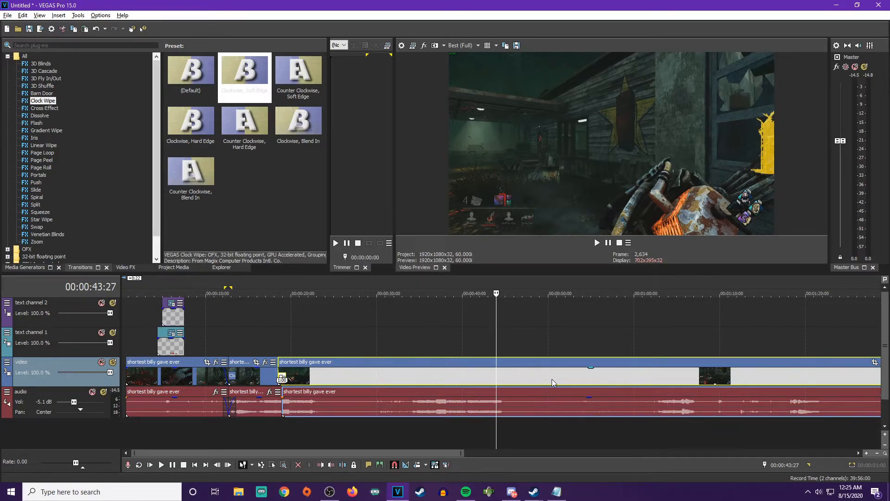
pyautogui.click(553, 379)
pyautogui.click(579, 381)
pyautogui.click(635, 381)
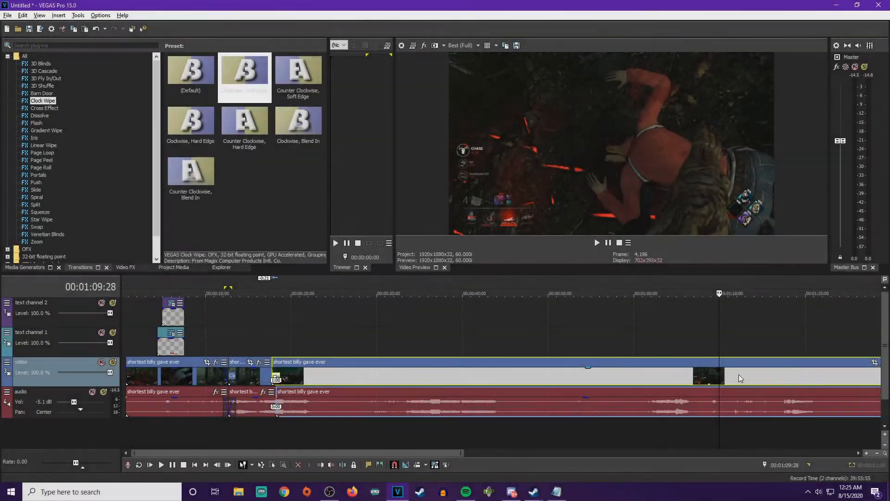
pyautogui.click(739, 375)
pyautogui.click(719, 374)
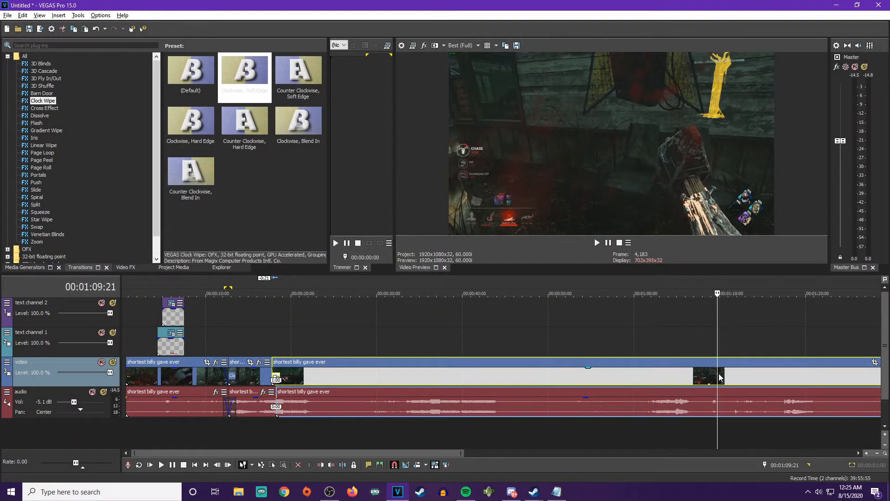
pyautogui.click(697, 374)
pyautogui.click(676, 378)
pyautogui.click(647, 377)
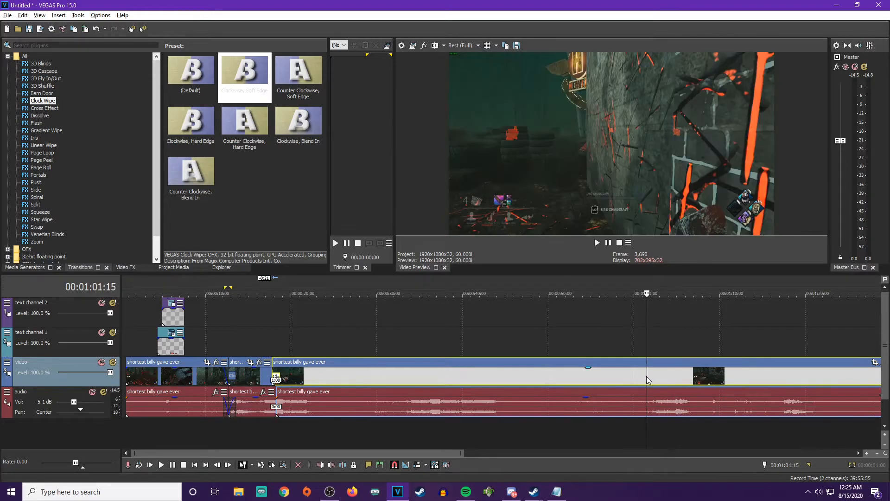
pyautogui.click(669, 373)
pyautogui.click(630, 374)
pyautogui.click(571, 373)
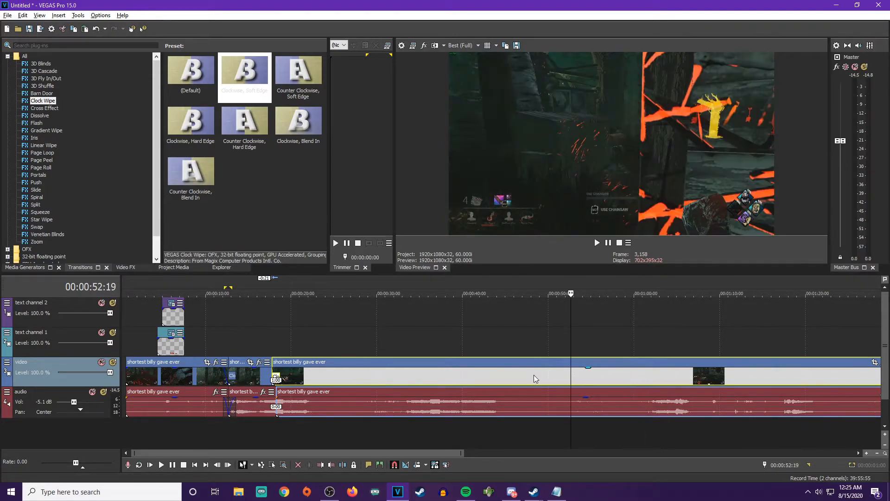
pyautogui.click(534, 375)
pyautogui.click(514, 372)
pyautogui.click(485, 372)
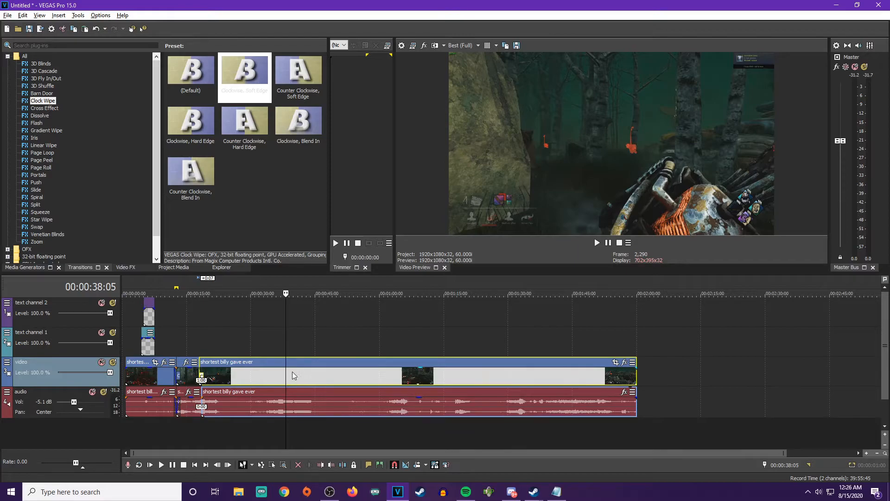
# Split the last video segment and its audio at 00:00:38:05
pyautogui.press('s')
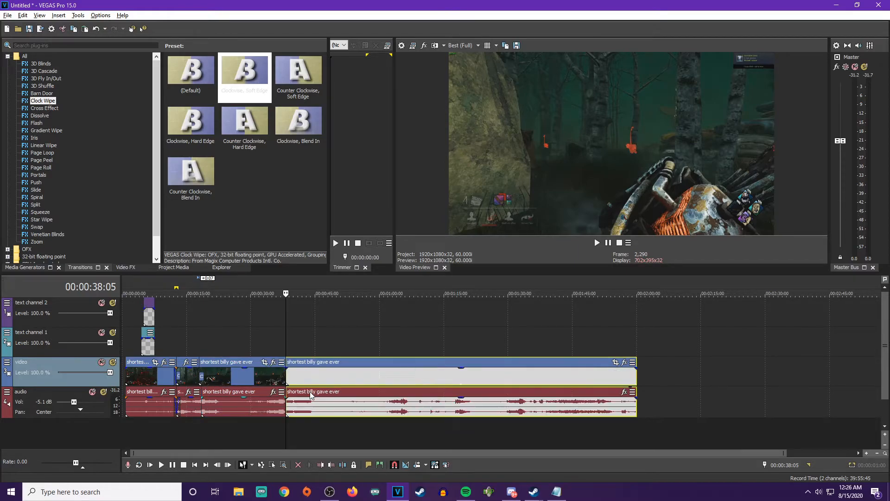
pyautogui.scroll(4, 325, 375)
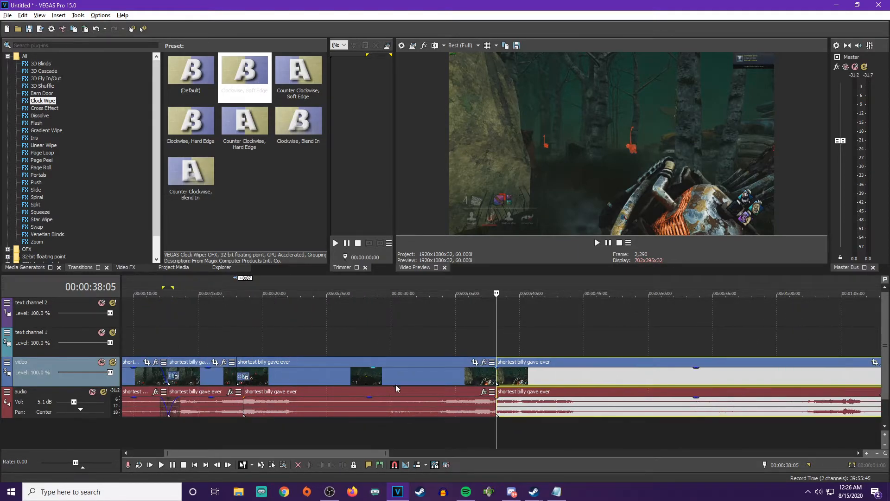
pyautogui.moveTo(372, 457); pyautogui.dragTo(450, 463)
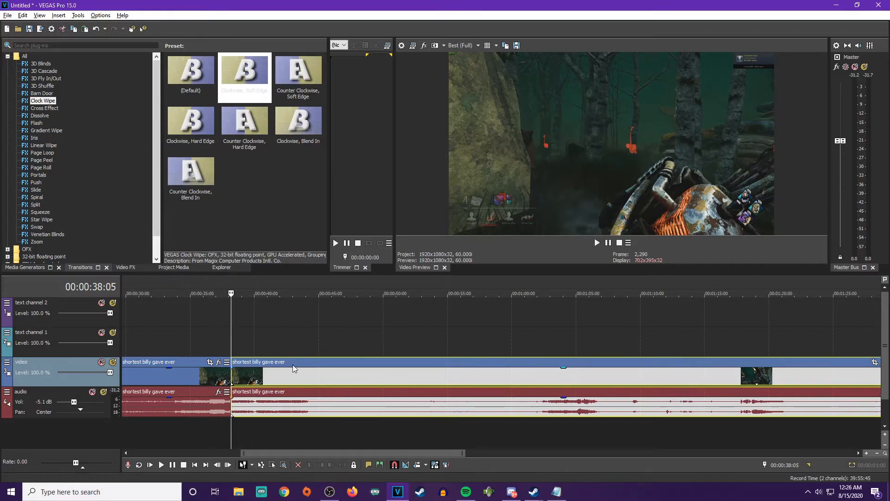
# Split the last segment and its audio again at 00:00:39:01 to isolate a short clip
pyautogui.click(290, 377)
pyautogui.click(275, 380)
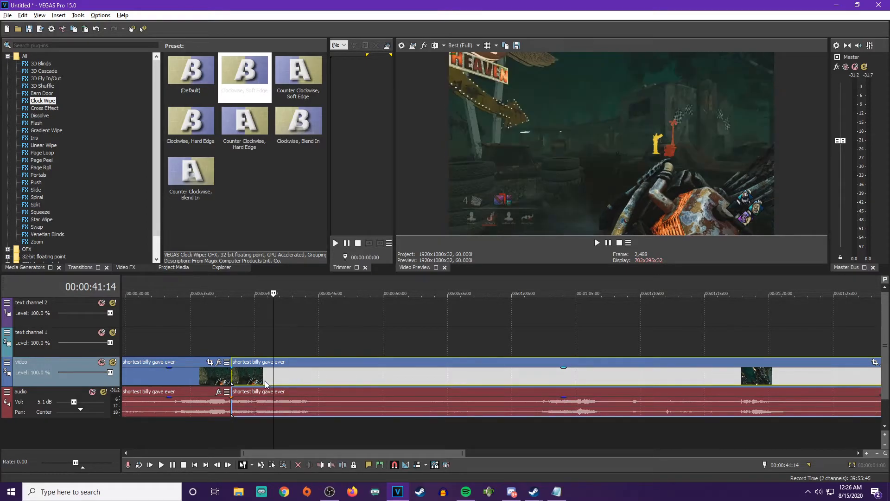
pyautogui.click(256, 381)
pyautogui.click(241, 378)
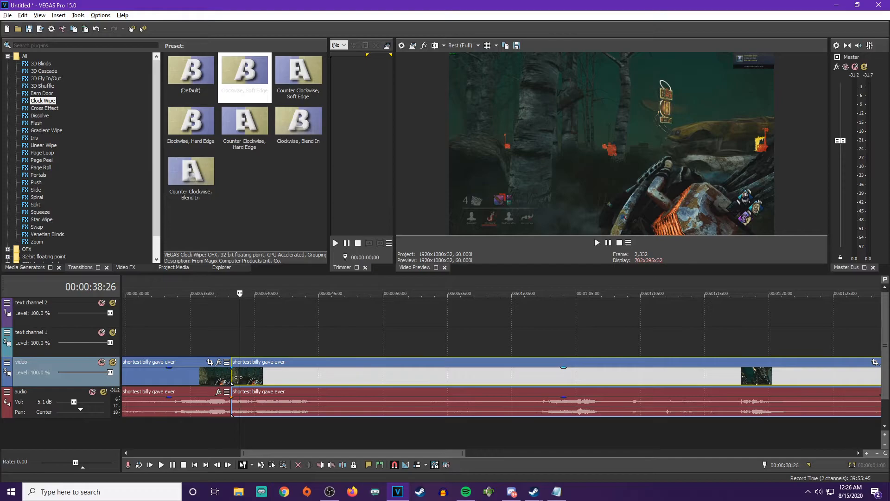
pyautogui.click(242, 379)
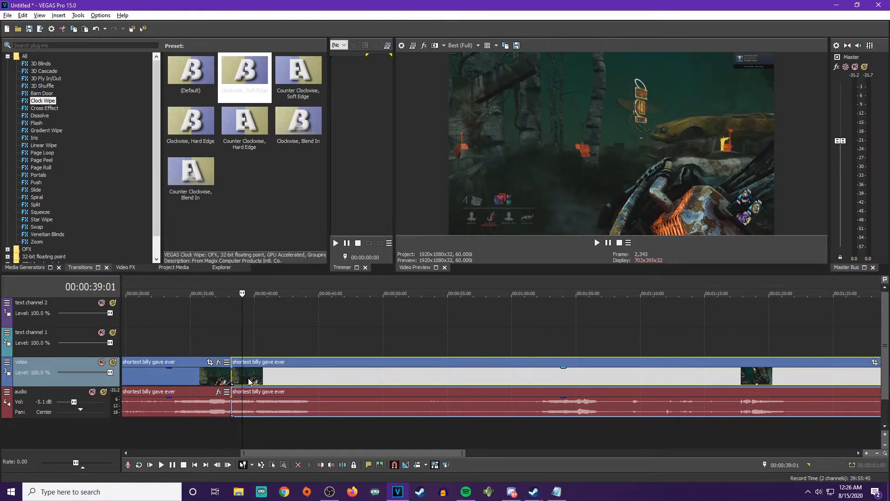
pyautogui.press('s')
pyautogui.scroll(1, 243, 385)
pyautogui.scroll(2, 244, 385)
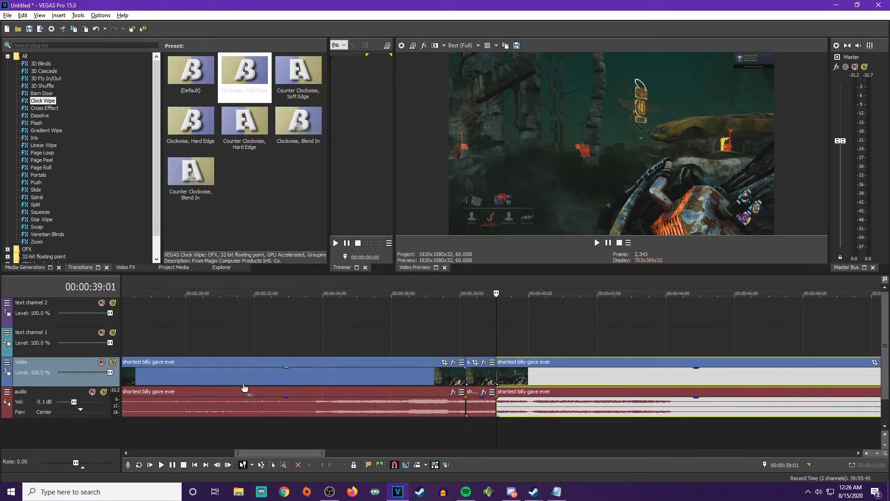
pyautogui.scroll(2, 498, 389)
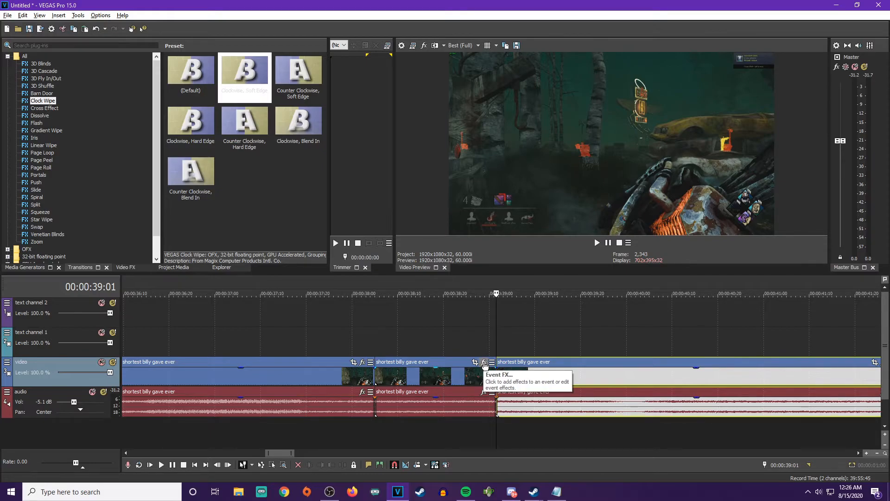
# Open the short clip's Video Event FX settings on Pan/Crop without adding any plug-in
pyautogui.click(485, 364)
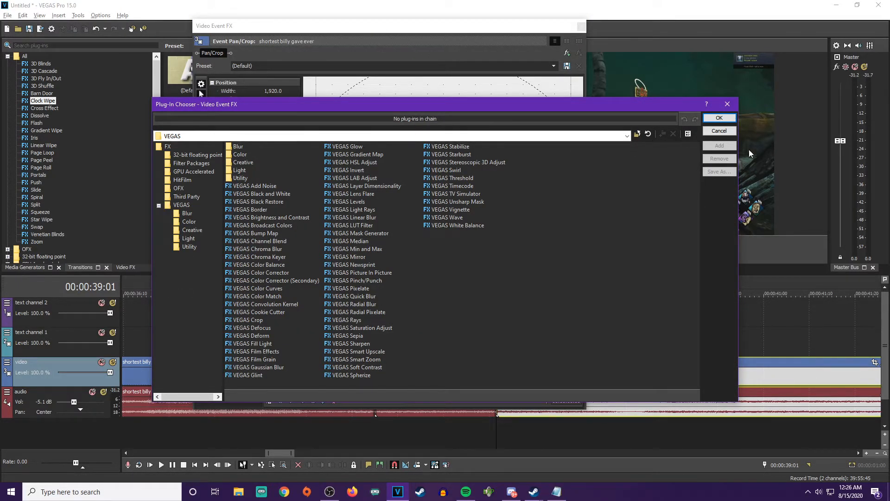
pyautogui.click(728, 106)
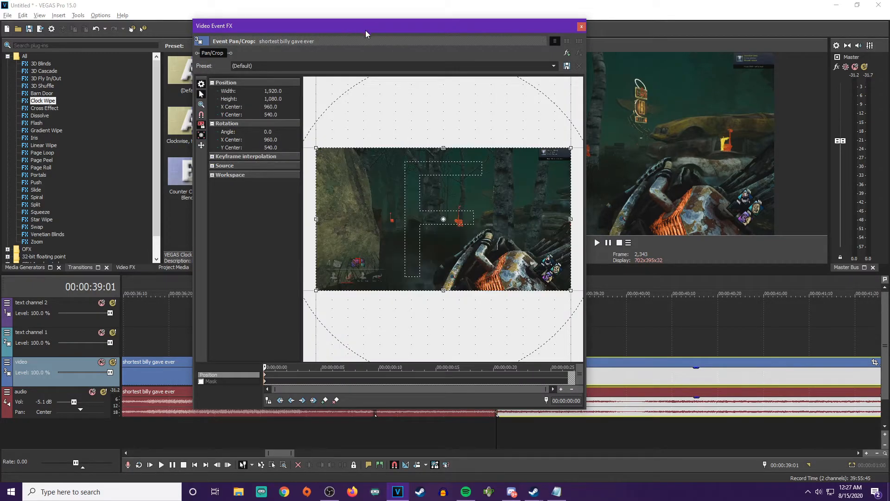
pyautogui.moveTo(371, 32); pyautogui.dragTo(355, 34)
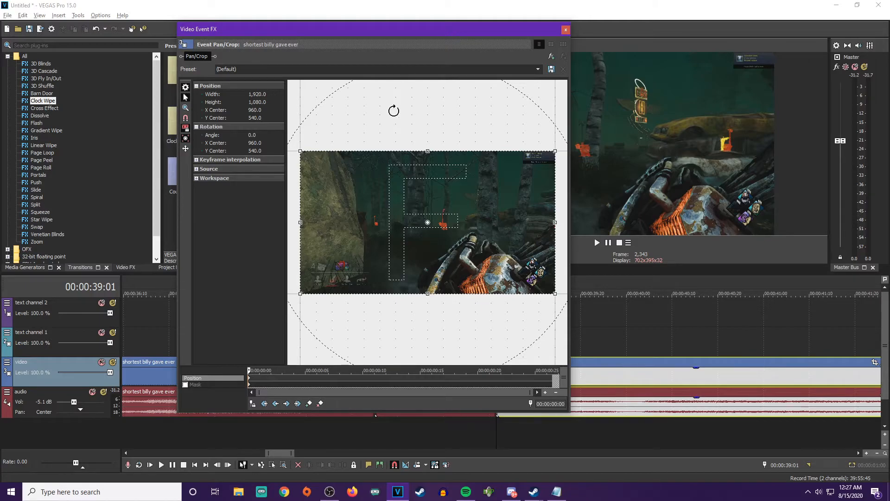
# Crop the short clip's frame to about 698 by 393, centred at about 559, 511, and close its effect settings
pyautogui.scroll(-10, 393, 110)
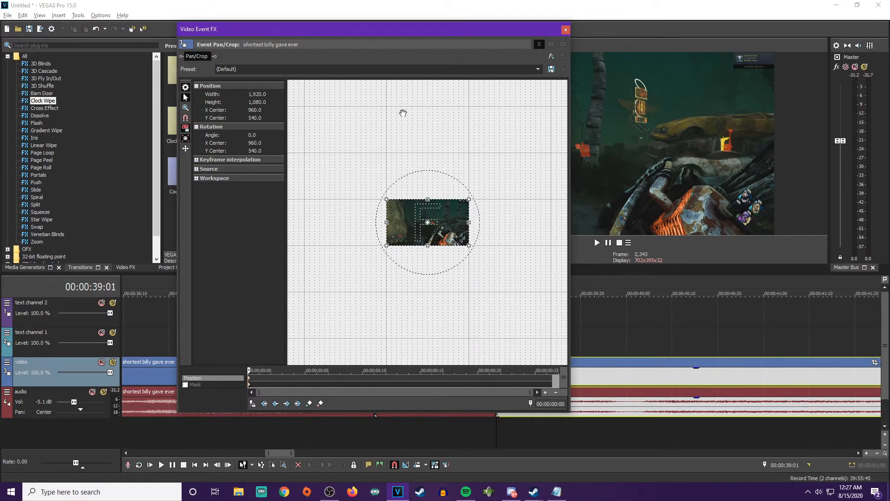
pyautogui.scroll(-4, 403, 116)
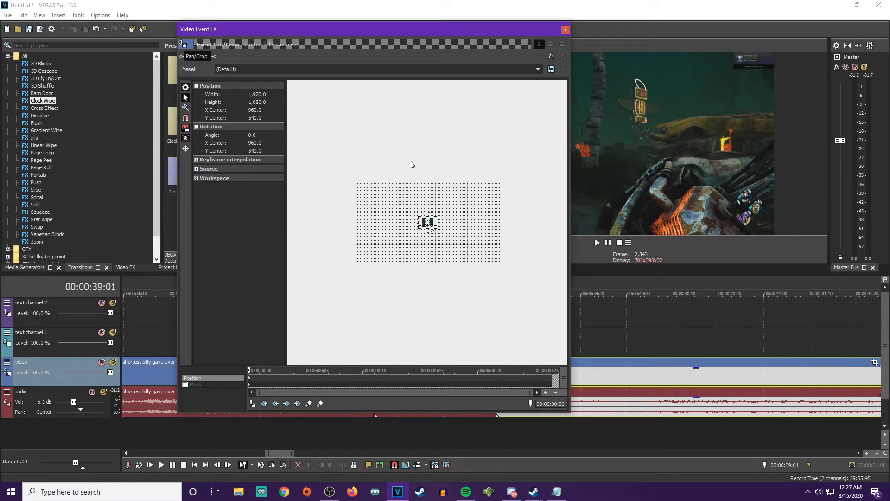
pyautogui.scroll(8, 449, 207)
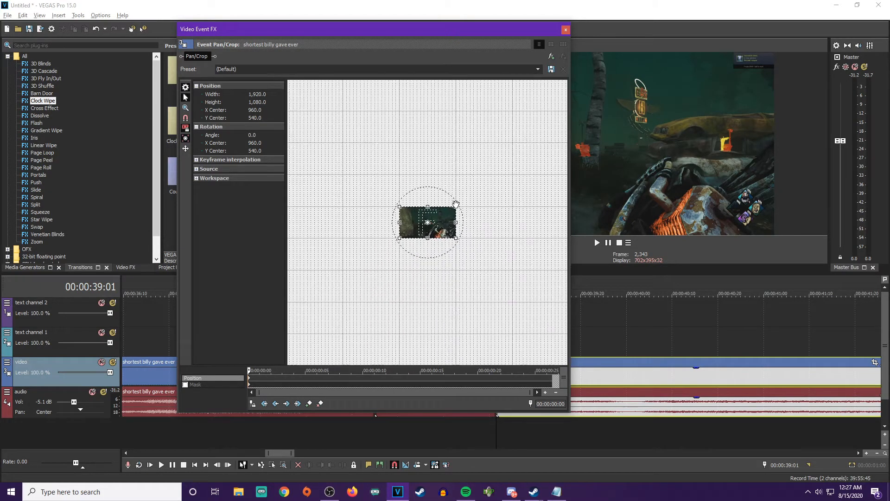
pyautogui.scroll(6, 515, 186)
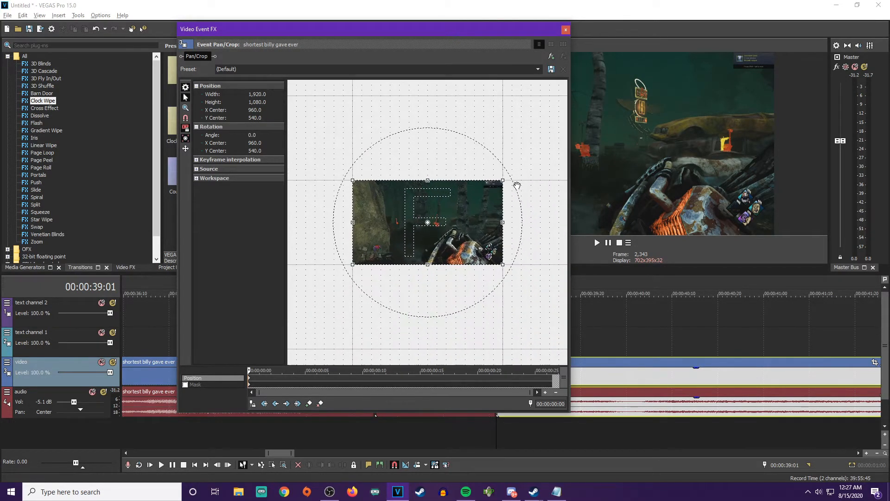
pyautogui.scroll(1, 537, 187)
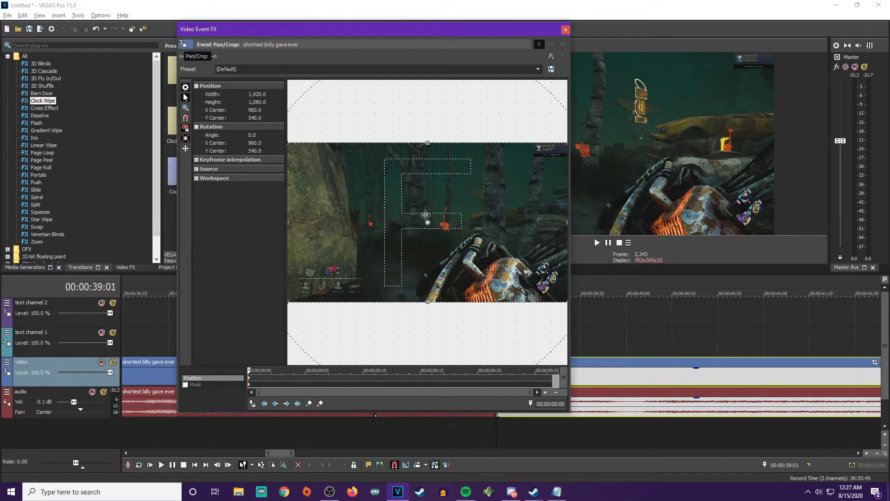
pyautogui.scroll(-5, 431, 213)
pyautogui.moveTo(458, 223); pyautogui.dragTo(427, 223)
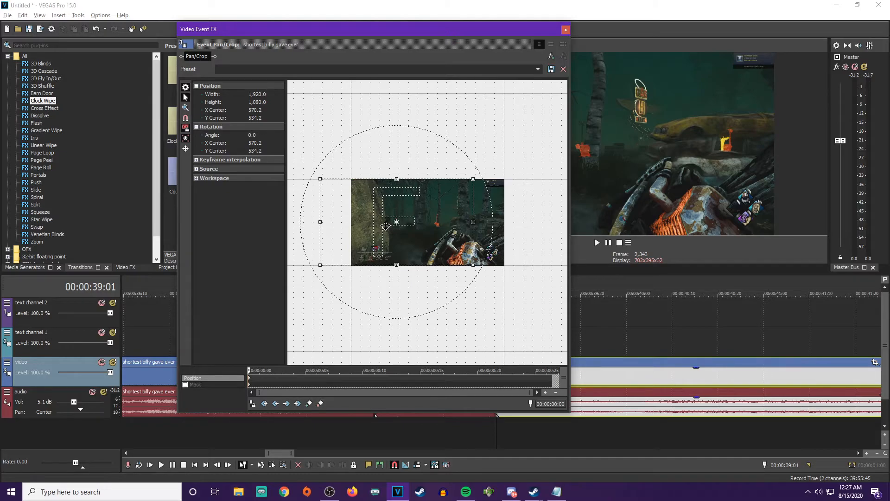
pyautogui.moveTo(329, 182); pyautogui.dragTo(370, 206)
pyautogui.moveTo(416, 226); pyautogui.dragTo(416, 225)
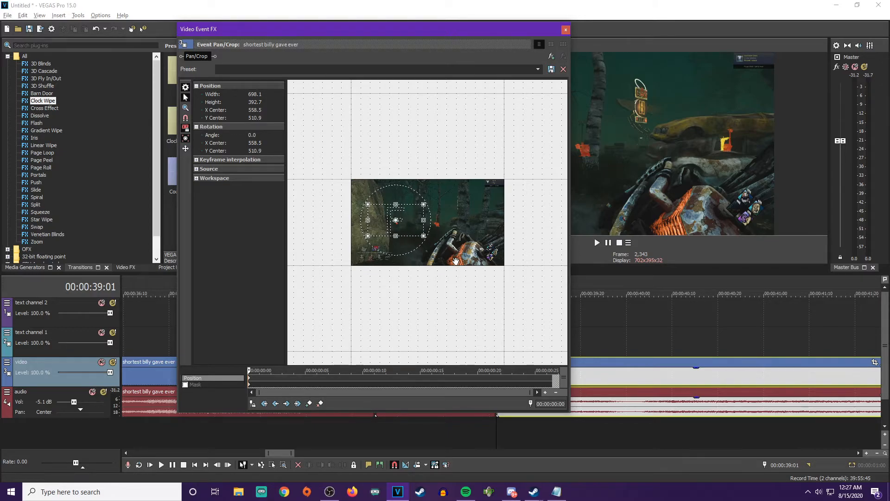
pyautogui.moveTo(333, 390); pyautogui.dragTo(510, 388)
pyautogui.click(566, 30)
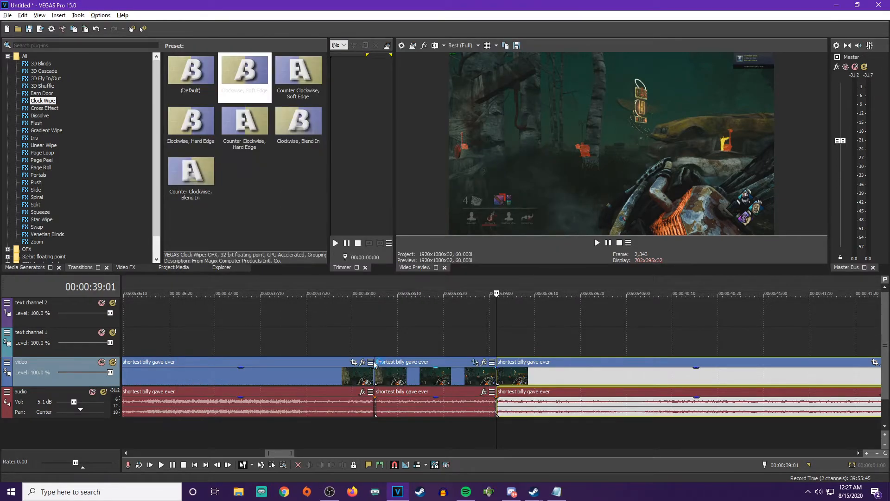
# Play back the cropped short clip from its start at 00:00:38:05 and try to reopen its event effects
pyautogui.click(317, 331)
pyautogui.press('space')
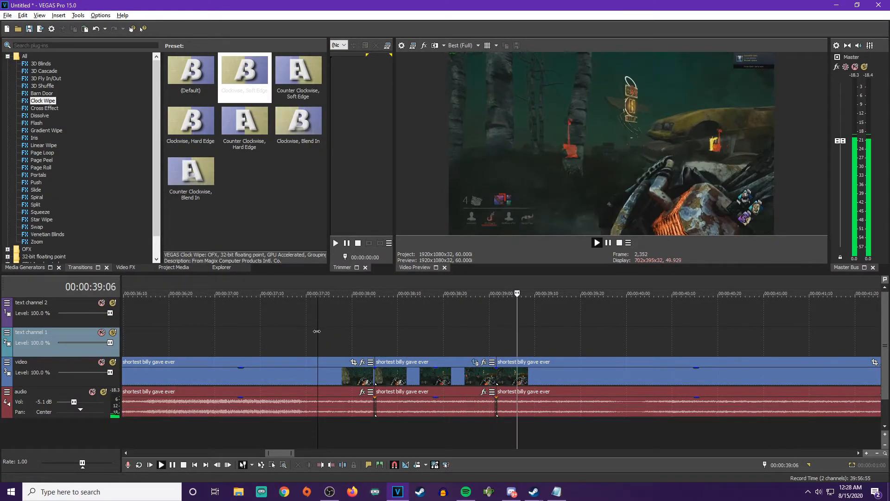
pyautogui.press('Return')
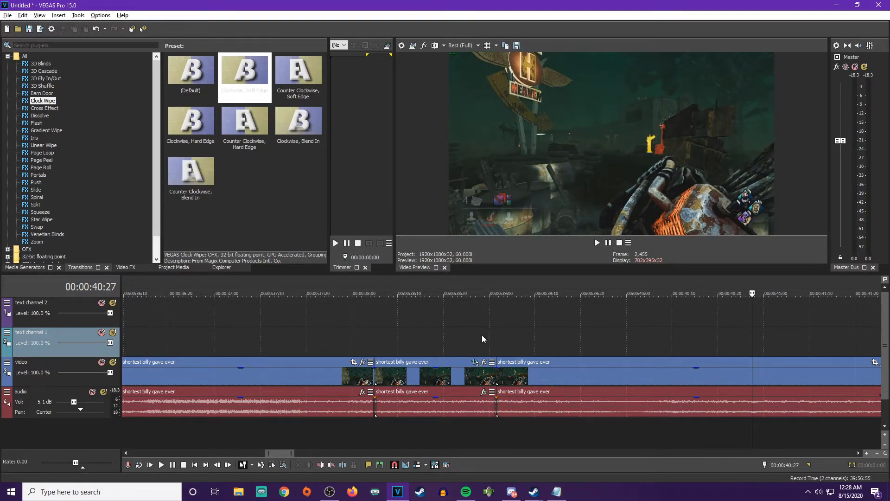
pyautogui.click(375, 316)
pyautogui.press('space')
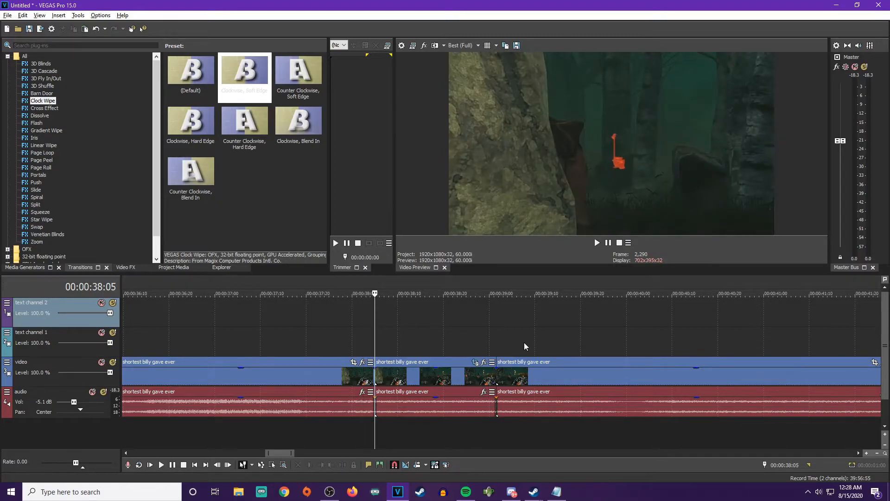
pyautogui.click(379, 330)
pyautogui.click(375, 330)
pyautogui.press('space')
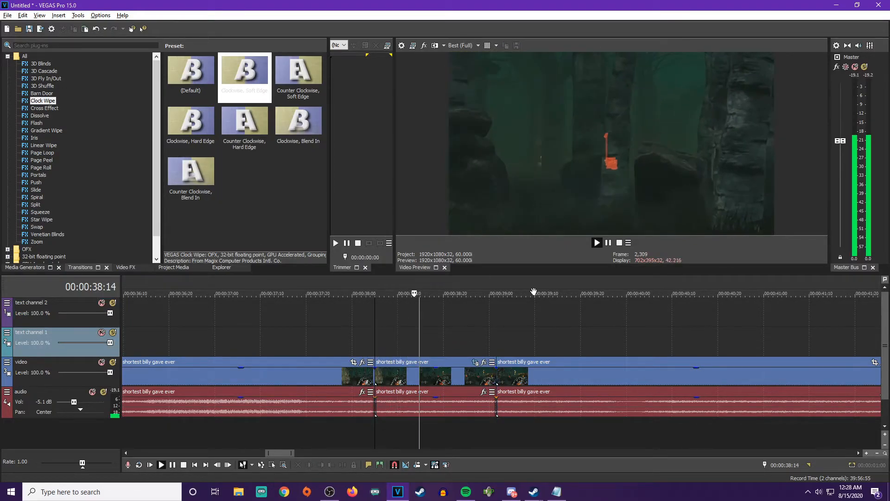
pyautogui.click(606, 244)
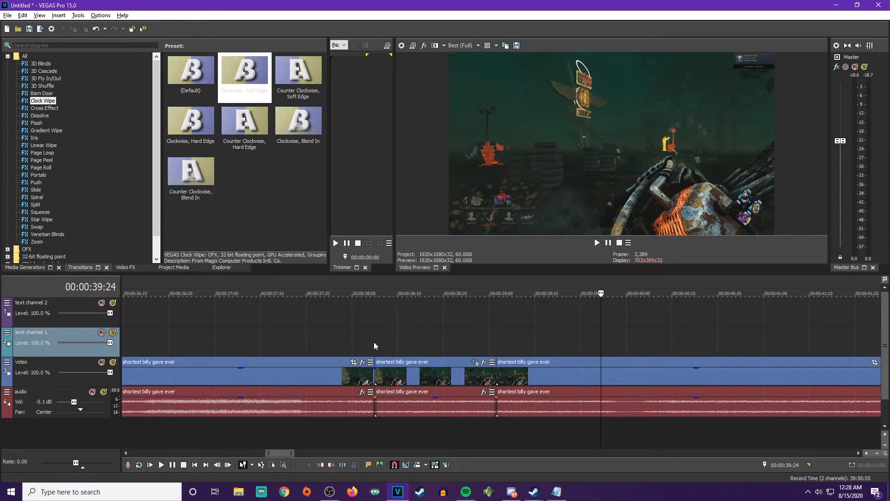
pyautogui.click(485, 362)
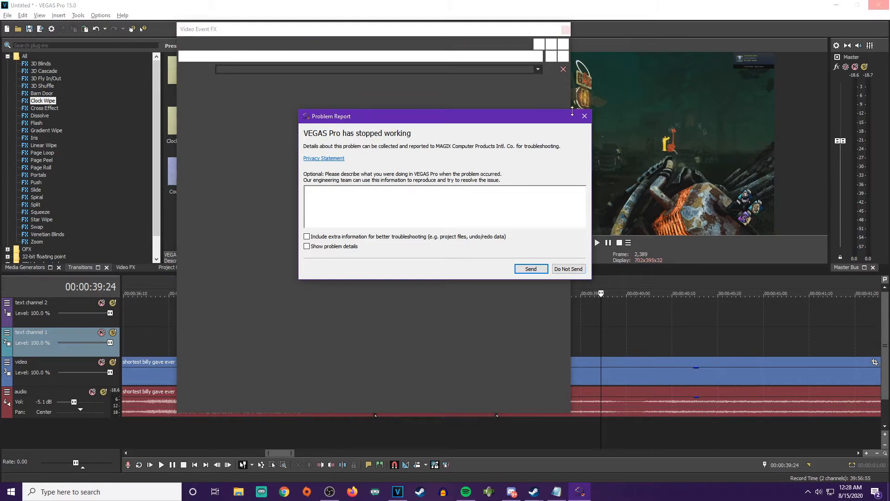
# Restart VEGAS Pro, dismiss the news message and restore the autosaved project
pyautogui.click(5, 15)
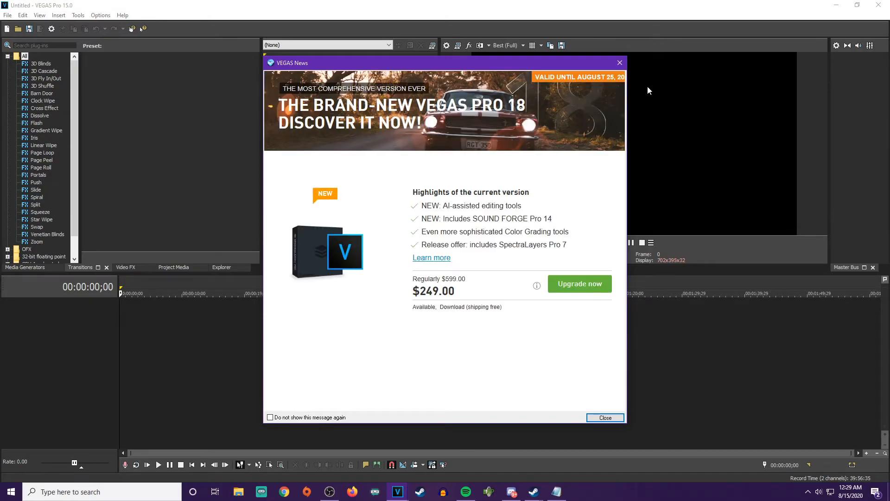
pyautogui.click(624, 112)
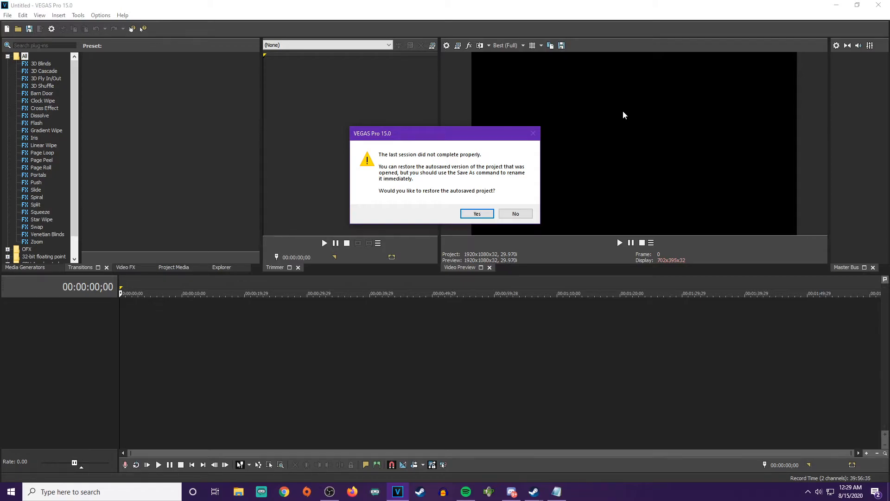
pyautogui.click(477, 213)
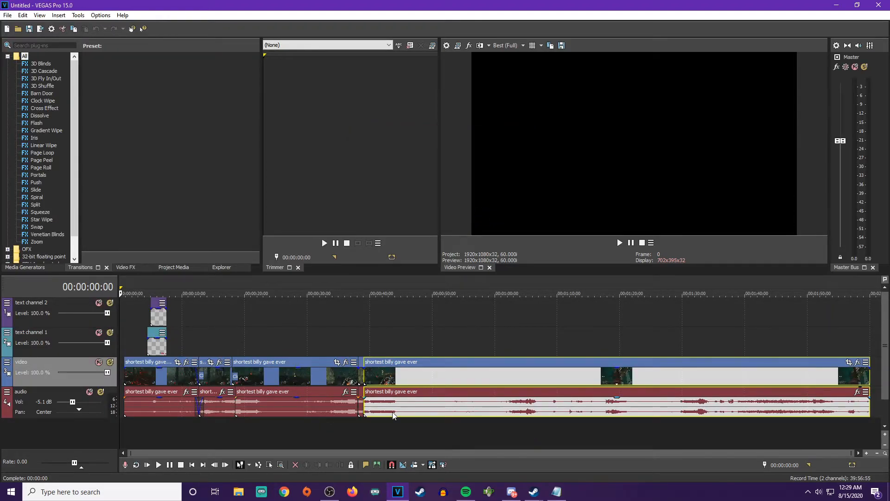
# Save the restored project as blahblah1 in the My Works folder
pyautogui.scroll(2, 359, 389)
pyautogui.scroll(2, 359, 388)
pyautogui.moveTo(282, 454); pyautogui.dragTo(414, 457)
pyautogui.click(8, 14)
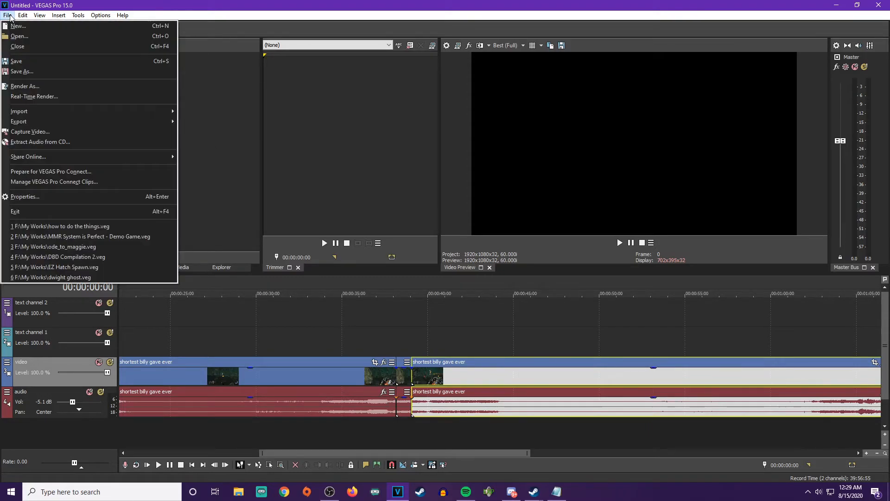
pyautogui.click(37, 71)
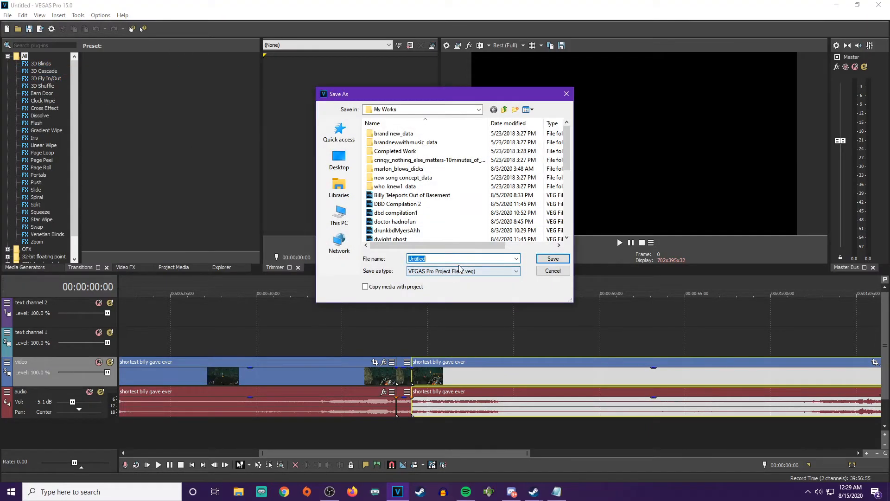
pyautogui.write('blahal')
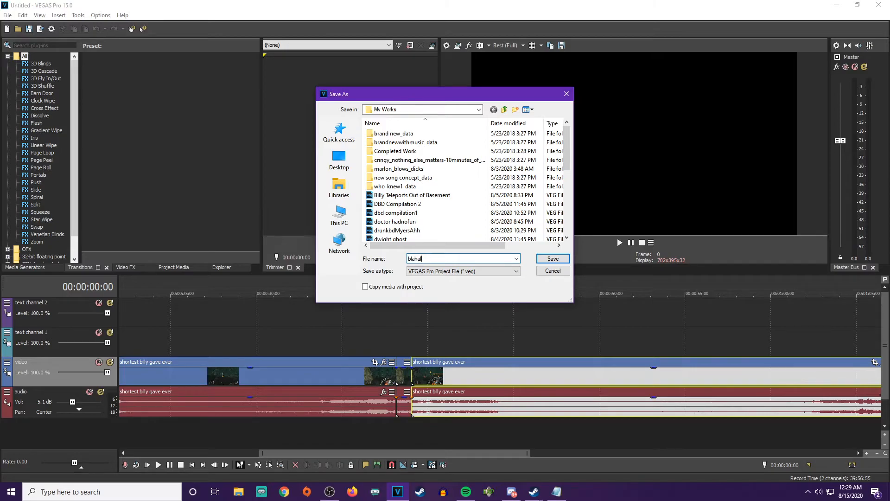
pyautogui.write('ah1')
pyautogui.click(566, 258)
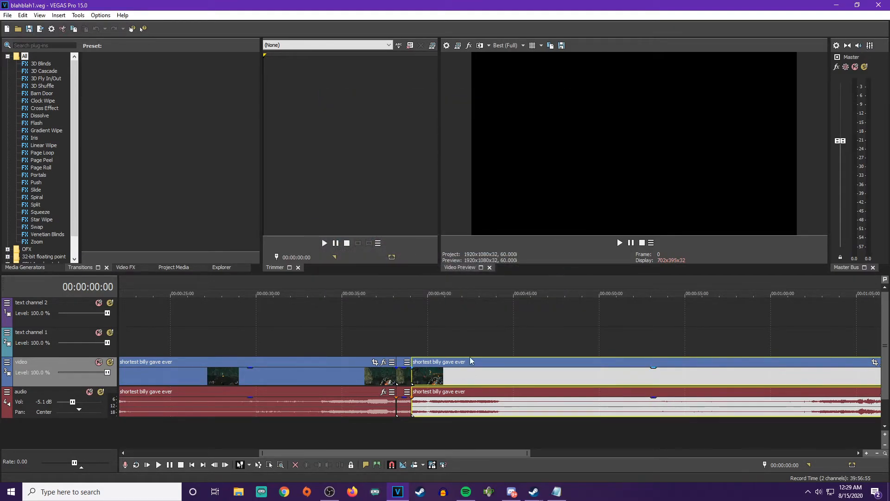
# Review the footage around the short clip and from about 00:01:00, and split the last segment and its audio at 00:01:41:23
pyautogui.click(397, 334)
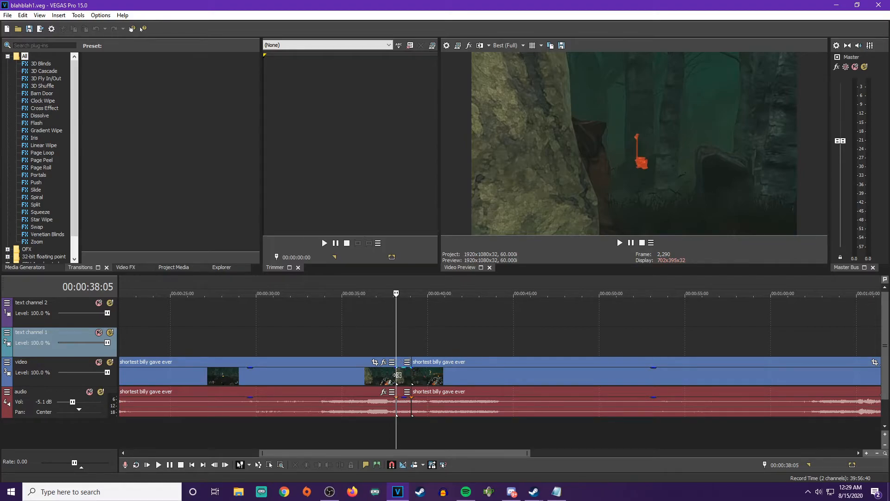
pyautogui.moveTo(439, 452)
pyautogui.mouseDown()
pyautogui.moveTo(532, 452)
pyautogui.moveTo(277, 438)
pyautogui.moveTo(678, 471)
pyautogui.moveTo(426, 452)
pyautogui.mouseUp()
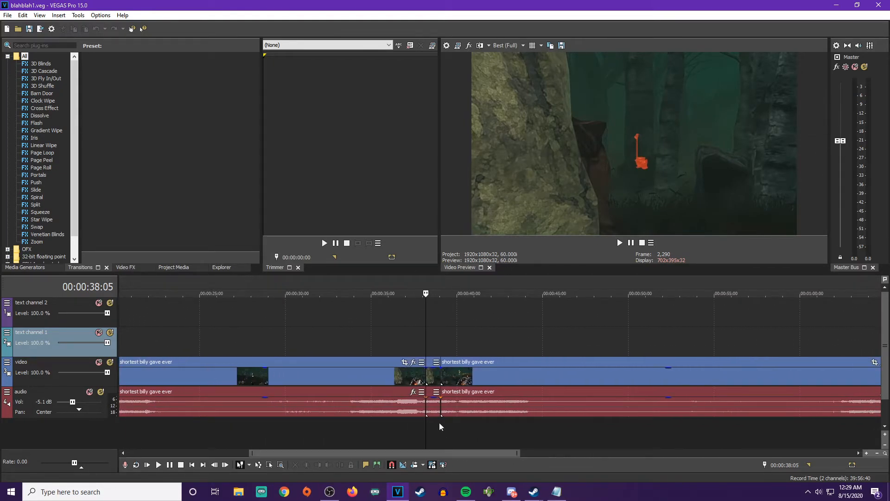
pyautogui.click(400, 348)
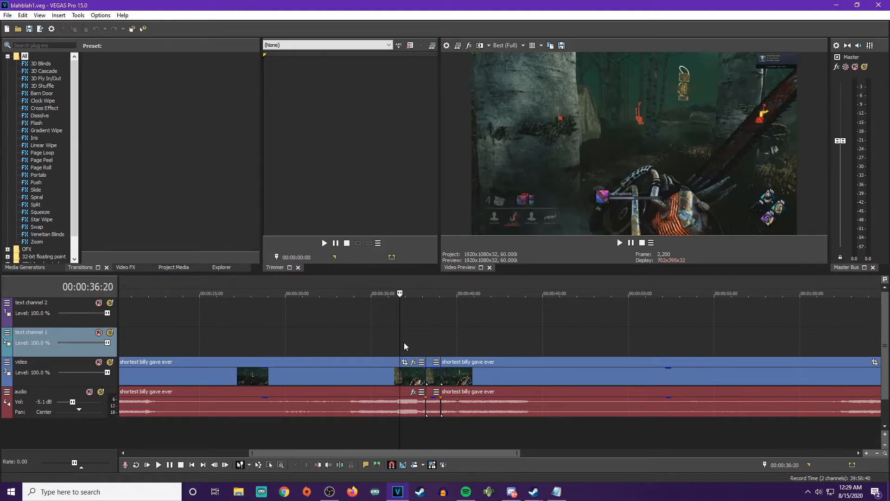
pyautogui.moveTo(500, 453); pyautogui.dragTo(588, 458)
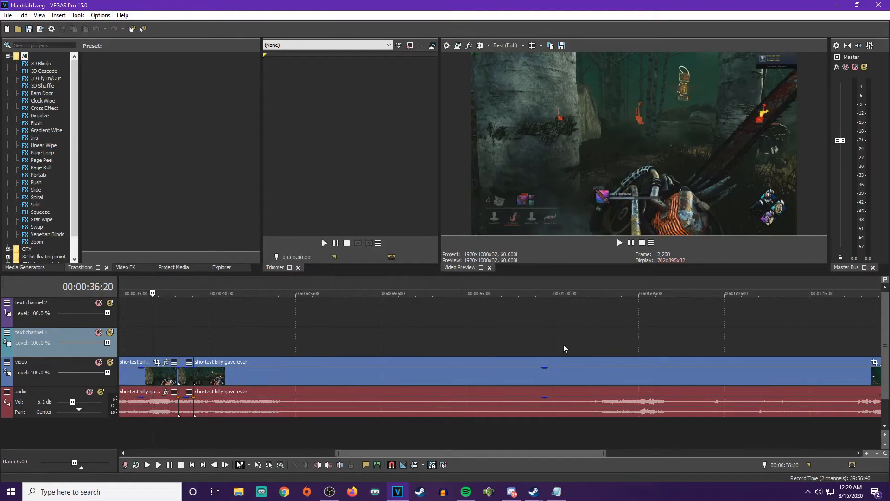
pyautogui.click(564, 344)
pyautogui.press('space')
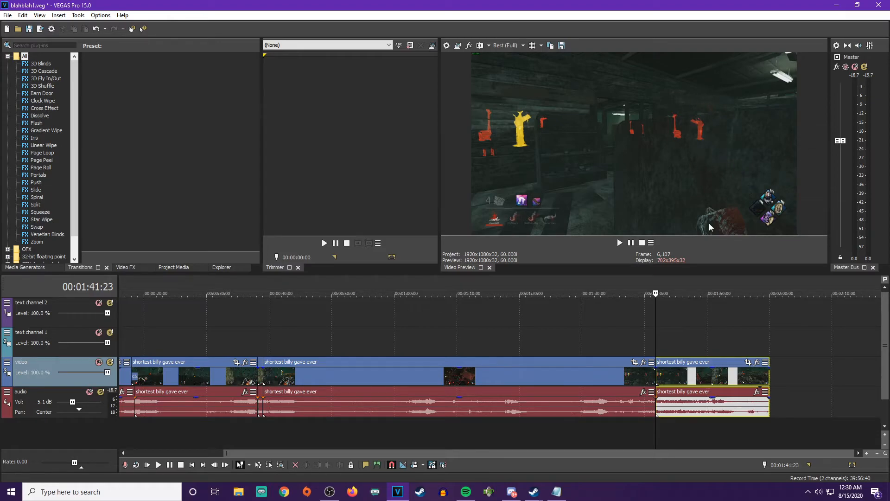
# Split the last segment and its audio at 00:01:48:18
pyautogui.click(710, 383)
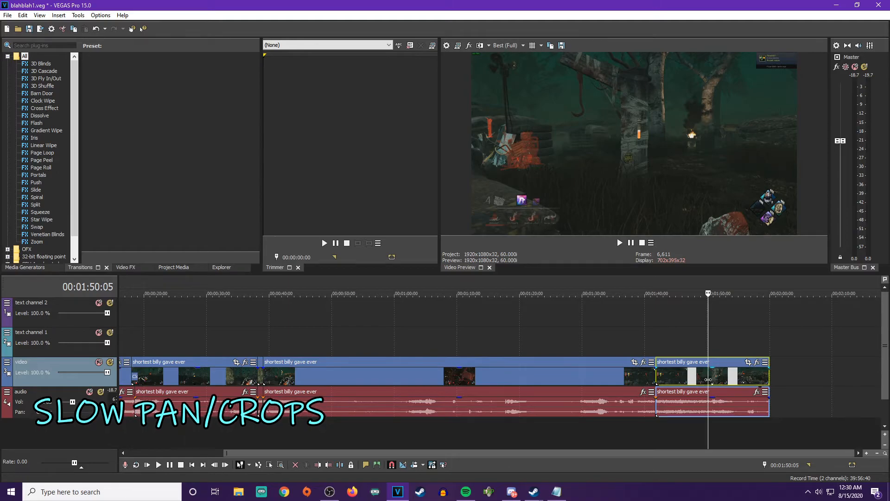
pyautogui.click(699, 380)
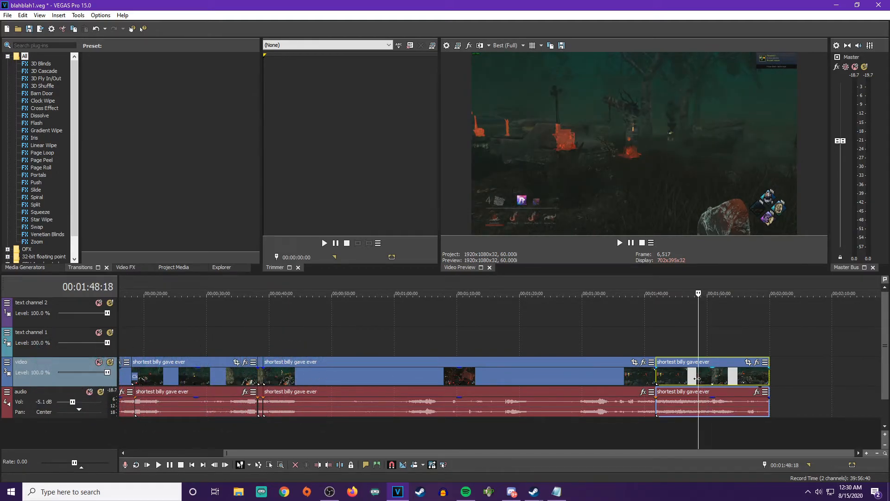
pyautogui.press('s')
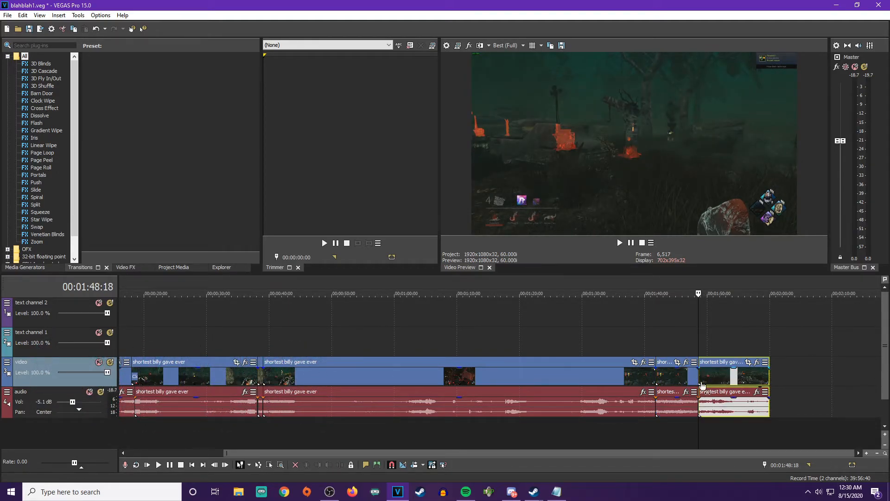
# Open the Pan/Crop settings of the clip starting at 00:01:41:23 without adding any plug-in
pyautogui.click(660, 378)
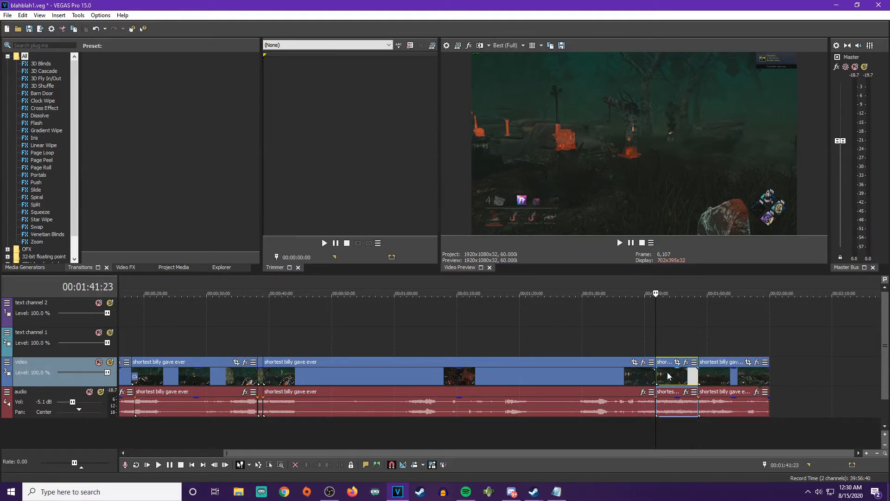
pyautogui.click(687, 363)
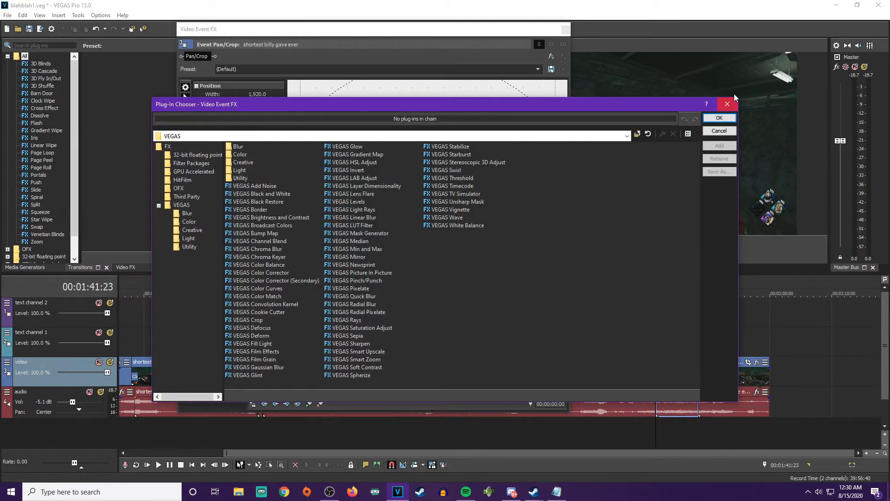
pyautogui.click(731, 103)
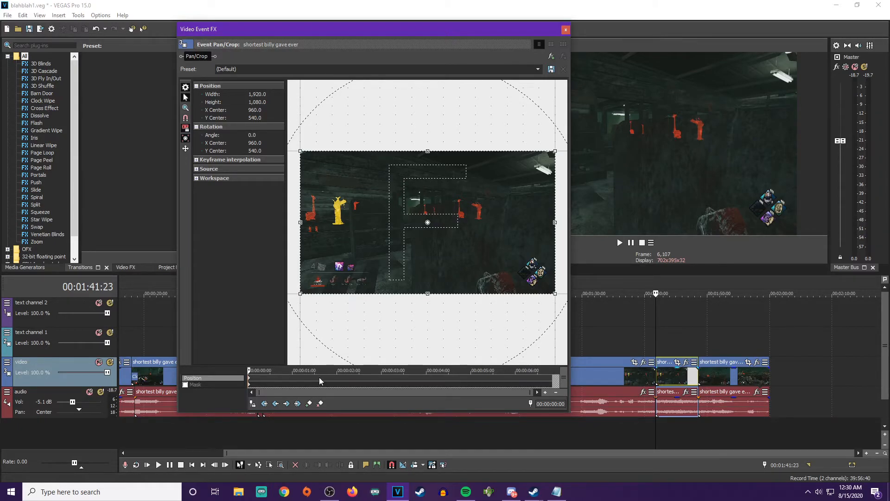
# Add Position keyframes at 00:00:00:03 and 00:00:06:12 in the Pan/Crop timeline of the clip starting at 00:01:41:23
pyautogui.click(310, 404)
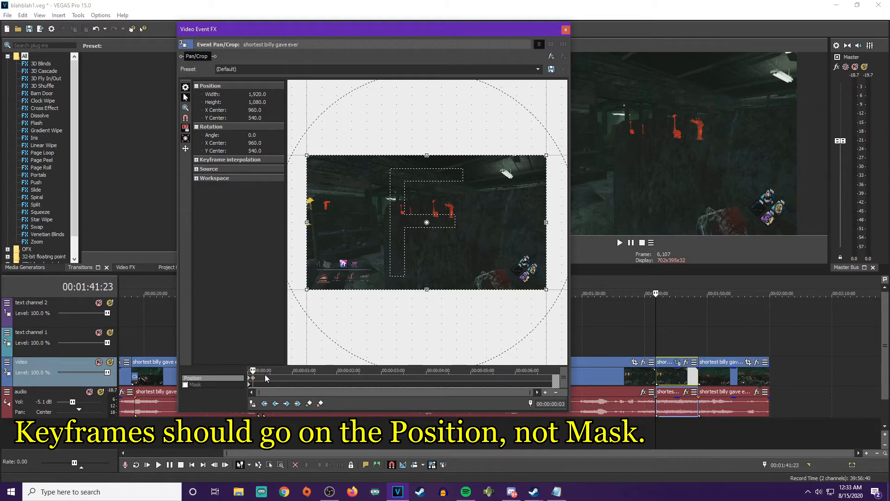
pyautogui.click(441, 380)
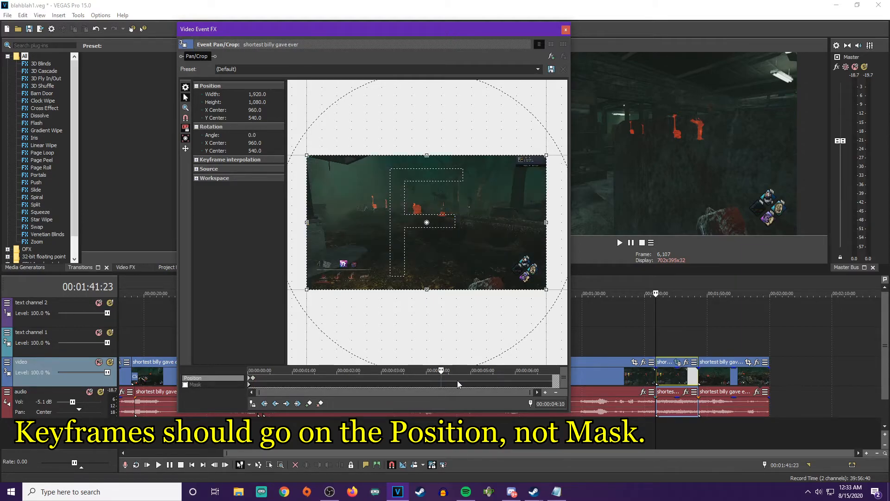
pyautogui.click(251, 379)
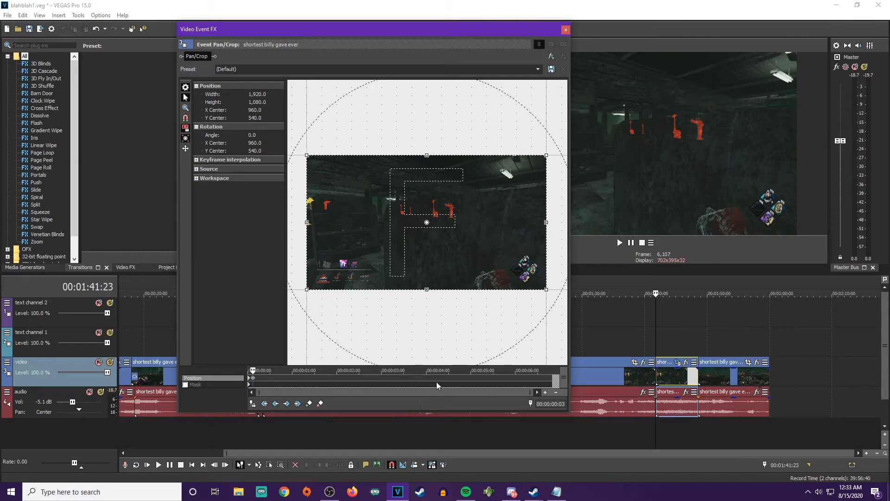
pyautogui.moveTo(438, 378); pyautogui.dragTo(539, 380)
pyautogui.click(509, 377)
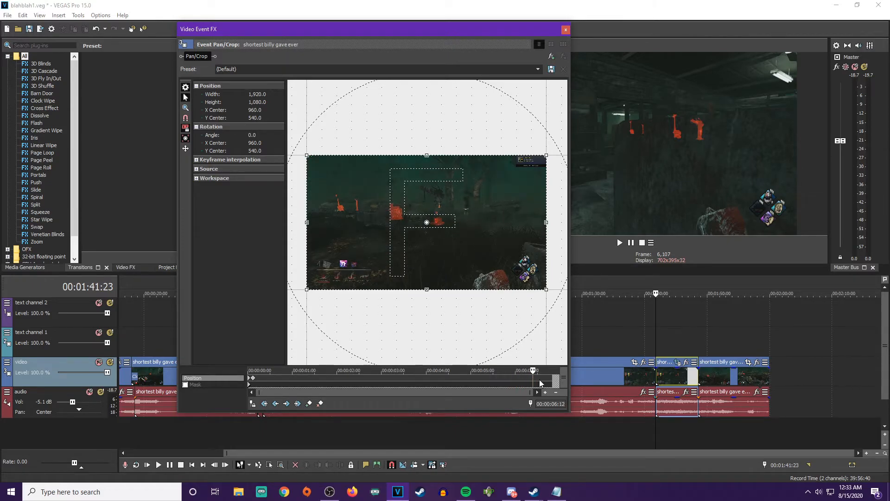
pyautogui.click(310, 404)
# Delete the Position keyframe at 00:00:00:03 from the clip's Pan/Crop timeline
pyautogui.click(253, 378)
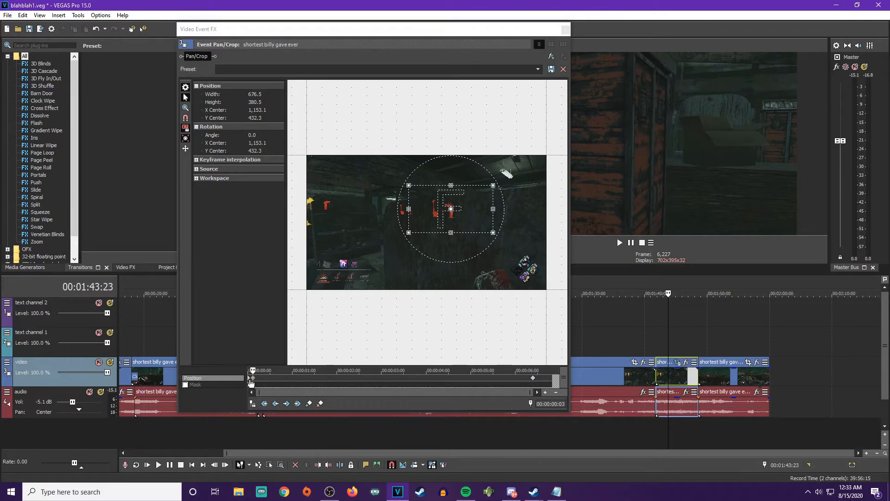
pyautogui.rightClick(251, 381)
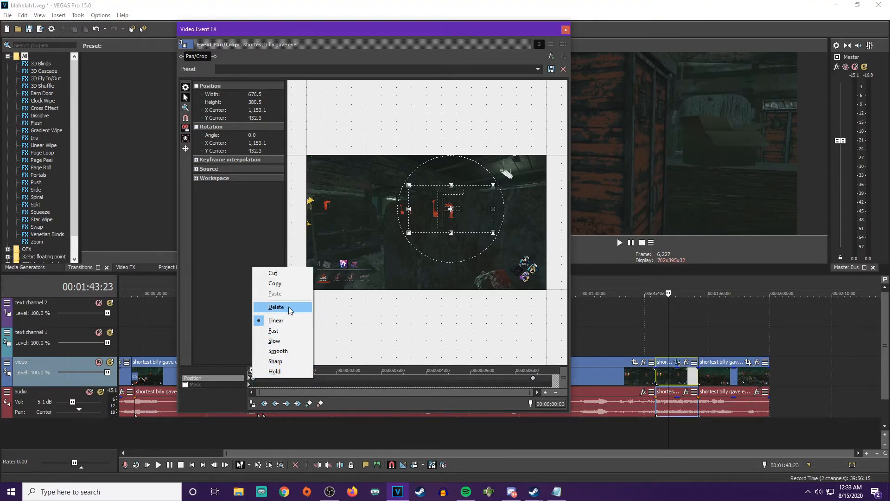
pyautogui.click(276, 307)
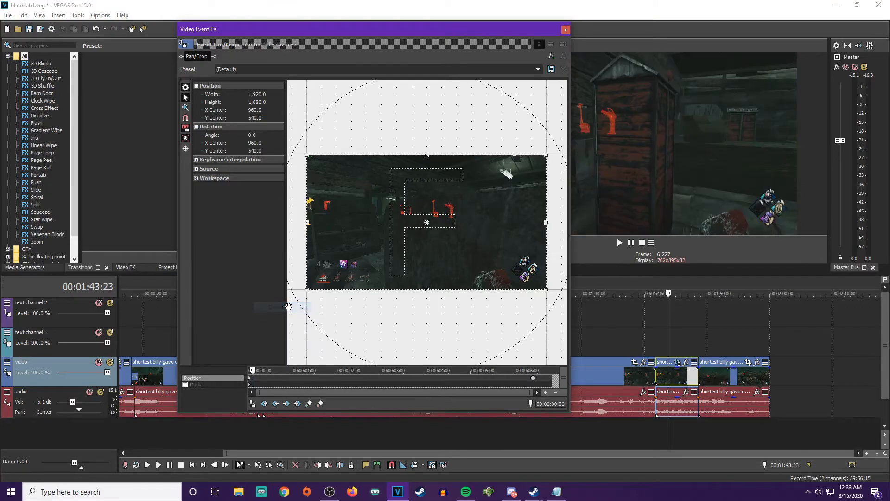
# Crop the frame at the 00:00:06:12 keyframe to about 810 by 456, centred near 1,012 by 414, and close the Pan/Crop window
pyautogui.click(528, 379)
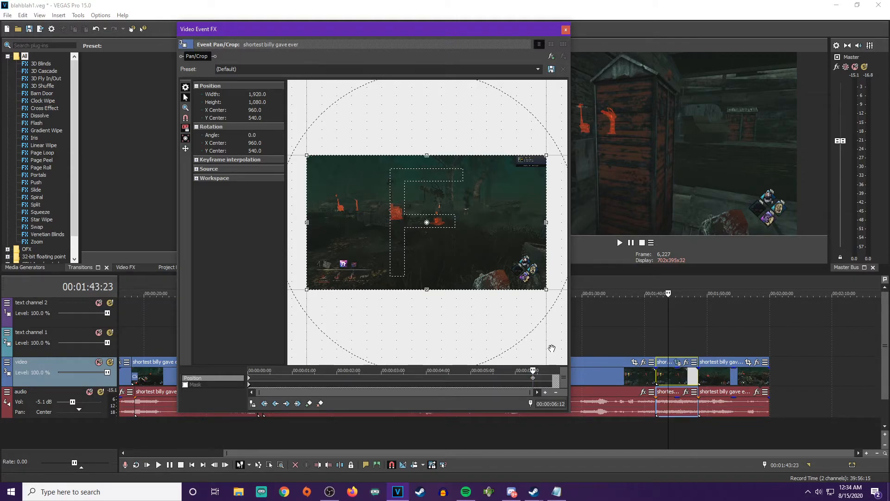
pyautogui.moveTo(306, 155); pyautogui.dragTo(379, 196)
pyautogui.moveTo(425, 231)
pyautogui.mouseDown()
pyautogui.moveTo(430, 204)
pyautogui.moveTo(432, 218)
pyautogui.mouseUp()
pyautogui.moveTo(385, 179); pyautogui.dragTo(382, 177)
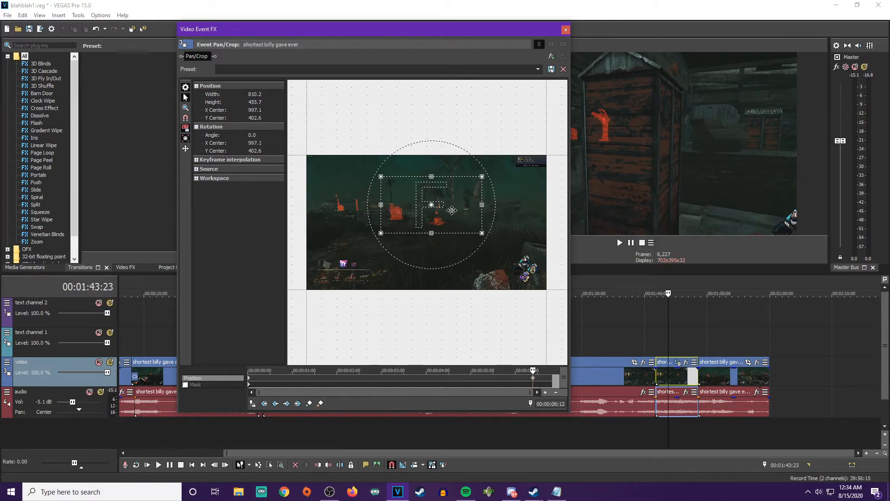
pyautogui.moveTo(449, 208); pyautogui.dragTo(448, 205)
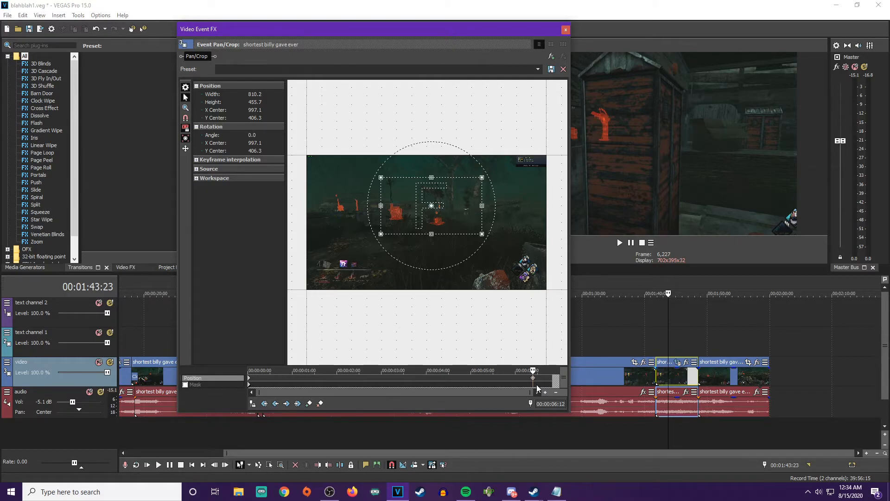
pyautogui.moveTo(440, 221); pyautogui.dragTo(441, 222)
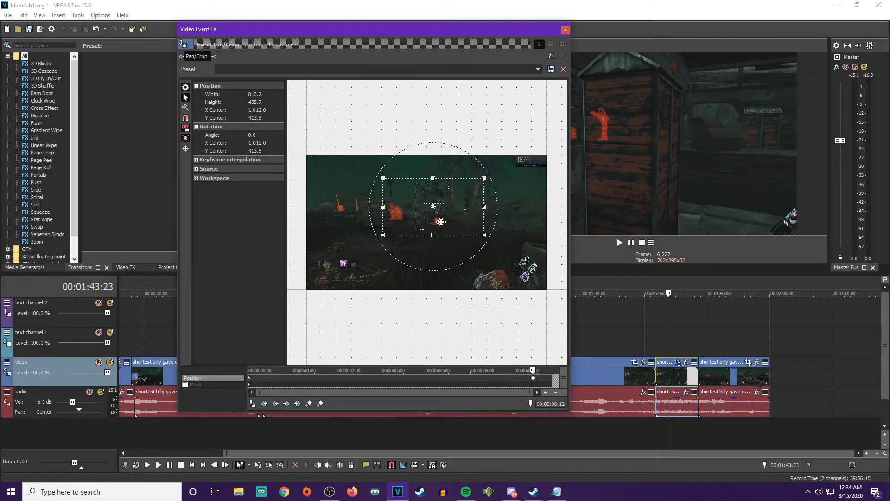
pyautogui.click(566, 30)
# Play the timeline from 00:01:34:29 through the keyframed clip to check the slow Pan/Crop zoom
pyautogui.click(613, 335)
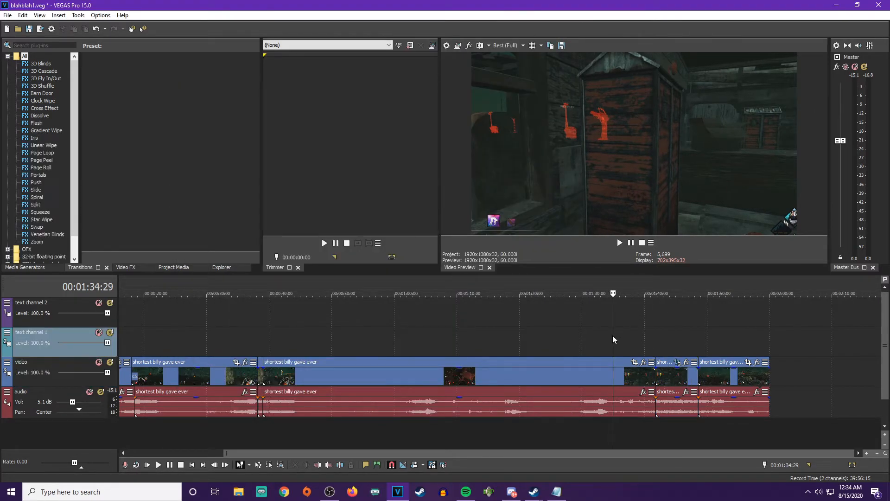
pyautogui.press('space')
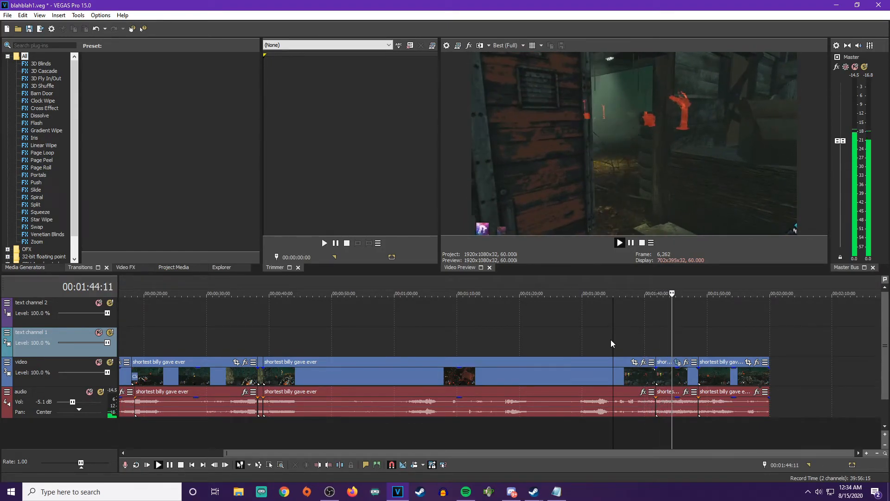
pyautogui.click(632, 242)
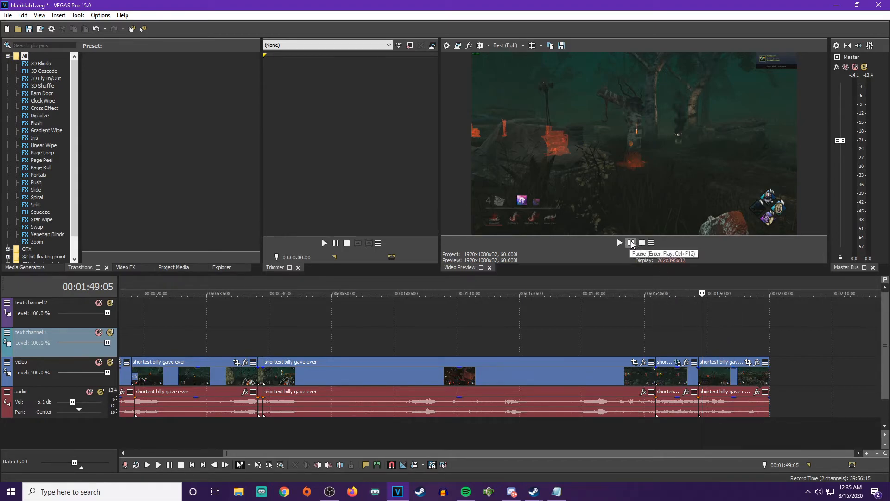
pyautogui.click(698, 373)
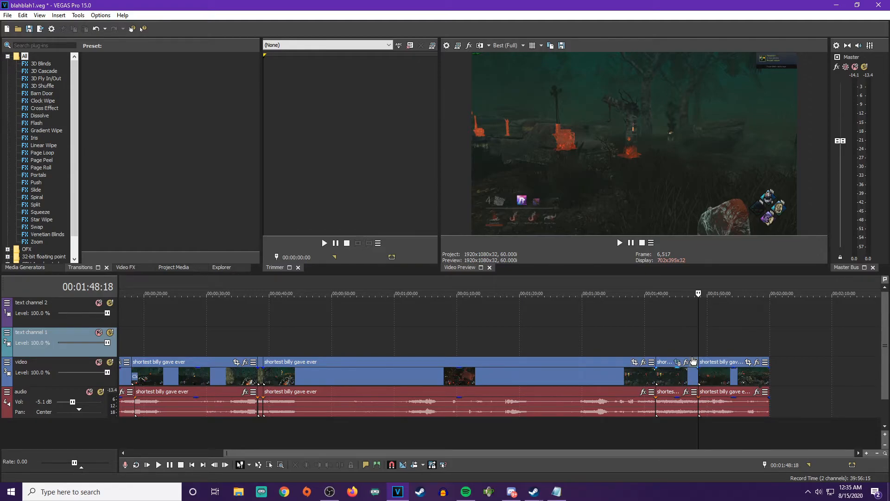
pyautogui.click(443, 375)
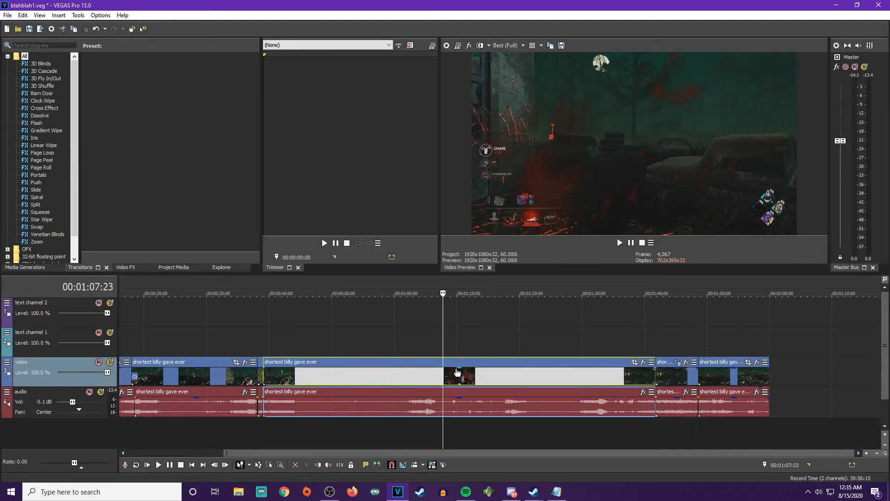
pyautogui.moveTo(459, 369)
pyautogui.moveTo(461, 370); pyautogui.dragTo(485, 360)
pyautogui.moveTo(426, 455); pyautogui.dragTo(288, 463)
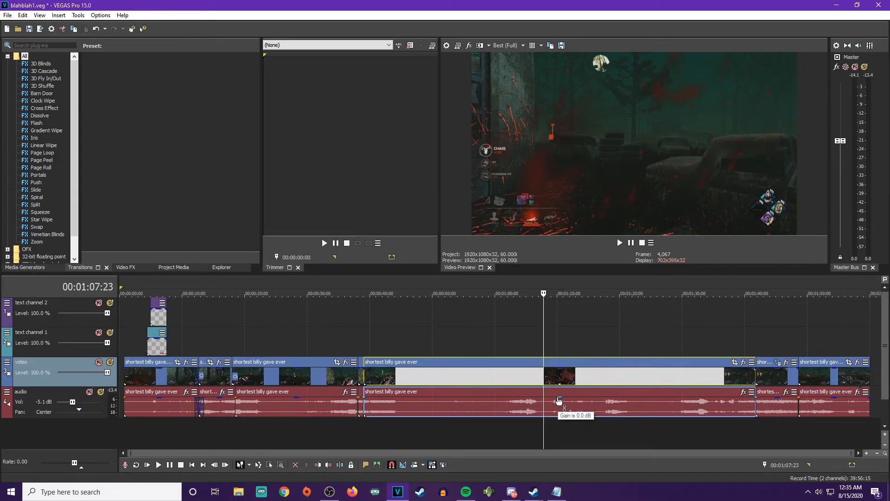
# Split the long segment and its audio at 00:01:11:19 and again at 00:01:15:28
pyautogui.moveTo(561, 402)
pyautogui.mouseDown()
pyautogui.moveTo(562, 412)
pyautogui.moveTo(563, 398)
pyautogui.mouseUp()
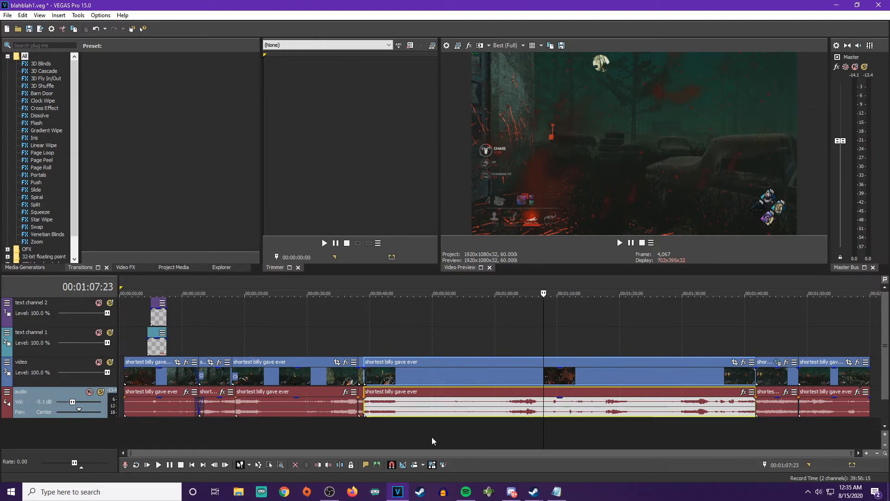
pyautogui.moveTo(406, 453); pyautogui.dragTo(433, 455)
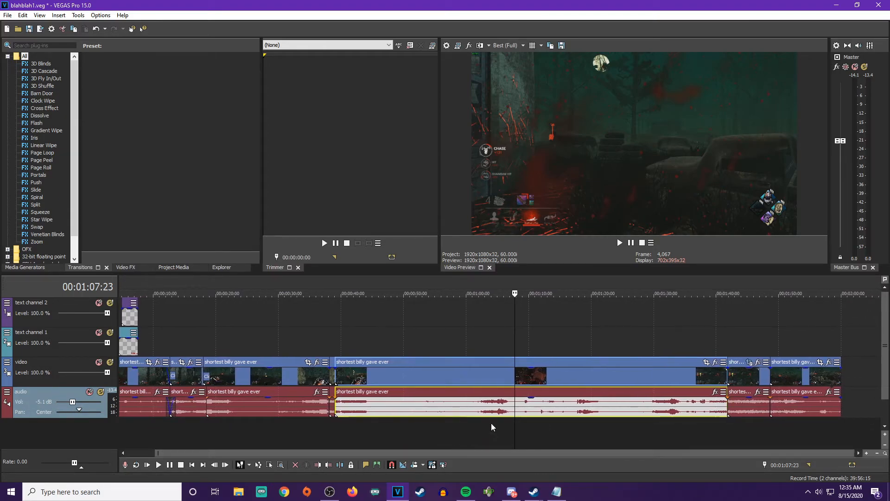
pyautogui.click(541, 411)
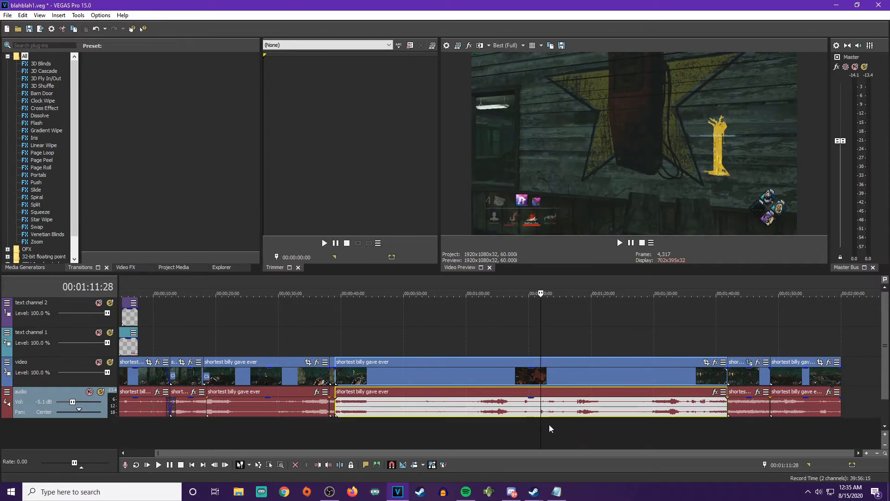
pyautogui.click(539, 416)
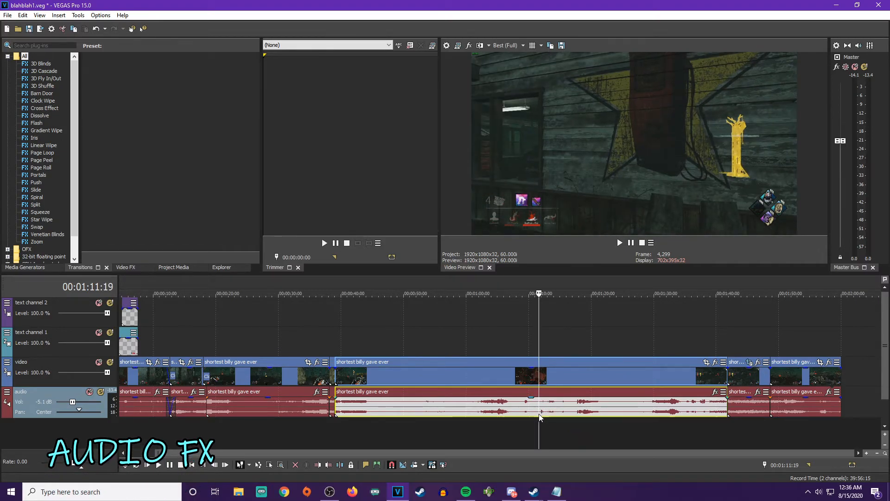
pyautogui.press('s')
pyautogui.click(566, 409)
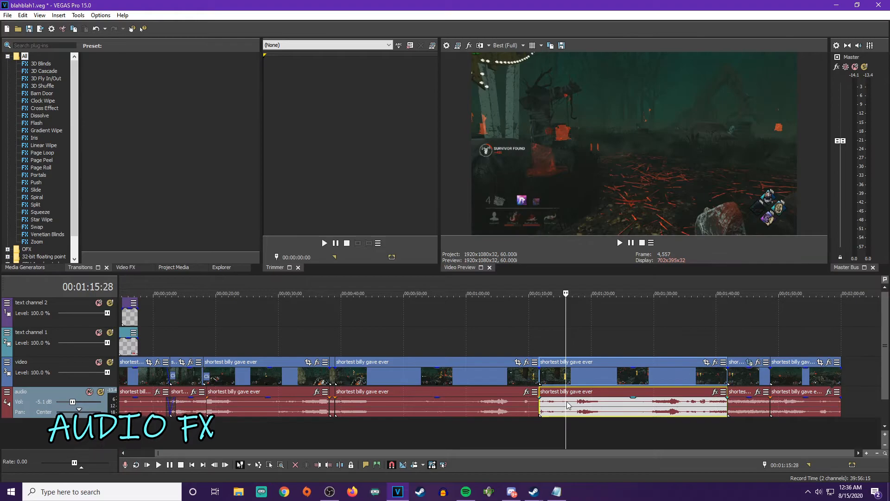
pyautogui.press('s')
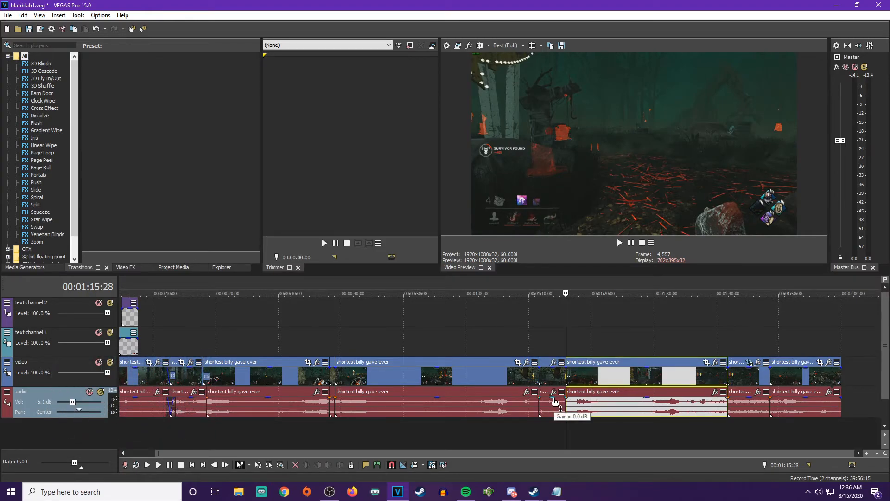
# Add the Volume plug-in to the audio of the short clip starting at 00:01:11:19 and boost it to about 4.25 dB
pyautogui.click(556, 400)
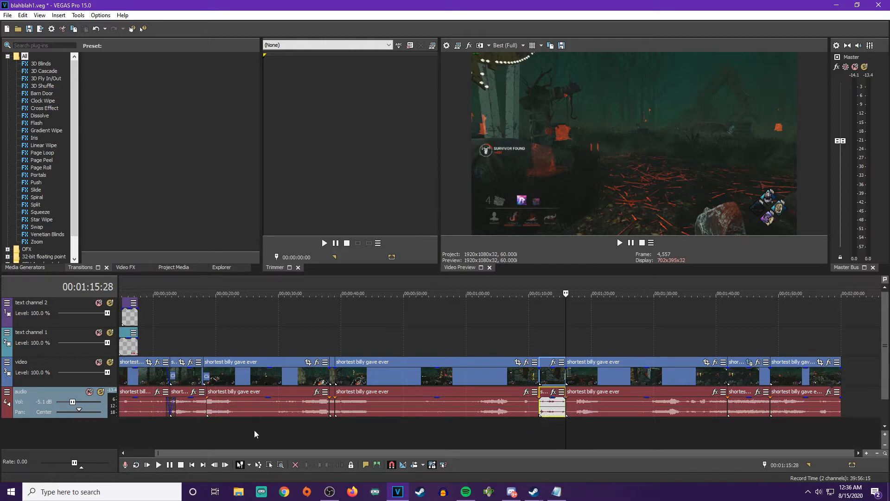
pyautogui.rightClick(549, 406)
pyautogui.click(605, 145)
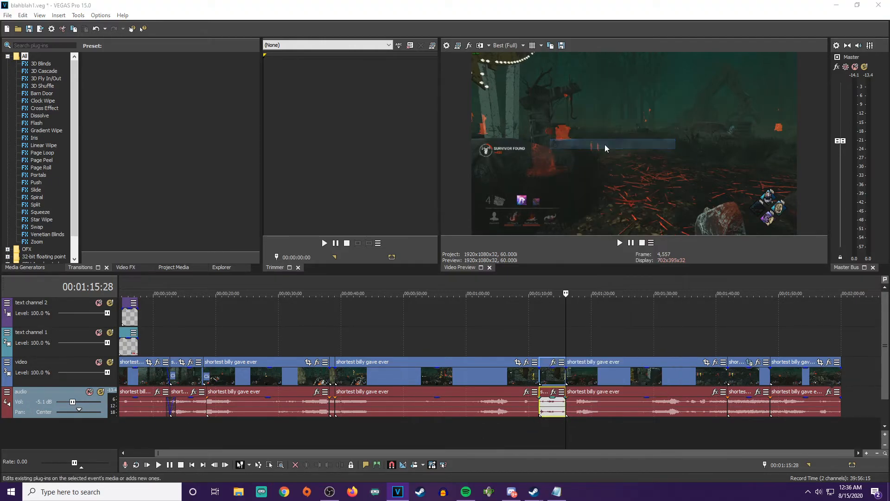
pyautogui.click(334, 274)
pyautogui.click(724, 146)
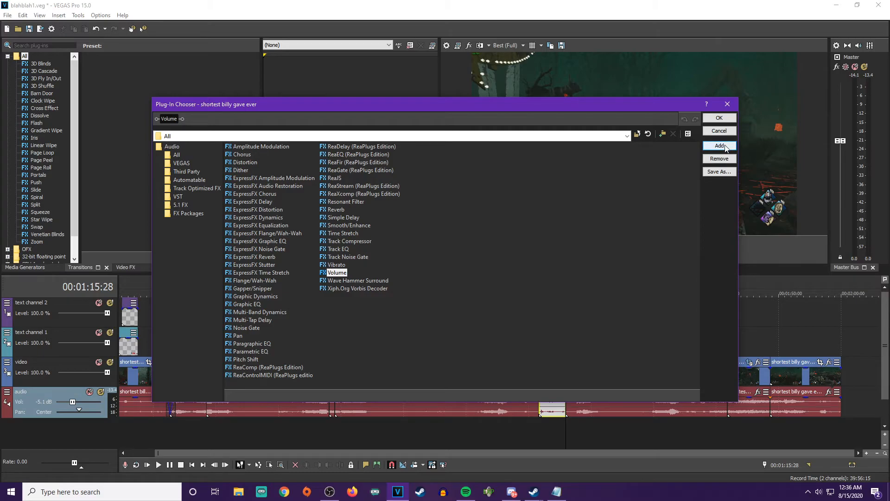
pyautogui.click(719, 118)
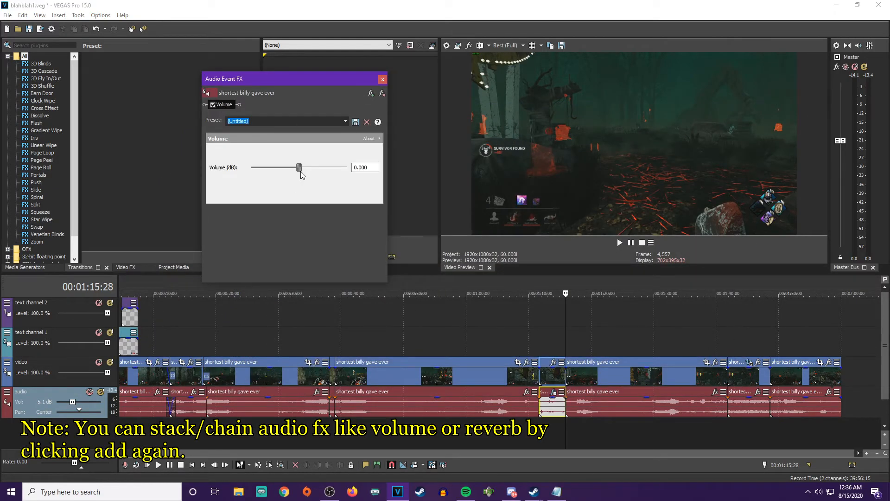
pyautogui.moveTo(299, 170); pyautogui.dragTo(330, 168)
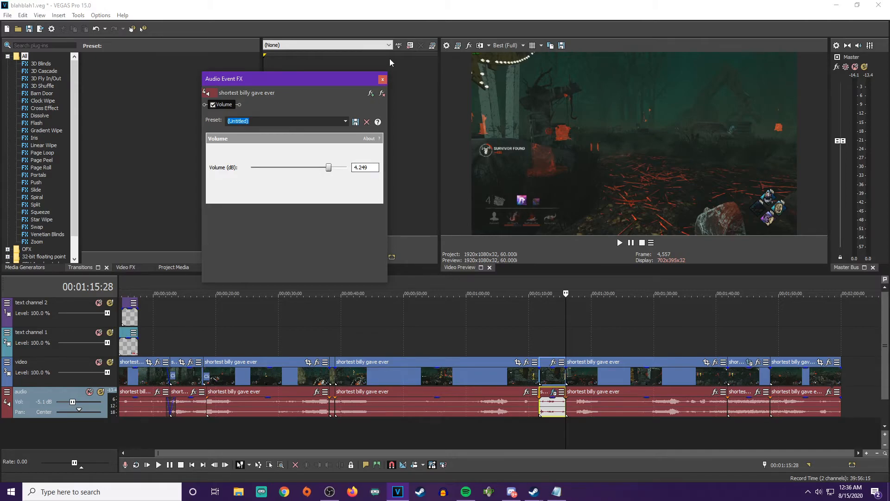
pyautogui.click(383, 79)
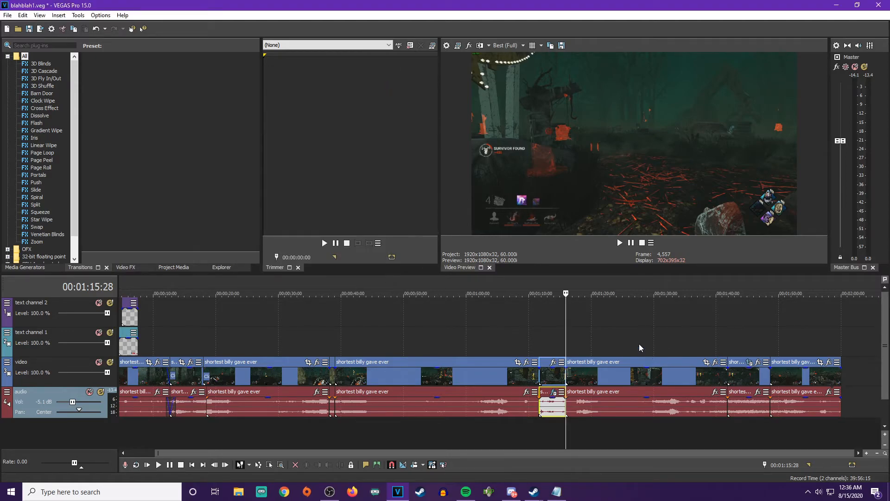
# Play the timeline from shortly before 00:01:11:19 through the short clip to hear its boosted audio
pyautogui.click(523, 341)
pyautogui.click(620, 242)
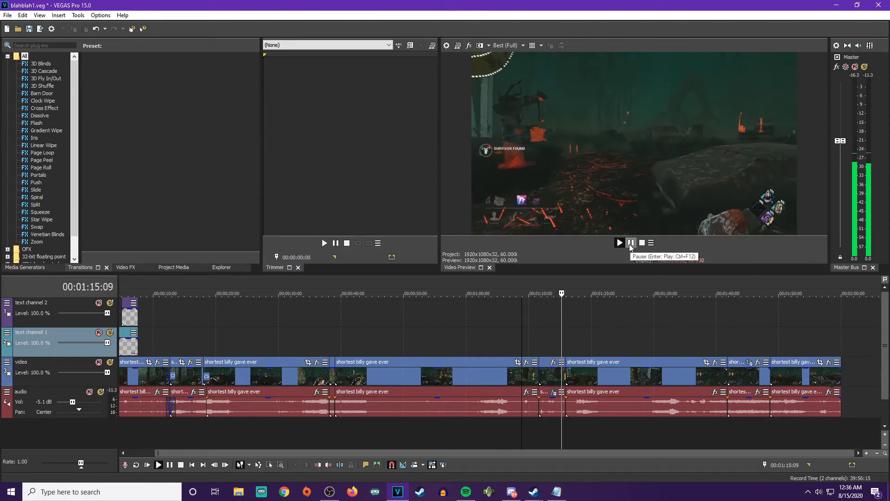
pyautogui.click(631, 243)
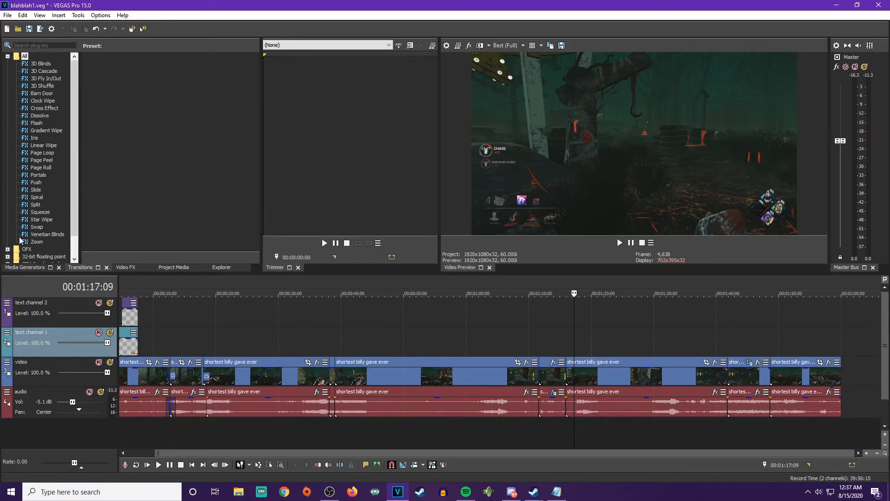
# Browse the media generators, viewing the presets for Checkerboard, Color Gradient and Noise Texture
pyautogui.moveTo(237, 452); pyautogui.dragTo(197, 456)
pyautogui.click(27, 267)
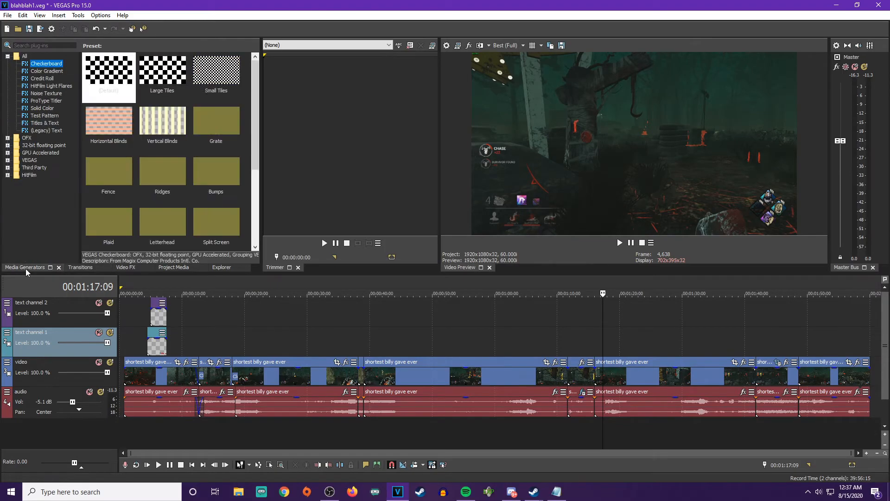
pyautogui.scroll(-2, 190, 142)
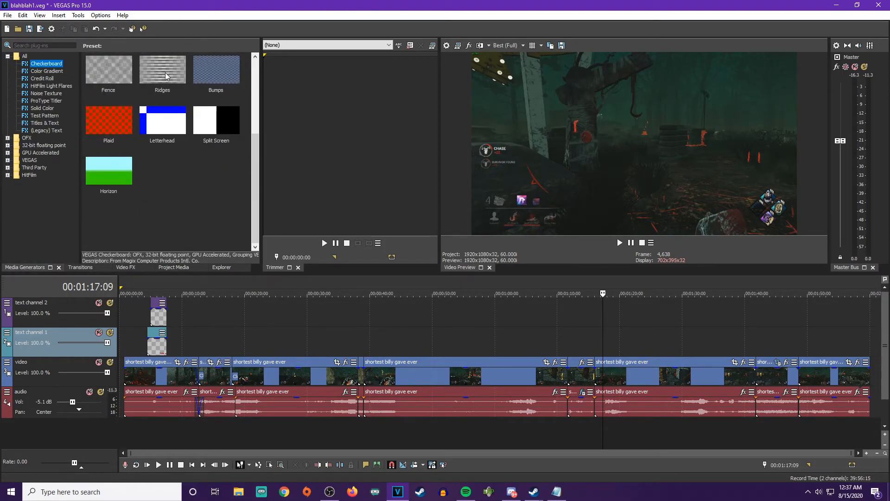
pyautogui.click(38, 72)
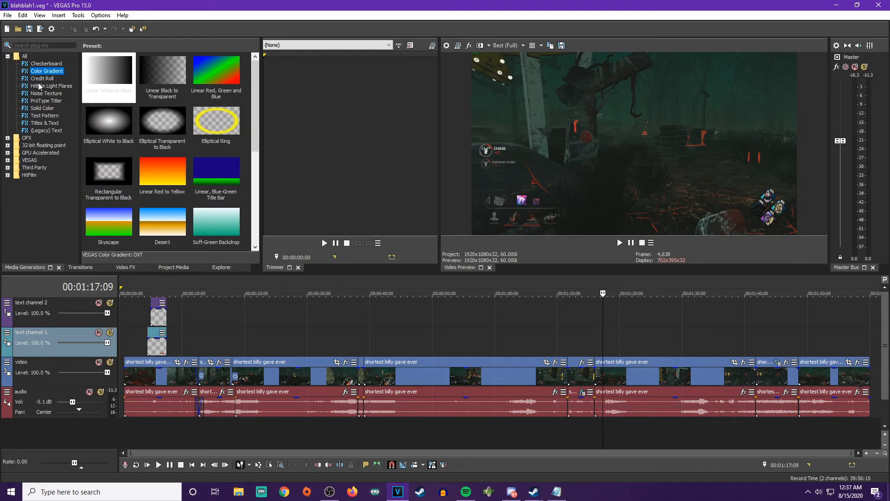
pyautogui.click(39, 87)
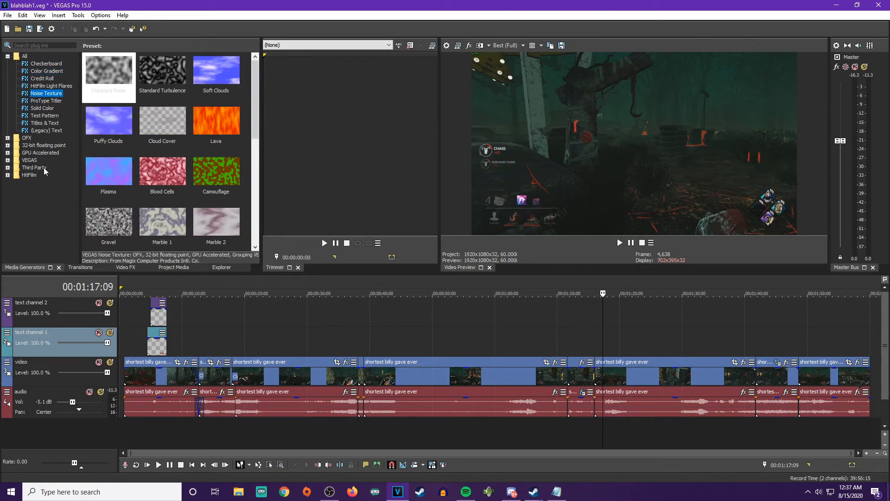
# Browse the list of video effects, viewing the presets for Channel Blend, Color Match and Defocus
pyautogui.click(126, 268)
pyautogui.click(44, 93)
pyautogui.click(37, 116)
pyautogui.click(37, 168)
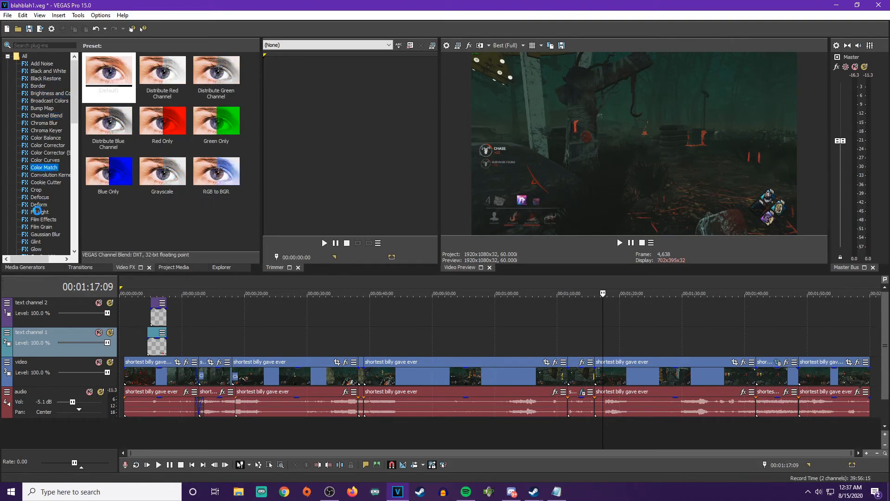
pyautogui.click(38, 212)
pyautogui.click(42, 197)
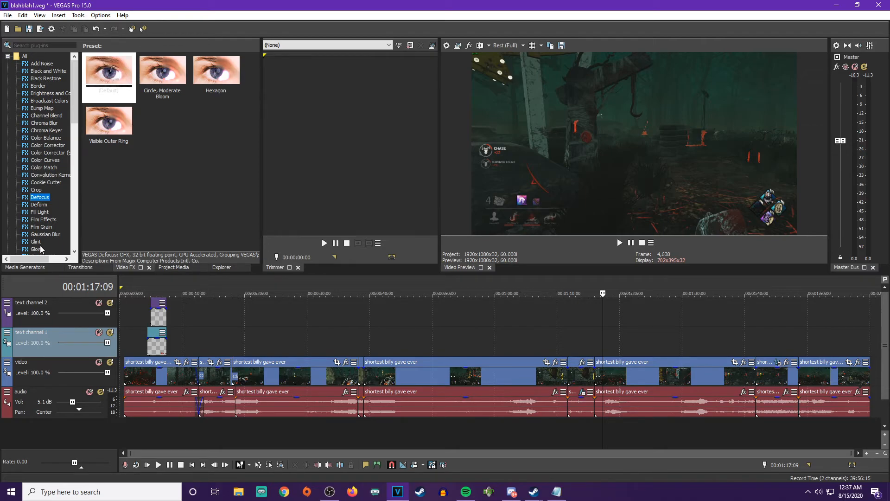
pyautogui.scroll(-1, 49, 240)
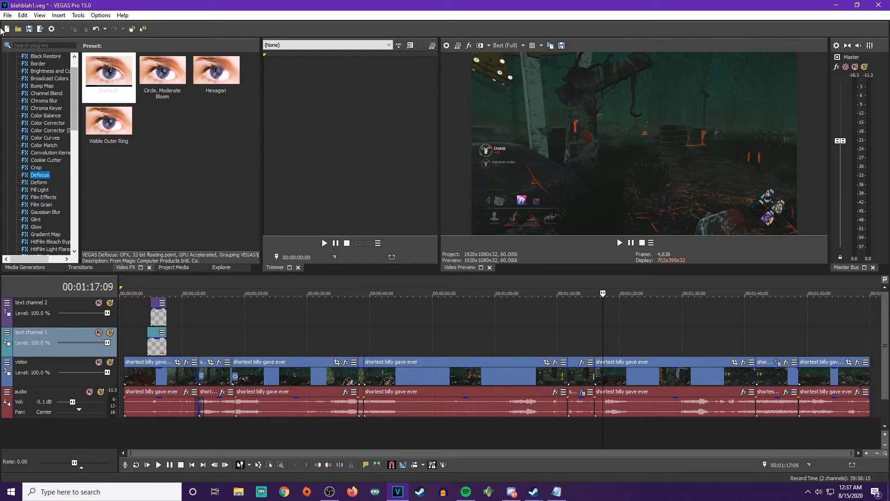
pyautogui.moveTo(75, 78); pyautogui.dragTo(81, 138)
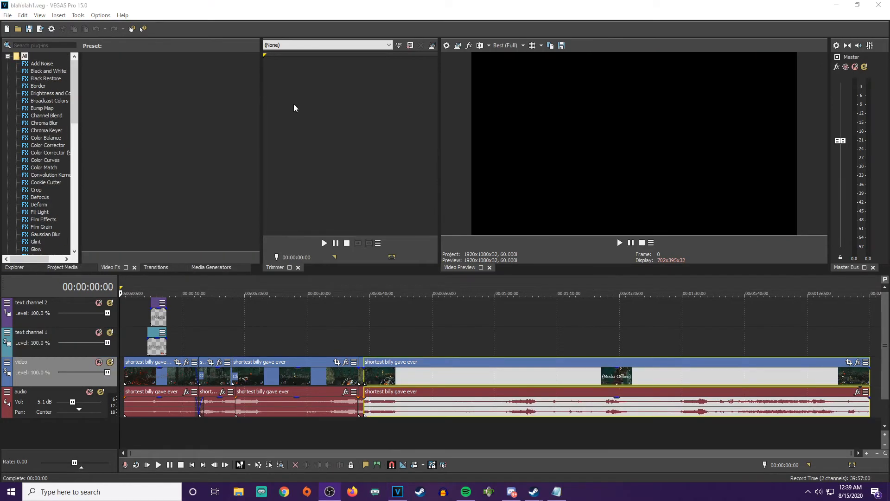
pyautogui.click(188, 8)
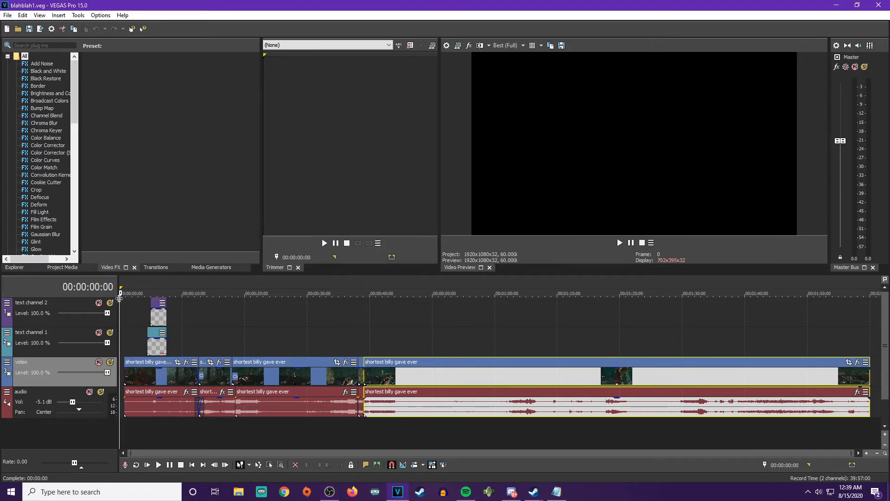
pyautogui.click(3, 16)
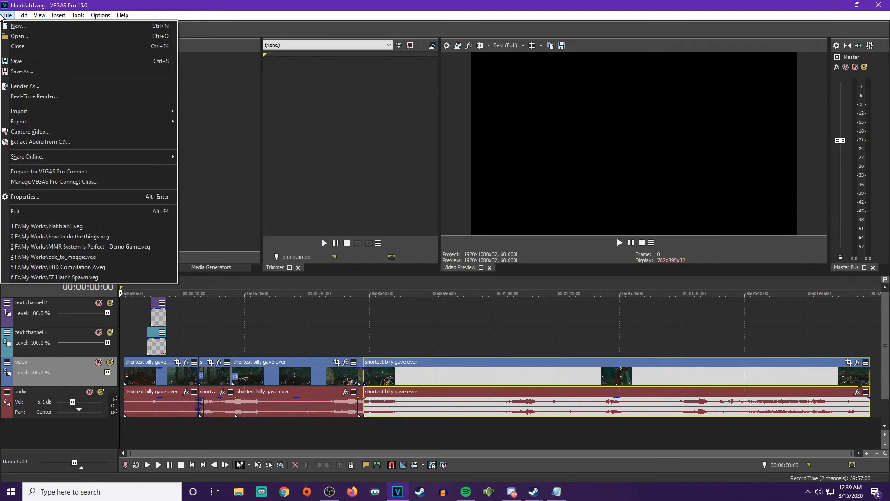
pyautogui.moveTo(22, 15)
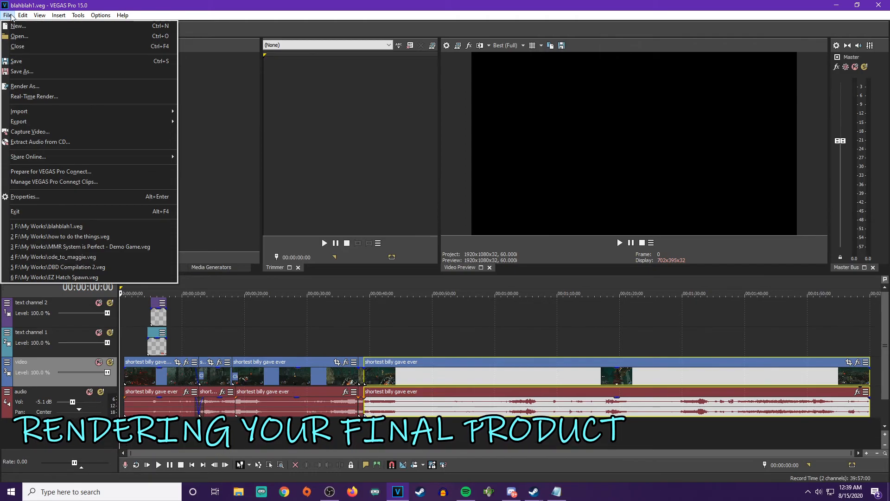
pyautogui.click(22, 15)
pyautogui.click(22, 15)
pyautogui.click(138, 9)
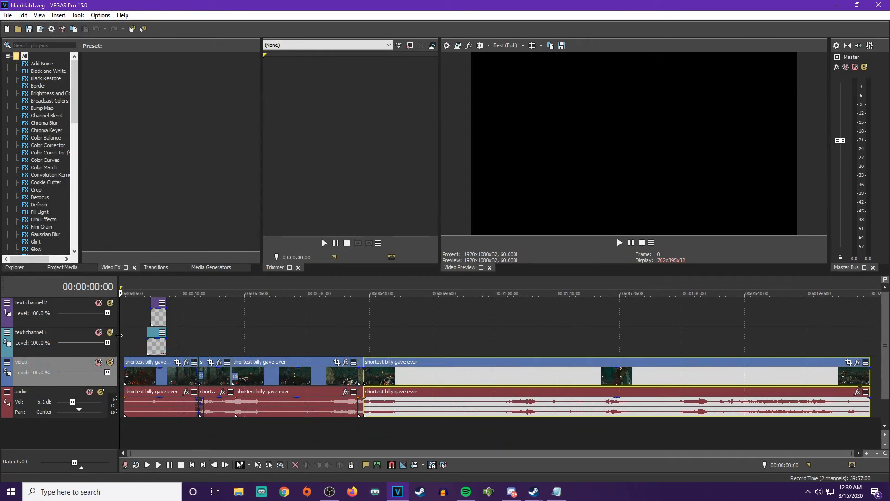
# Set the loop region to span all clips, from the first clip's start to the last clip's end
pyautogui.click(125, 317)
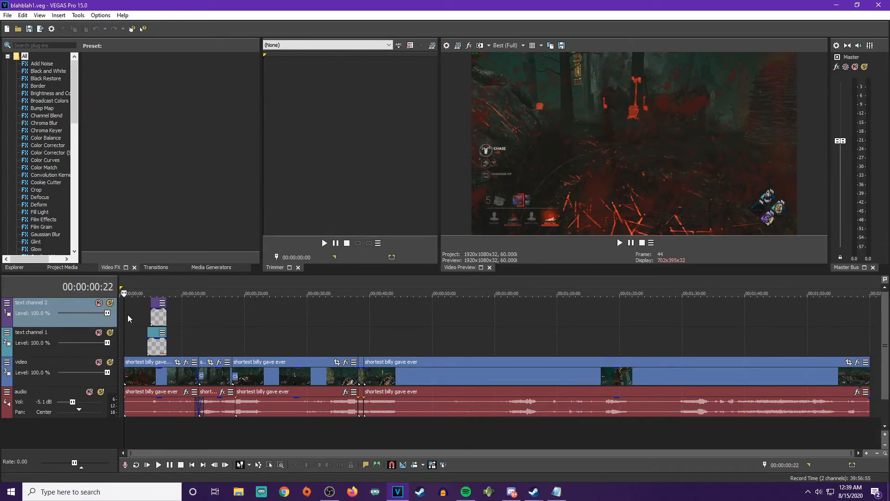
pyautogui.moveTo(121, 289); pyautogui.dragTo(125, 289)
pyautogui.click(131, 290)
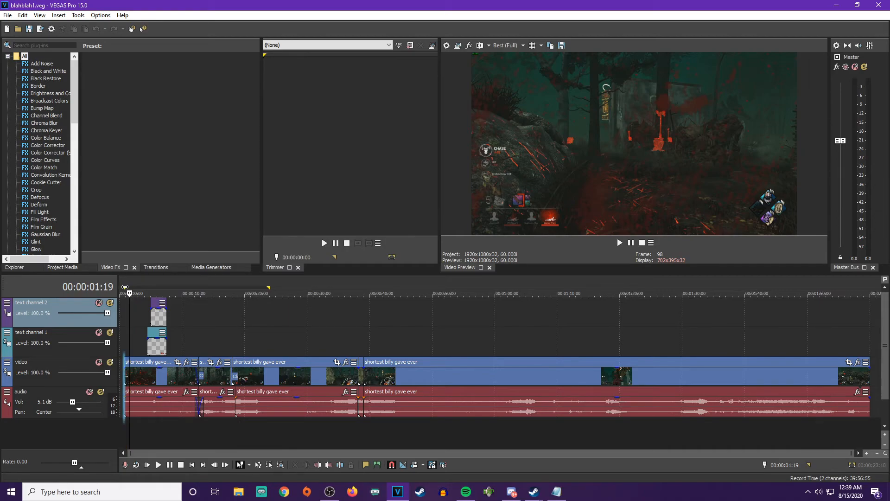
pyautogui.moveTo(269, 288); pyautogui.dragTo(869, 290)
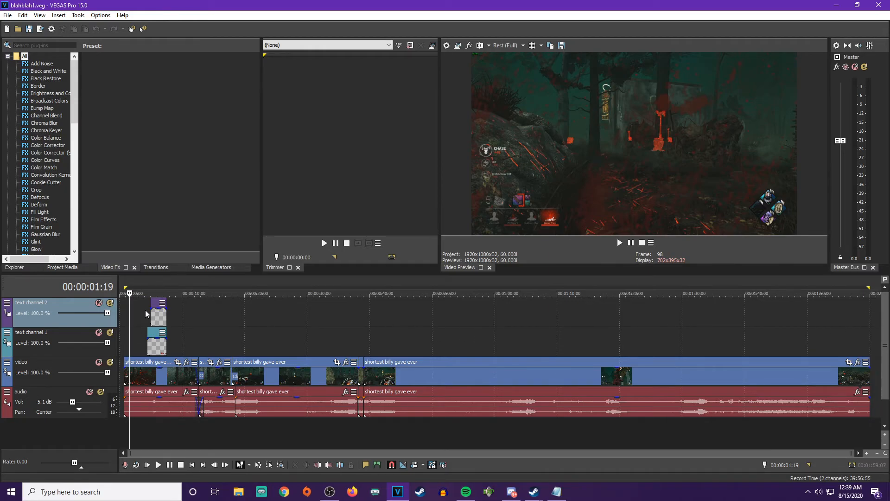
# Open the Render As dialog for the project
pyautogui.click(7, 17)
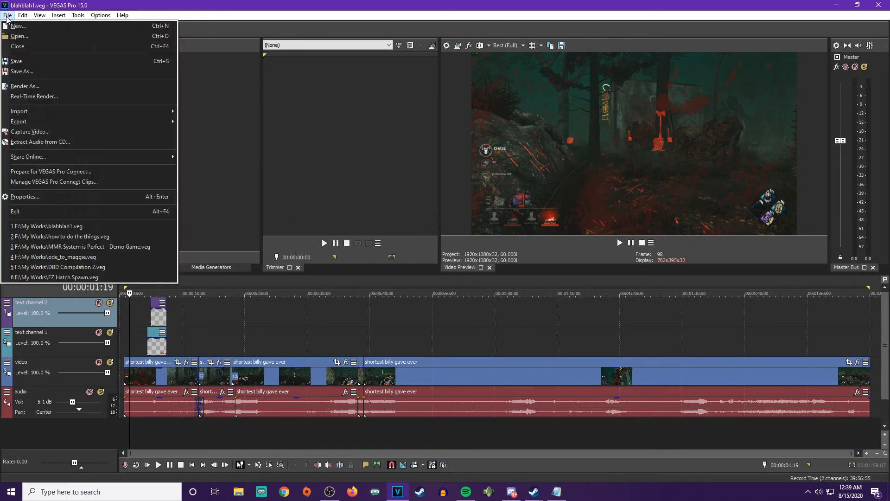
pyautogui.click(36, 89)
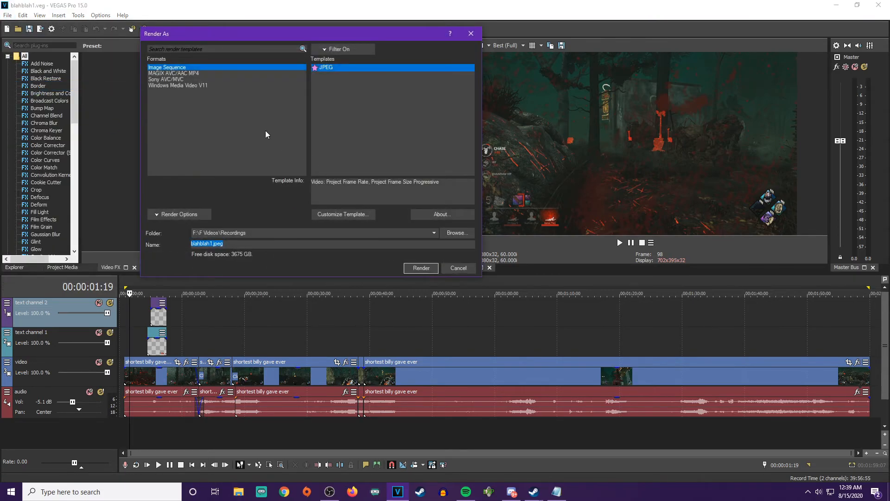
# Turn off the favorites-only filter to review all render formats, and limit the list to favorites again
pyautogui.click(338, 49)
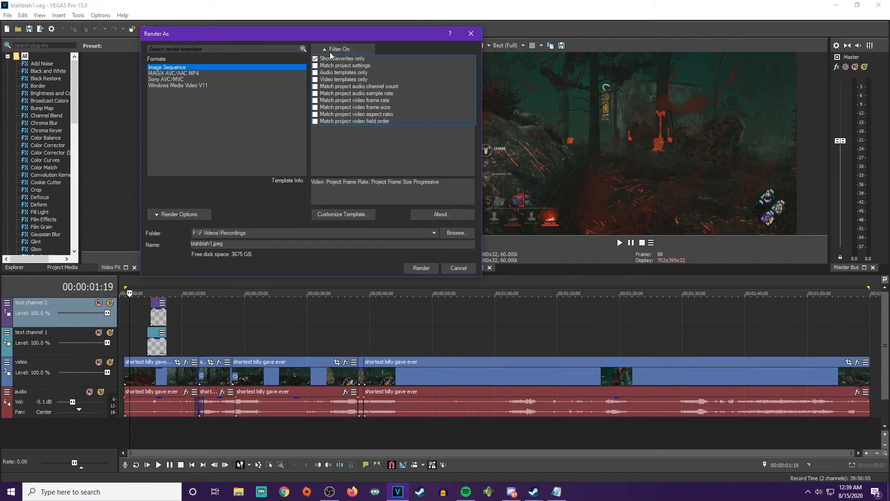
pyautogui.click(315, 59)
pyautogui.click(209, 89)
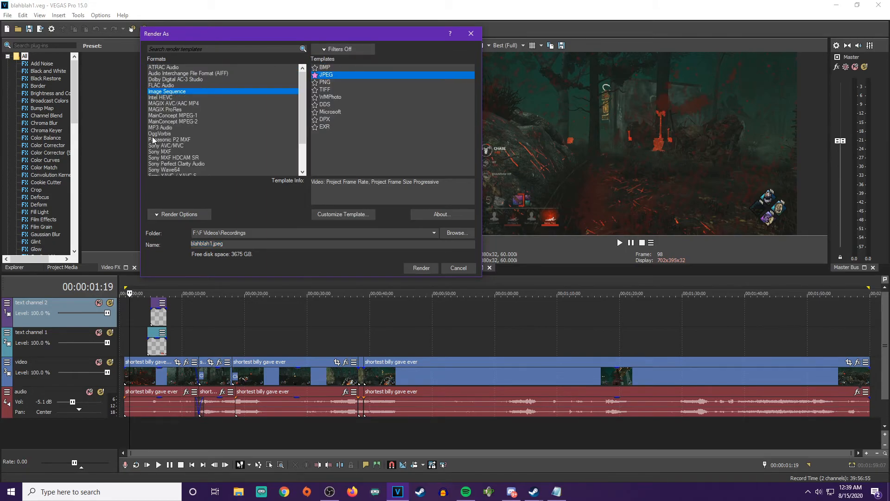
pyautogui.scroll(-2, 155, 145)
pyautogui.scroll(2, 152, 125)
pyautogui.click(315, 73)
pyautogui.click(322, 49)
pyautogui.click(330, 68)
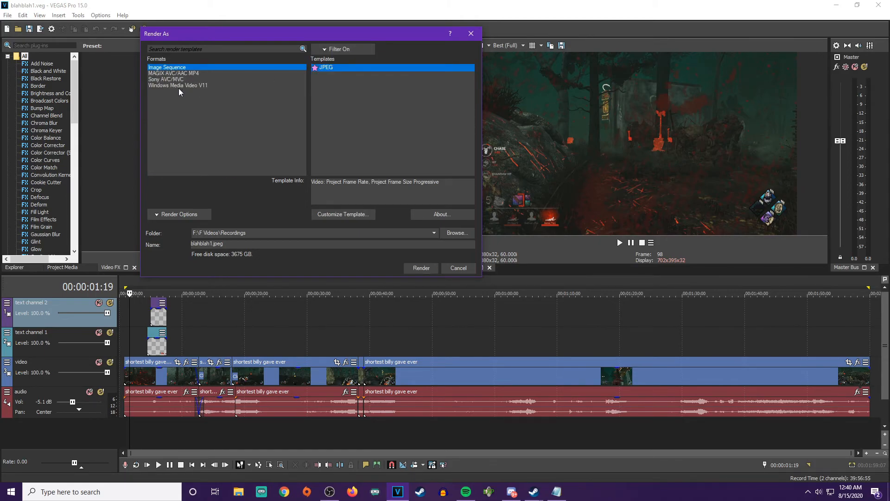
# Compare the favorite Windows Media Video and MAGIX AVC templates, and choose the Sony AVC/MVC template 26mbpsYT
pyautogui.click(191, 85)
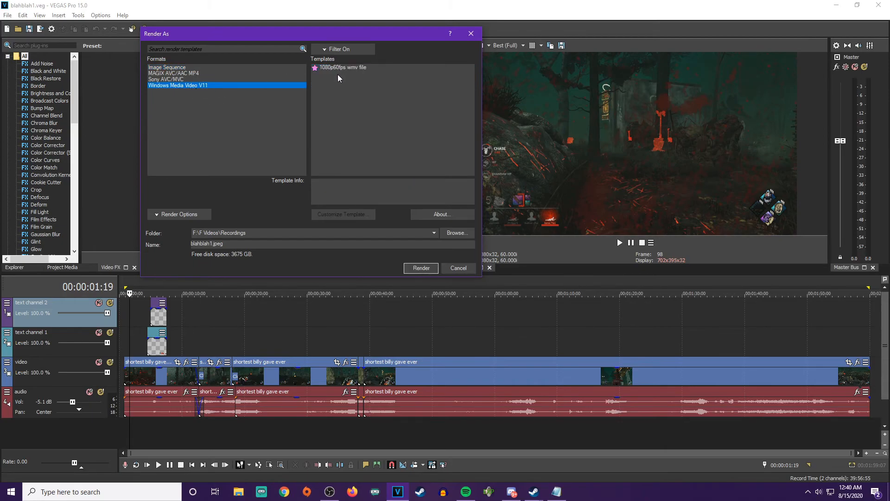
pyautogui.click(191, 74)
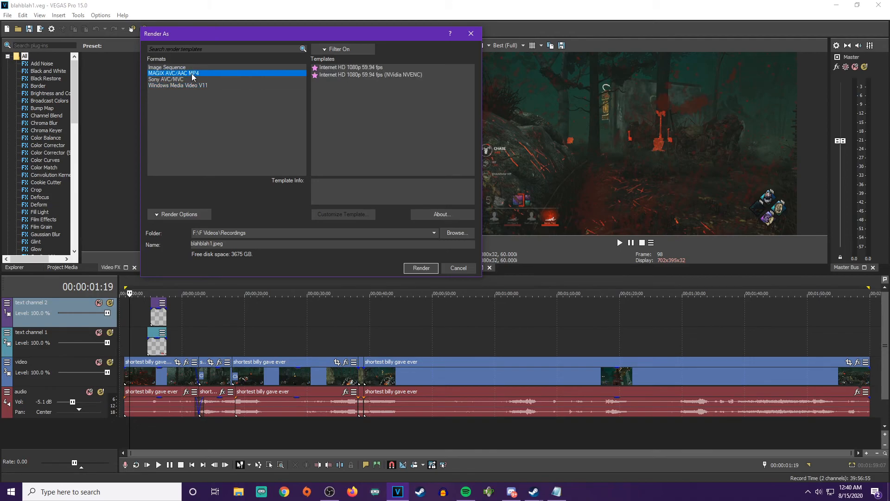
pyautogui.click(173, 80)
pyautogui.click(328, 69)
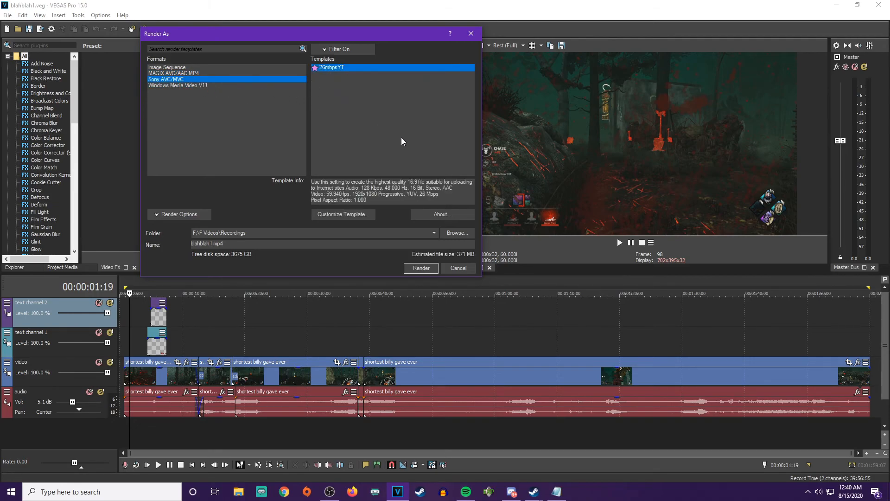
# Open the 26mbpsYT template's custom settings, review the video format, and try setting the frame rate to 60
pyautogui.click(349, 216)
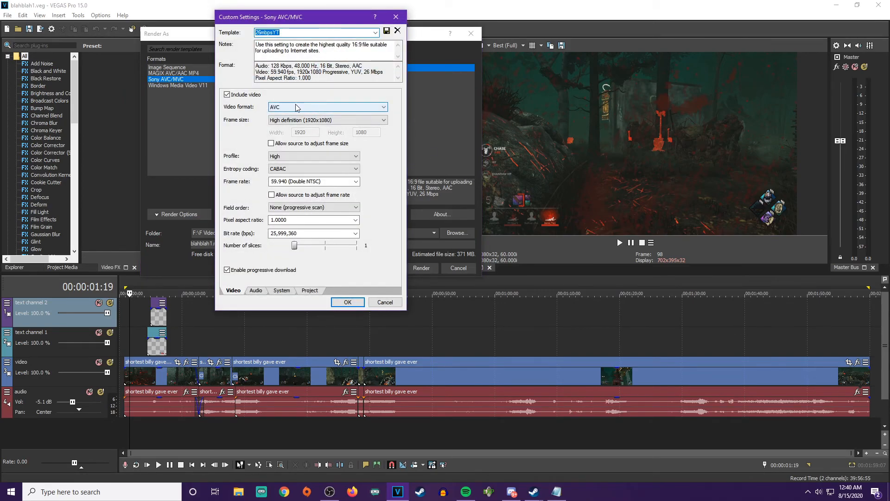
pyautogui.click(367, 110)
pyautogui.click(367, 109)
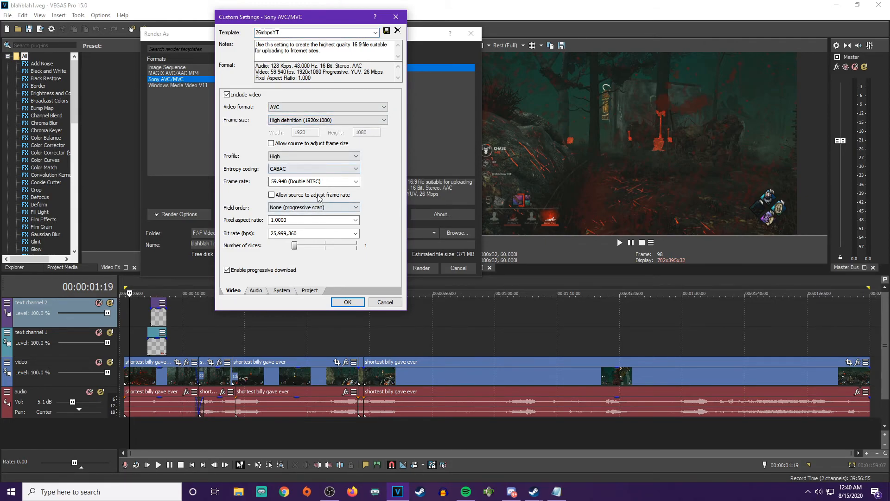
pyautogui.click(356, 182)
pyautogui.click(356, 183)
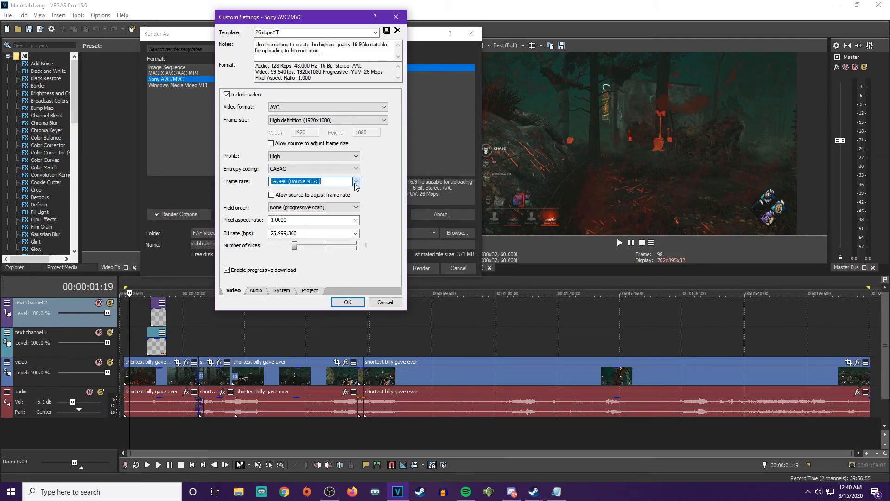
pyautogui.click(275, 181)
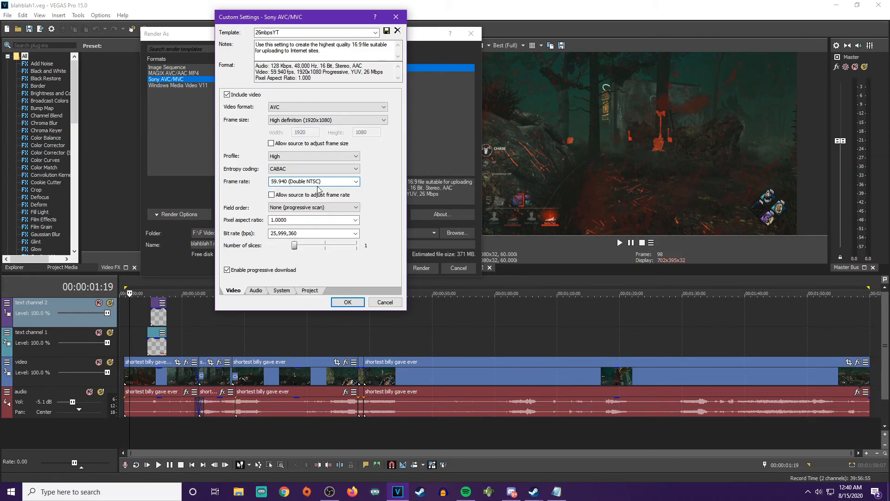
pyautogui.moveTo(335, 182); pyautogui.dragTo(142, 176)
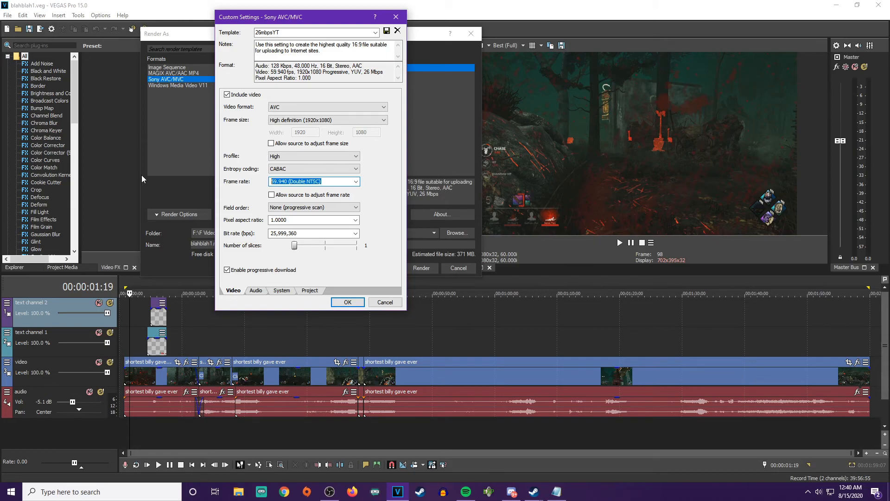
pyautogui.write('60')
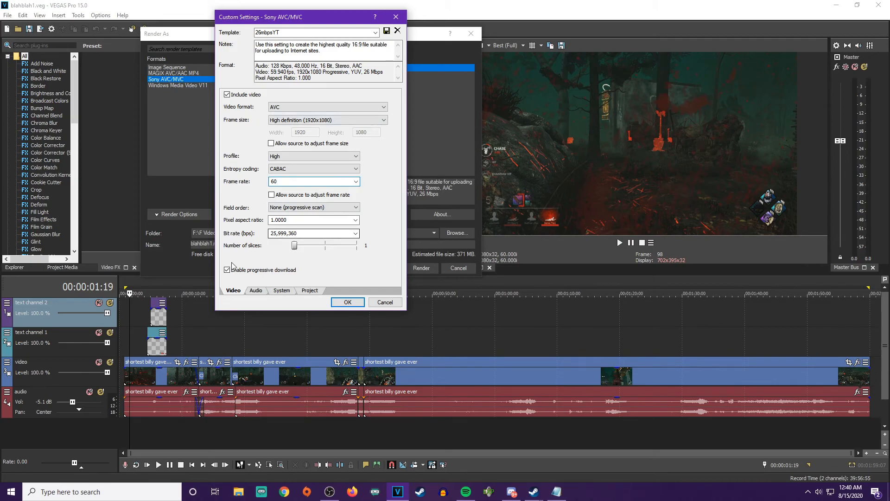
# Try entering a higher bit rate for the template and leave its custom settings
pyautogui.click(297, 233)
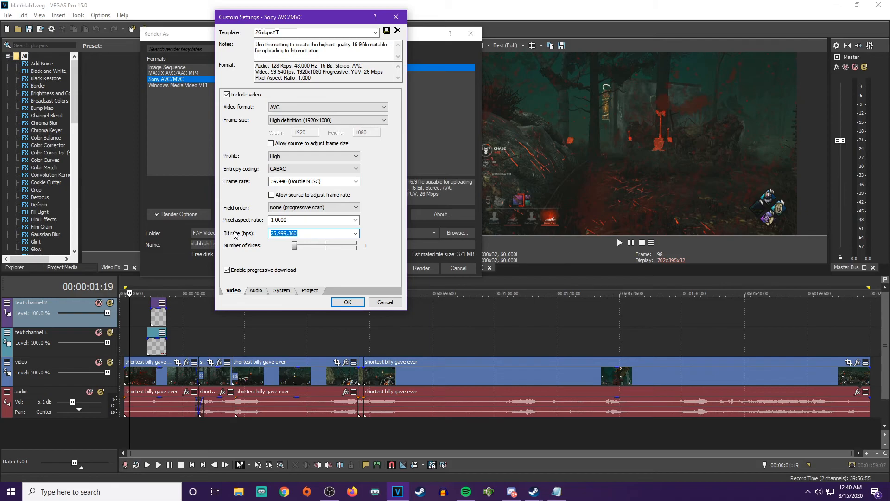
pyautogui.write('50,000,0')
pyautogui.click(348, 302)
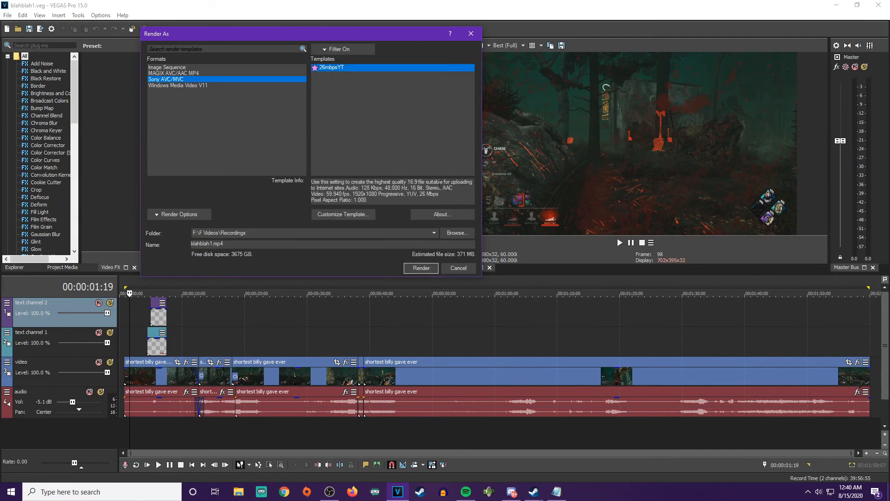
# Check the template's bit rate, the Recordings output folder and the output file name without changing them
pyautogui.moveTo(419, 193); pyautogui.dragTo(463, 197)
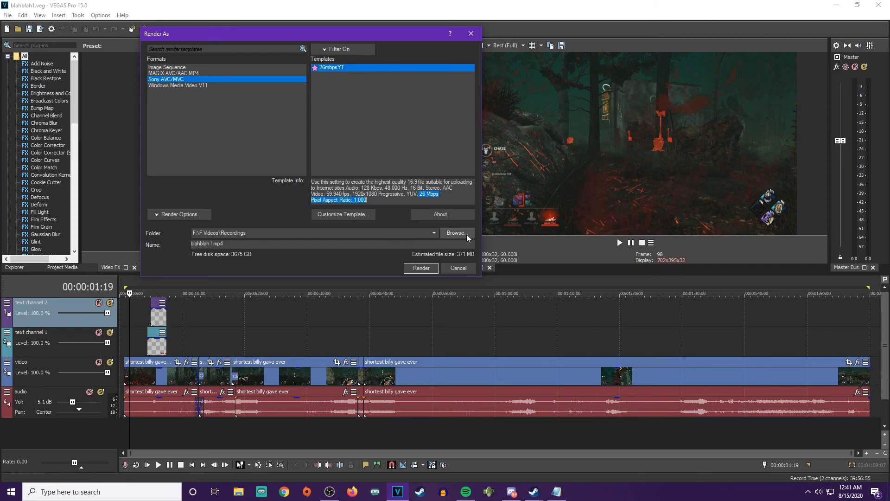
pyautogui.click(450, 234)
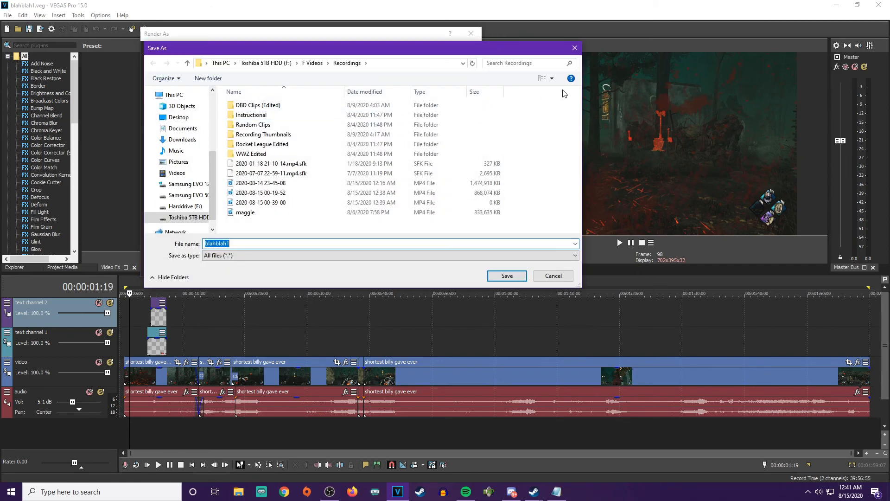
pyautogui.click(576, 49)
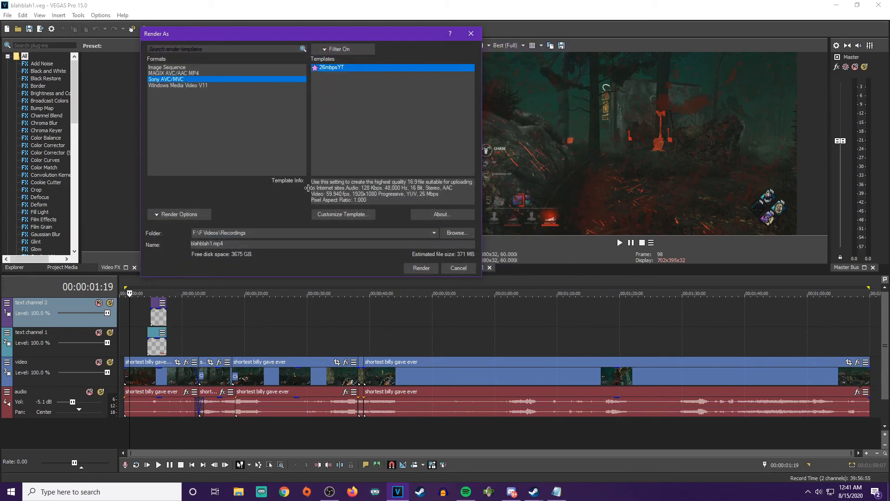
pyautogui.doubleClick(212, 244)
pyautogui.click(269, 245)
# Check the Render loop region only option and render the project as blahblah1.mp4 in the Recordings folder
pyautogui.click(157, 214)
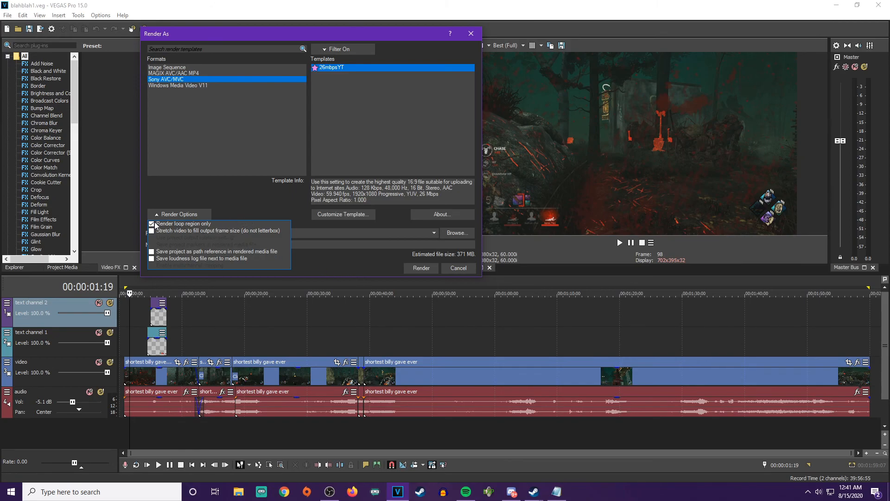
pyautogui.click(173, 216)
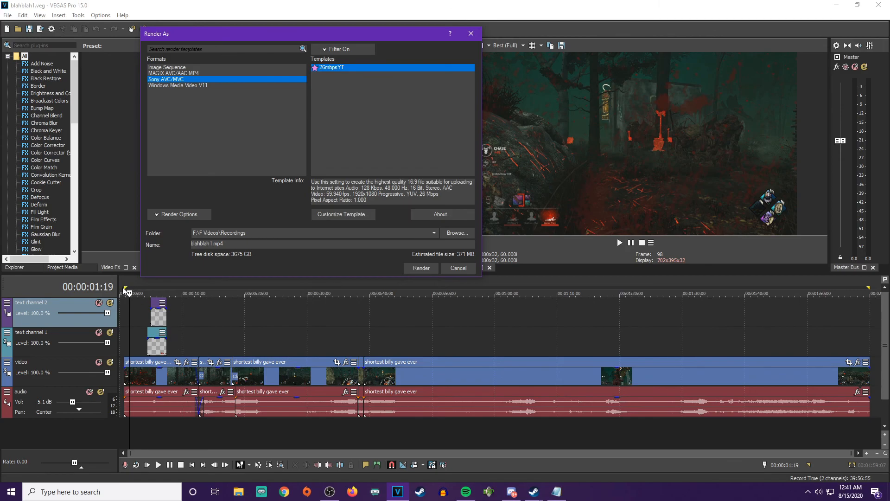
pyautogui.click(422, 268)
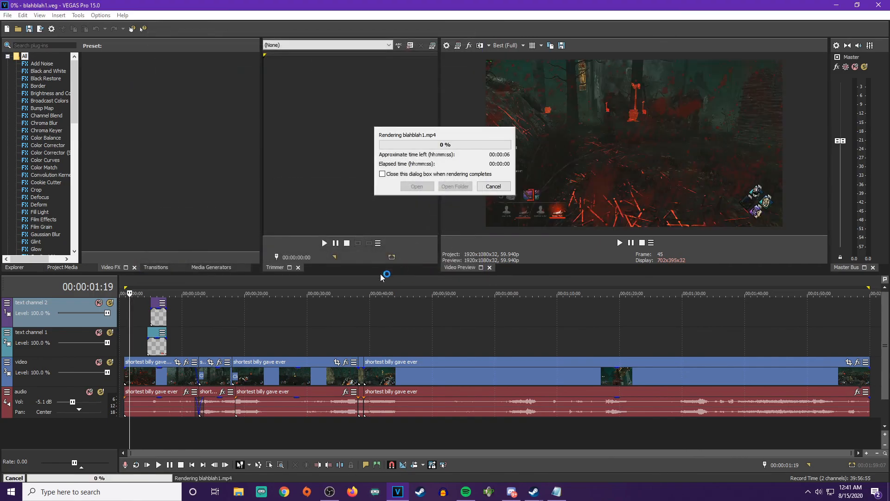